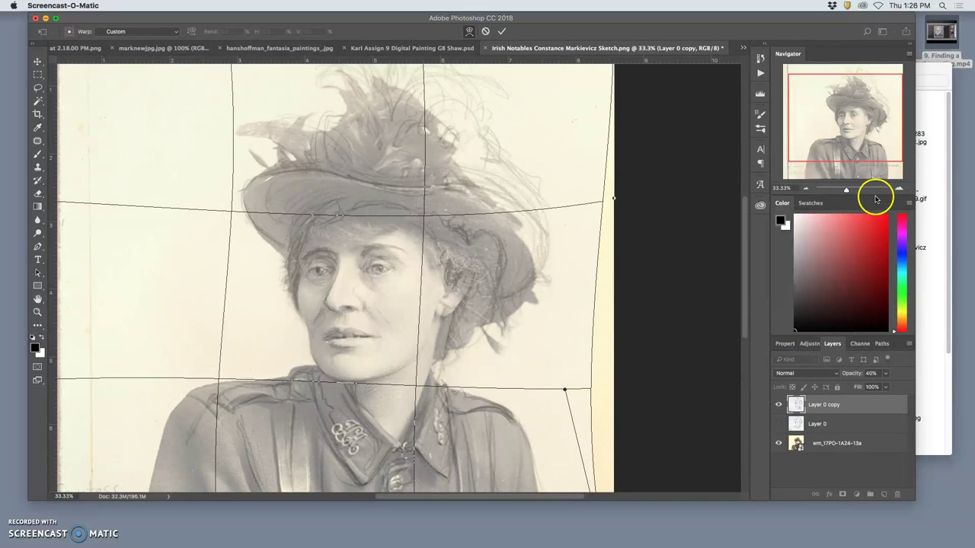
# Show Layer 0 copy over the portrait photo to check alignment, then commit the warp.
pyautogui.click(778, 406)
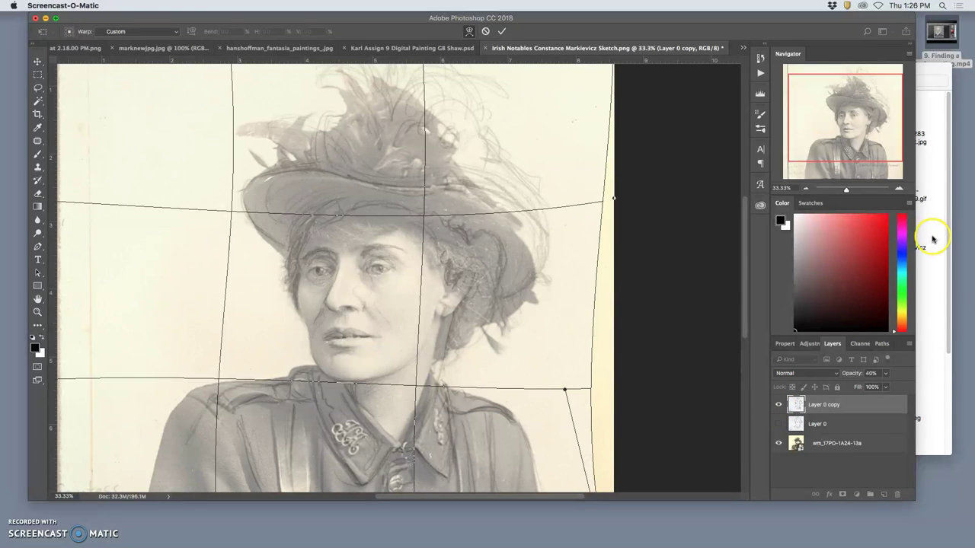
pyautogui.click(932, 239)
pyautogui.click(727, 483)
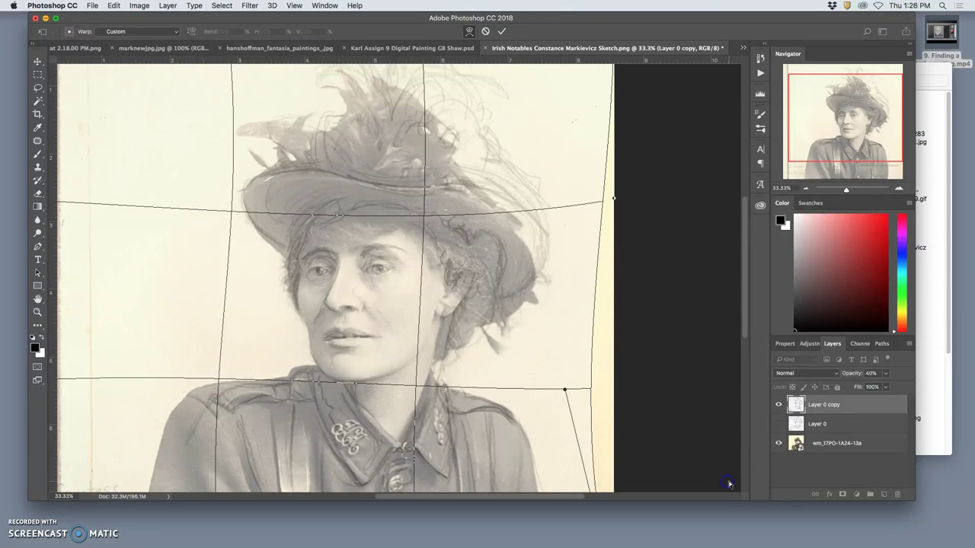
pyautogui.click(868, 466)
pyautogui.click(778, 406)
pyautogui.press('Return')
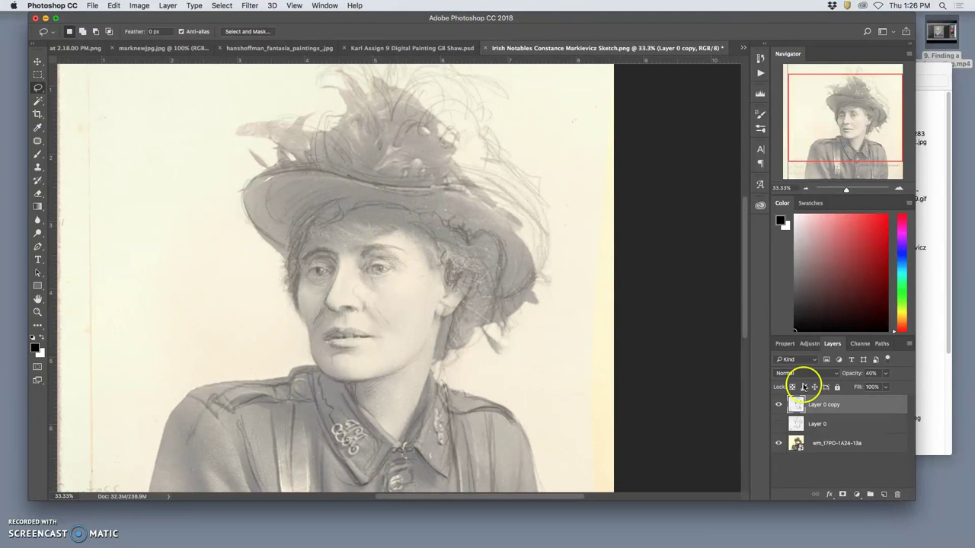
# Raise Layer 0 copy to 100% opacity and zoom out to the whole page.
pyautogui.click(885, 374)
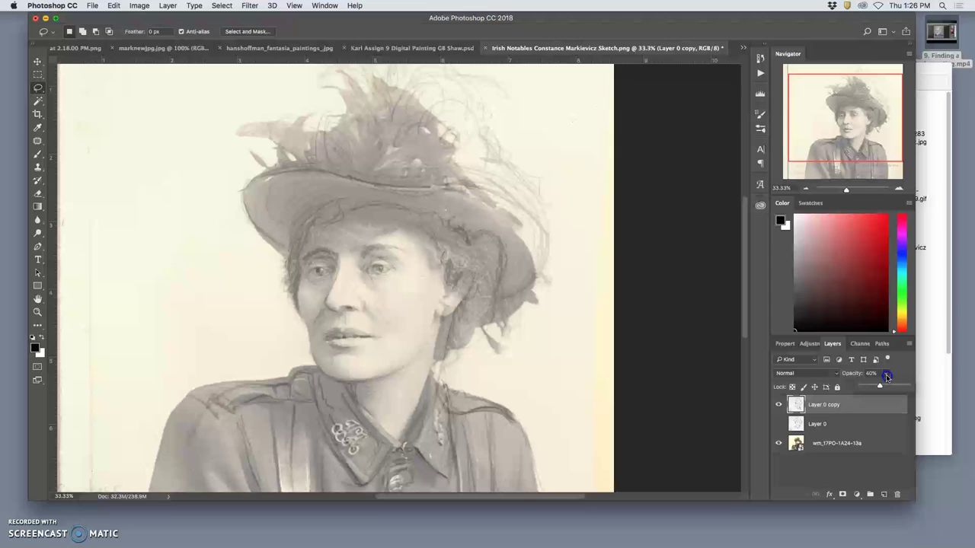
pyautogui.moveTo(880, 385); pyautogui.dragTo(936, 384)
pyautogui.click(746, 363)
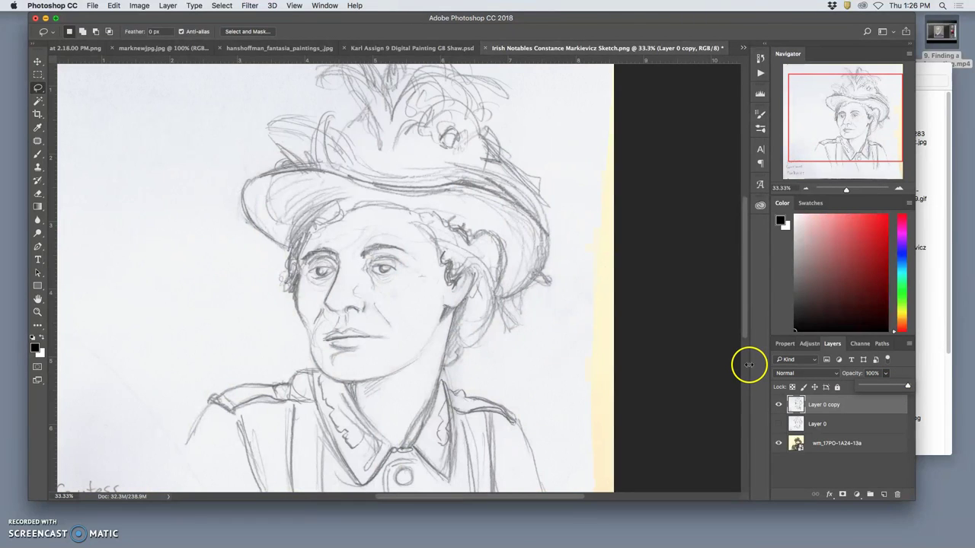
pyautogui.press('super+minus')
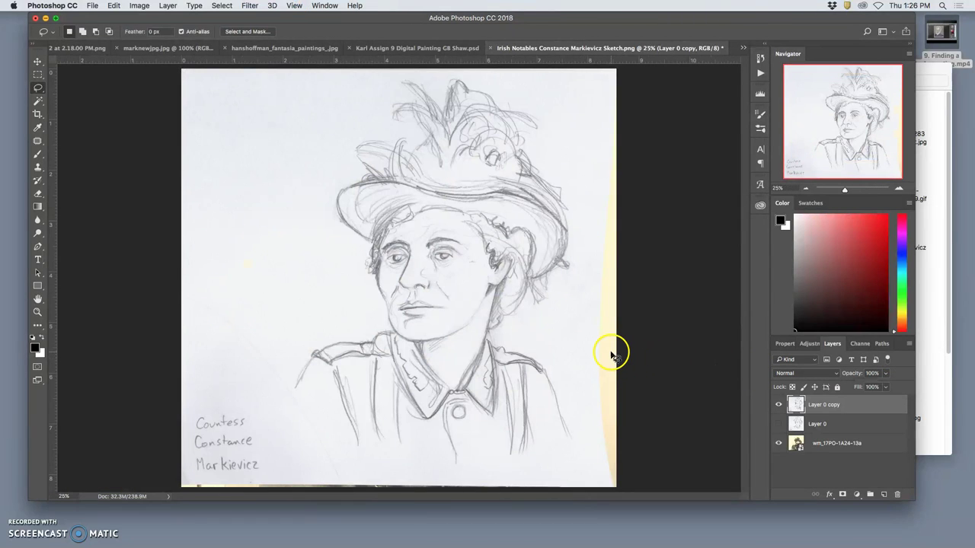
pyautogui.press('super+minus')
# Compare Layer 0, Layer 0 copy and the photo by toggling visibility, leaving the copy hidden.
pyautogui.click(778, 424)
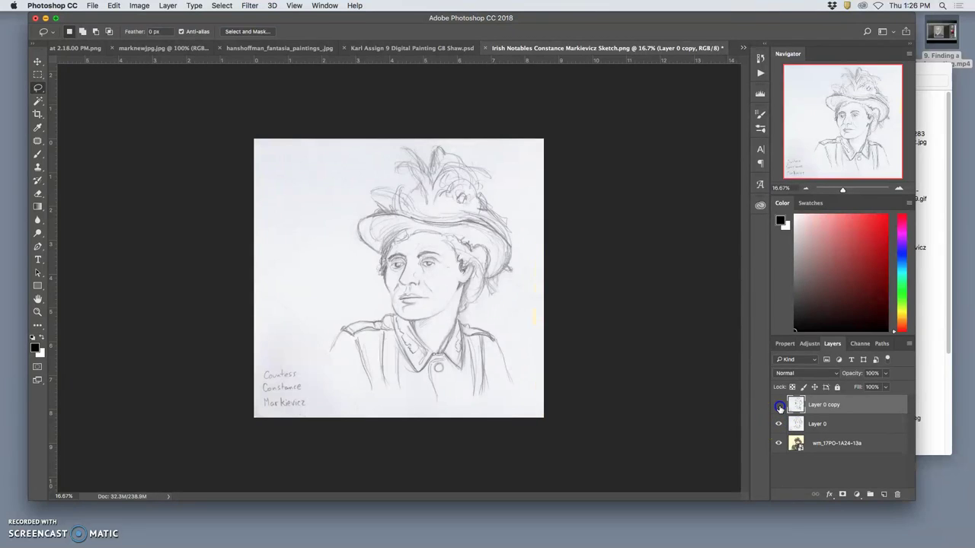
pyautogui.click(778, 406)
pyautogui.click(778, 405)
pyautogui.click(778, 405)
pyautogui.click(779, 405)
pyautogui.click(778, 405)
pyautogui.click(778, 405)
pyautogui.click(779, 405)
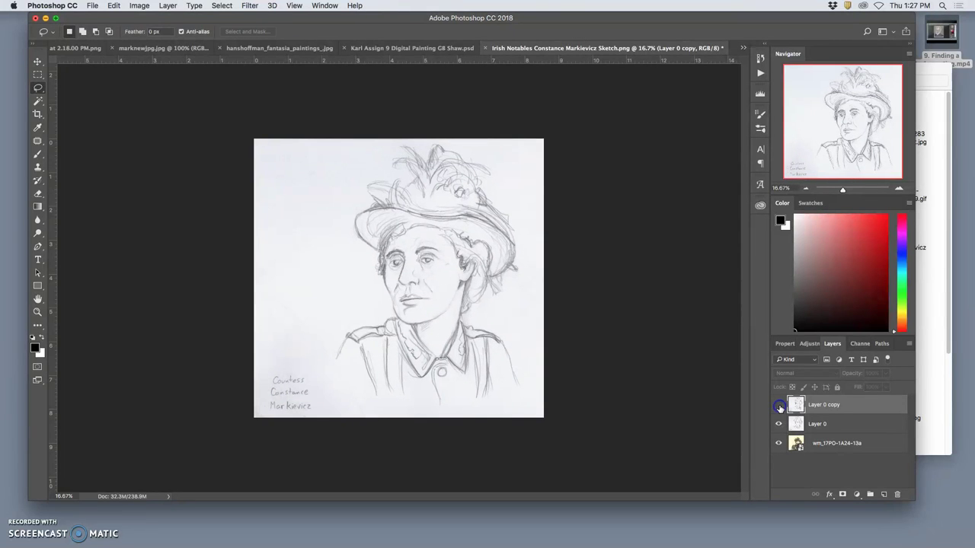
pyautogui.click(778, 405)
pyautogui.click(778, 424)
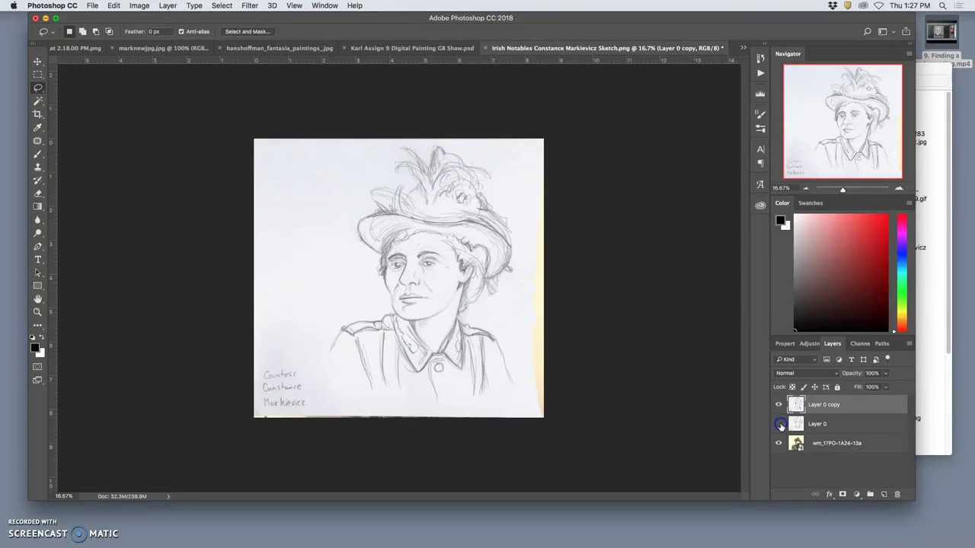
pyautogui.click(778, 405)
pyautogui.click(778, 405)
pyautogui.click(778, 405)
pyautogui.click(779, 405)
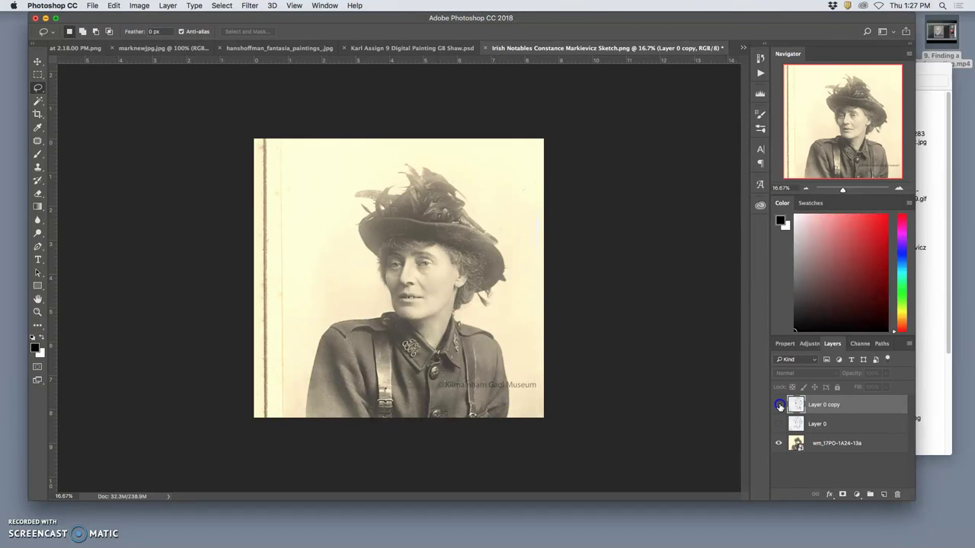
pyautogui.click(778, 405)
pyautogui.click(778, 405)
pyautogui.click(778, 405)
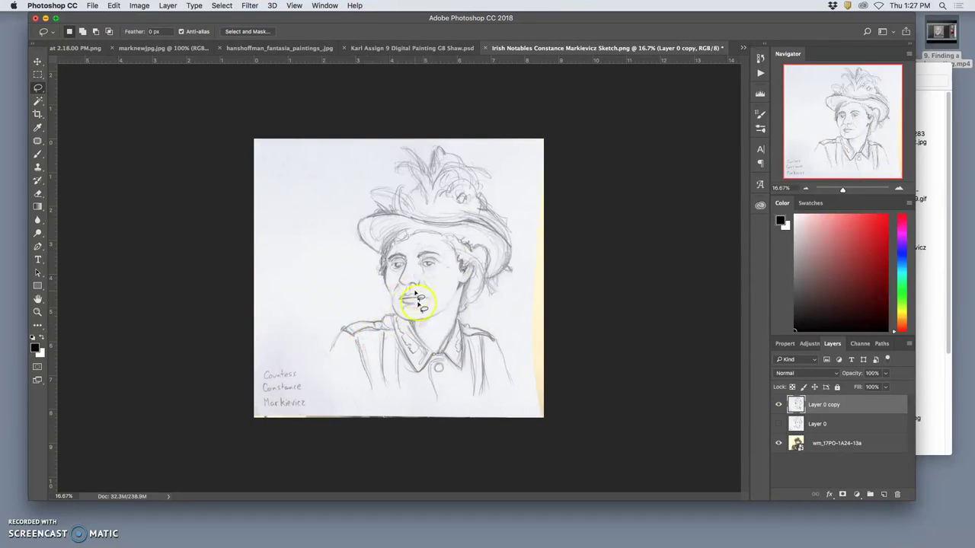
pyautogui.click(778, 424)
pyautogui.click(778, 406)
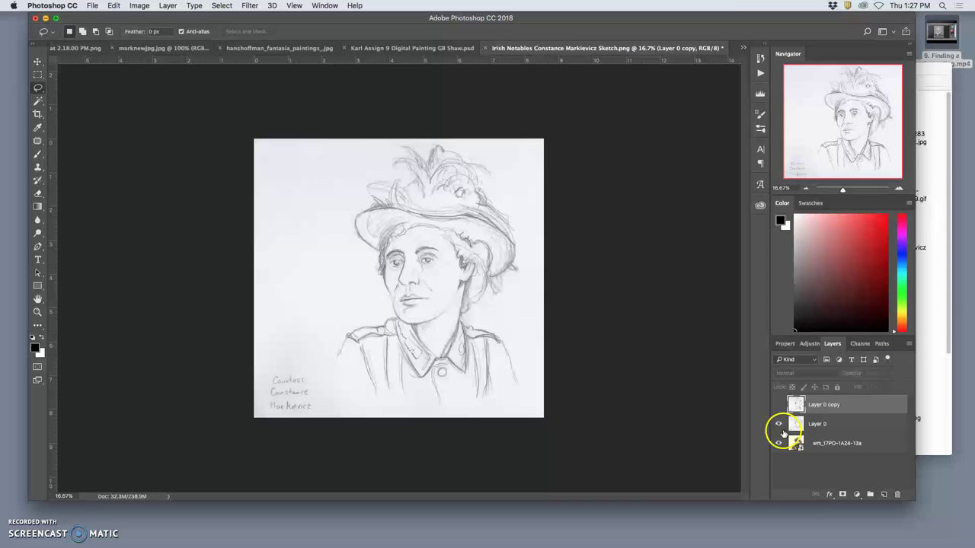
pyautogui.click(779, 424)
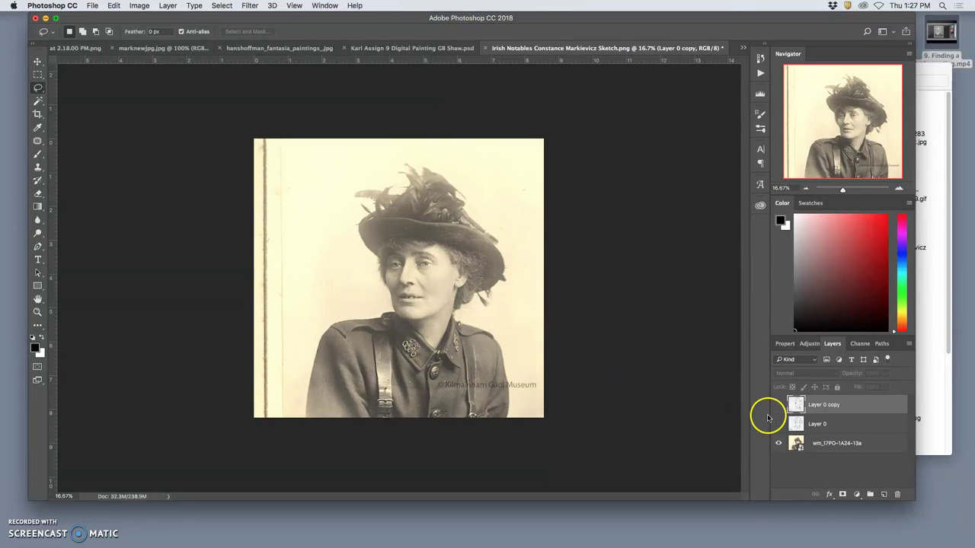
pyautogui.click(778, 406)
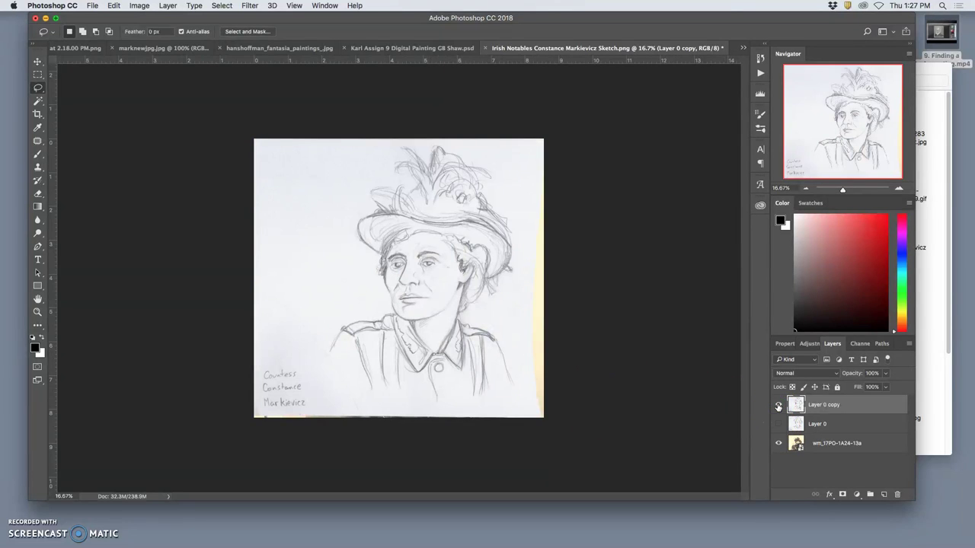
pyautogui.click(778, 405)
pyautogui.click(777, 407)
pyautogui.click(778, 407)
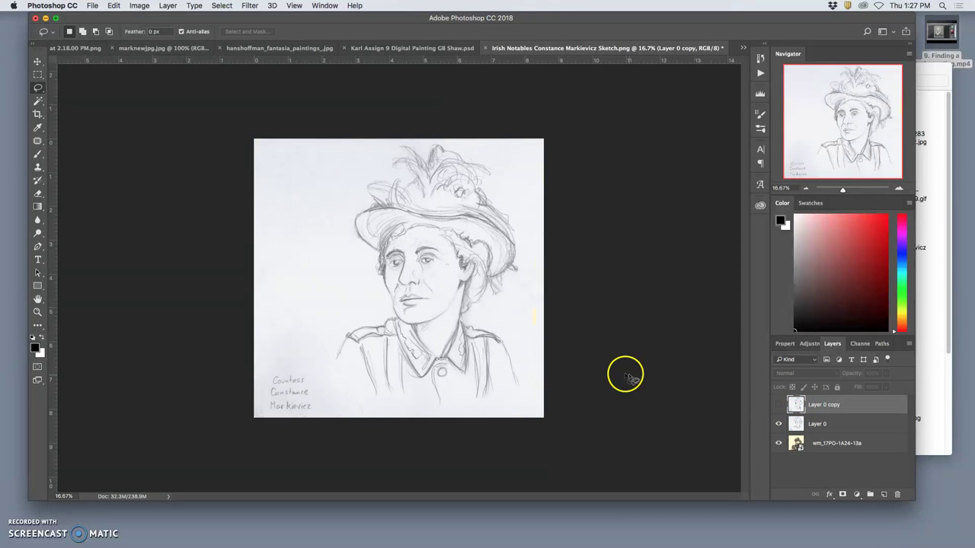
# Warp Layer 0 slightly at the lower-left, hat brim and lower-right, then commit it.
pyautogui.click(804, 420)
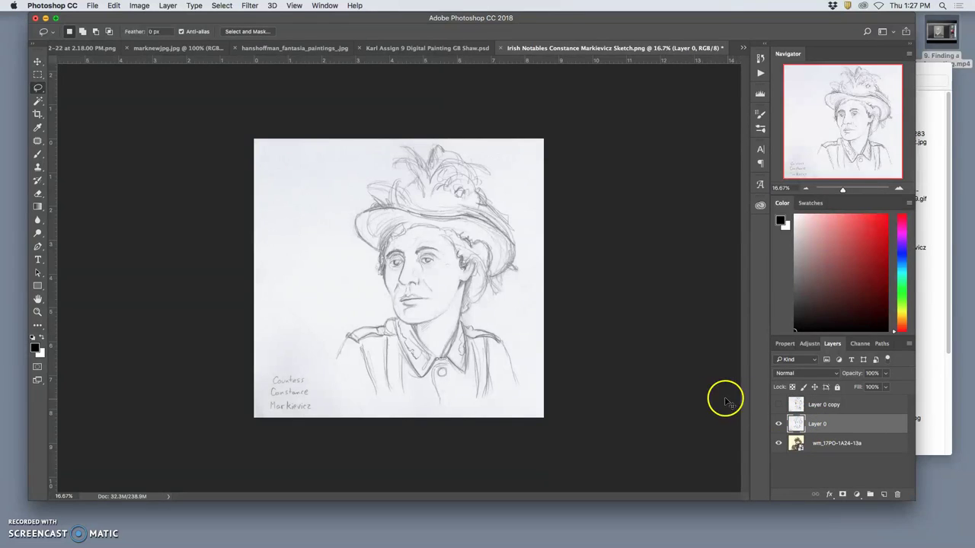
pyautogui.press('super+t')
pyautogui.rightClick(465, 302)
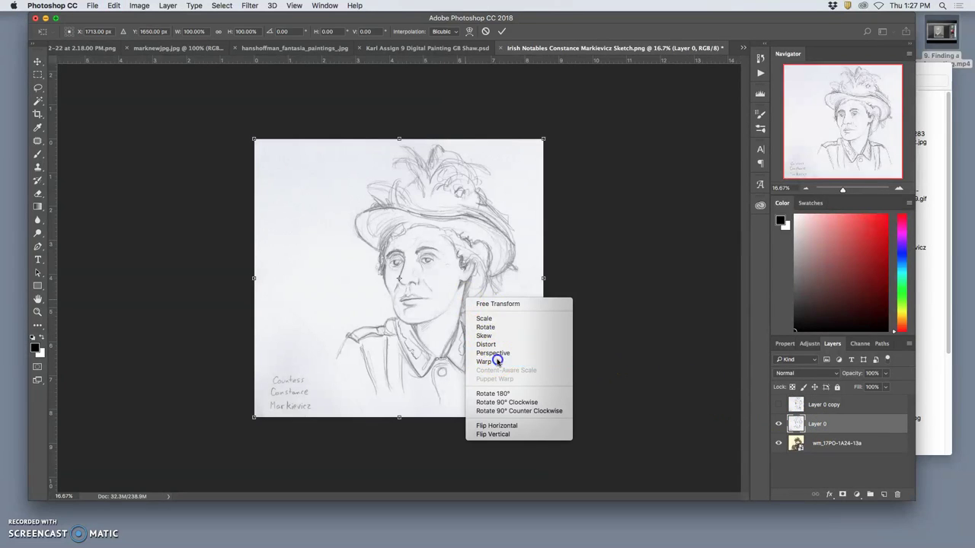
pyautogui.click(495, 360)
pyautogui.moveTo(333, 364); pyautogui.dragTo(328, 366)
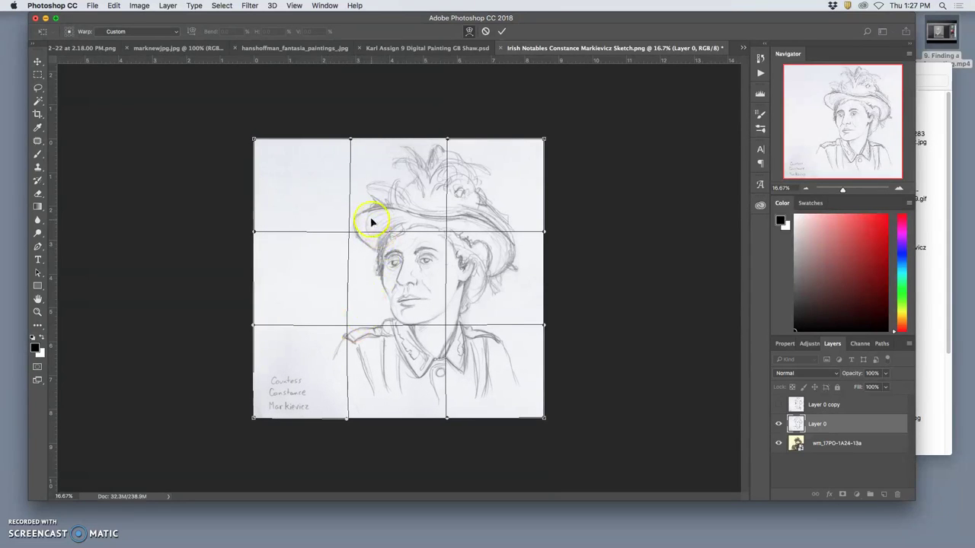
pyautogui.moveTo(370, 218); pyautogui.dragTo(367, 214)
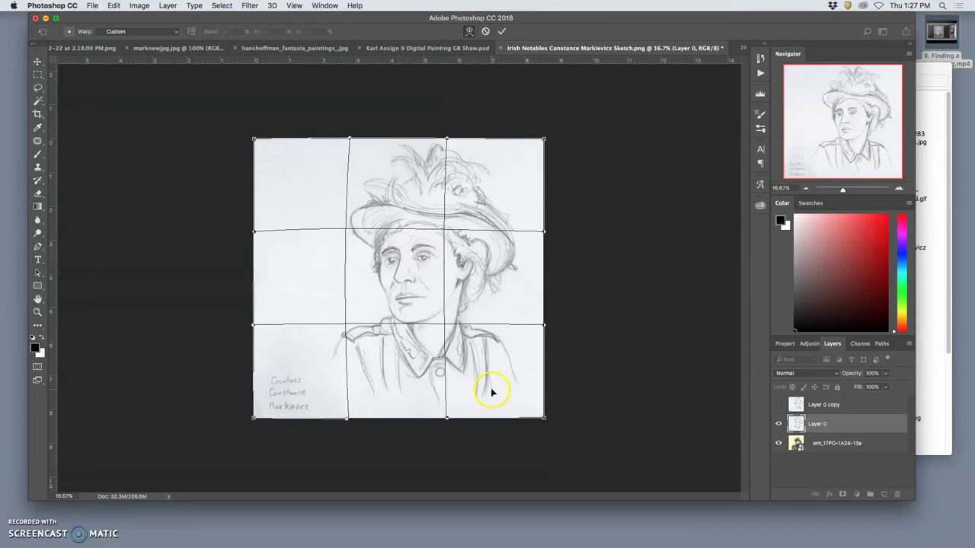
pyautogui.moveTo(531, 397); pyautogui.dragTo(531, 394)
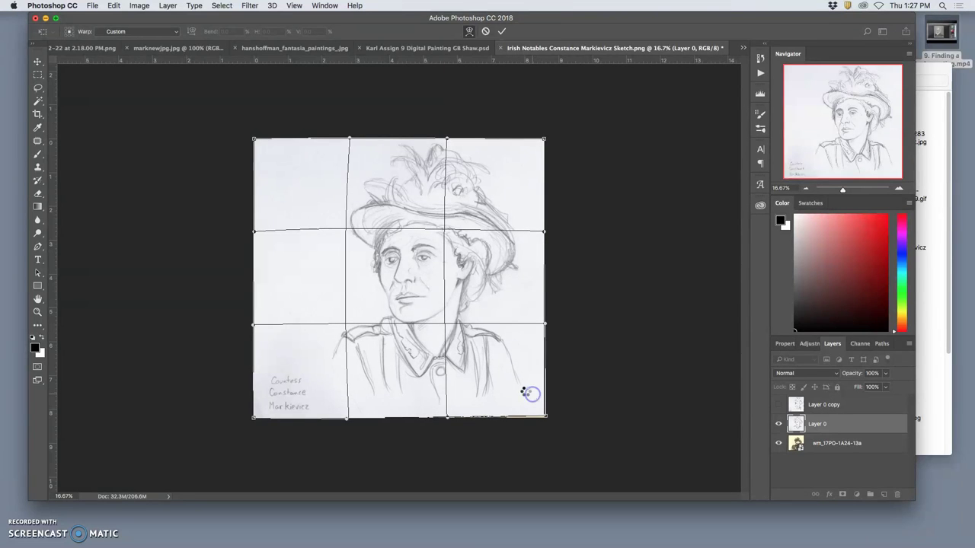
pyautogui.press('Return')
pyautogui.press('l')
pyautogui.scroll(3, 457, 337)
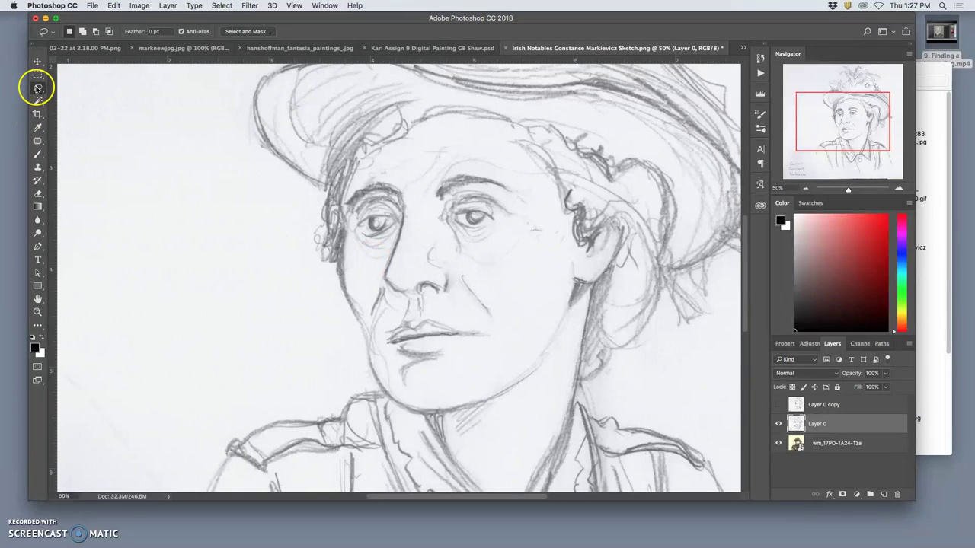
# Lasso both eyes and copy them onto a new Layer 1.
pyautogui.moveTo(392, 241)
pyautogui.mouseDown()
pyautogui.moveTo(367, 254)
pyautogui.moveTo(348, 238)
pyautogui.moveTo(353, 211)
pyautogui.moveTo(388, 196)
pyautogui.mouseUp()
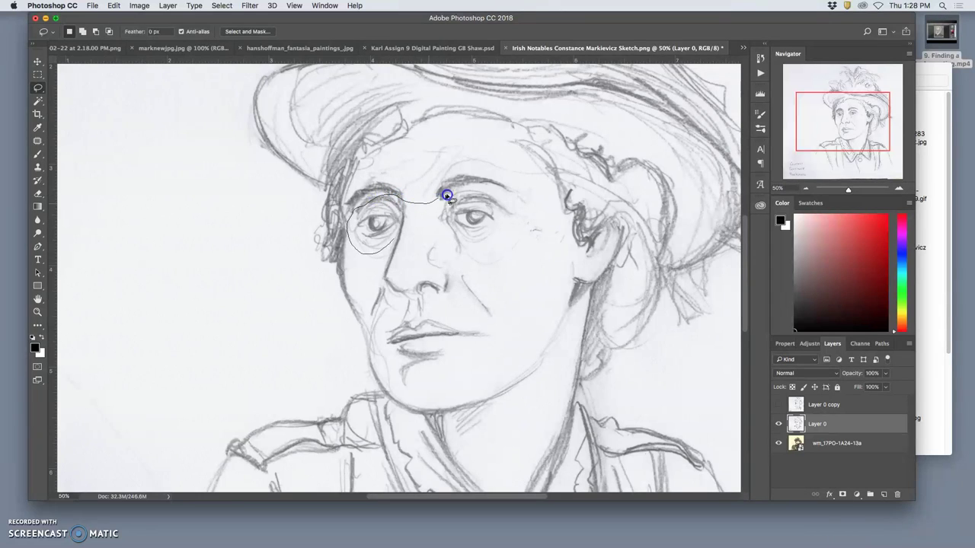
pyautogui.moveTo(518, 229)
pyautogui.mouseDown()
pyautogui.moveTo(487, 251)
pyautogui.moveTo(437, 233)
pyautogui.moveTo(389, 246)
pyautogui.mouseUp()
pyautogui.press('super+j')
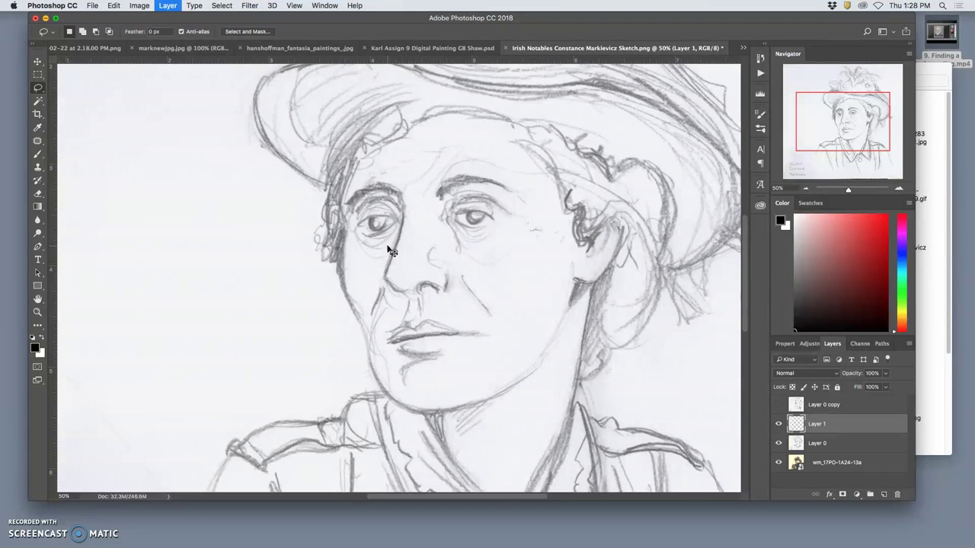
# Warp the copied eyes, lifting the left eye and pulling the right eye down, then apply.
pyautogui.press('super+t')
pyautogui.rightClick(412, 233)
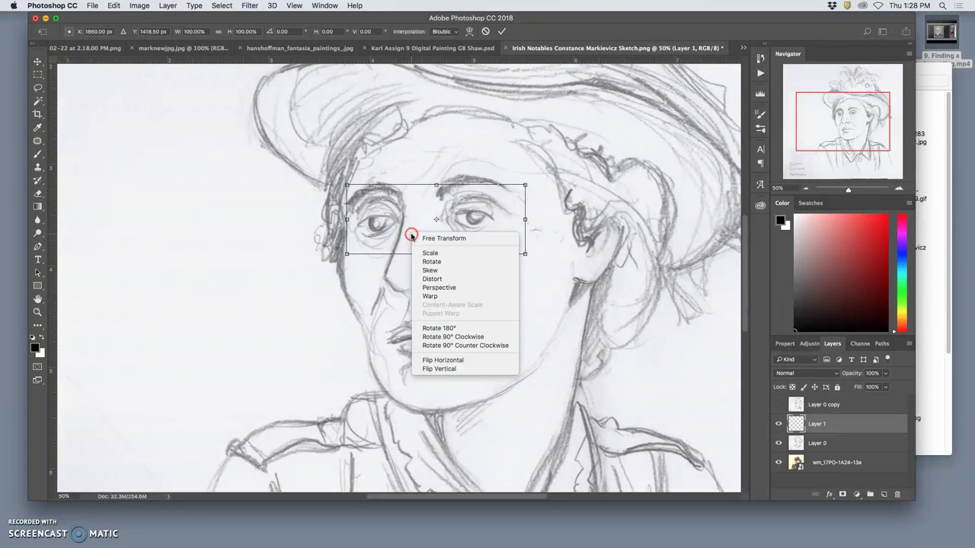
pyautogui.click(374, 236)
pyautogui.moveTo(366, 220)
pyautogui.mouseDown()
pyautogui.moveTo(358, 206)
pyautogui.moveTo(391, 218)
pyautogui.moveTo(391, 232)
pyautogui.moveTo(355, 216)
pyautogui.moveTo(381, 210)
pyautogui.moveTo(393, 231)
pyautogui.mouseUp()
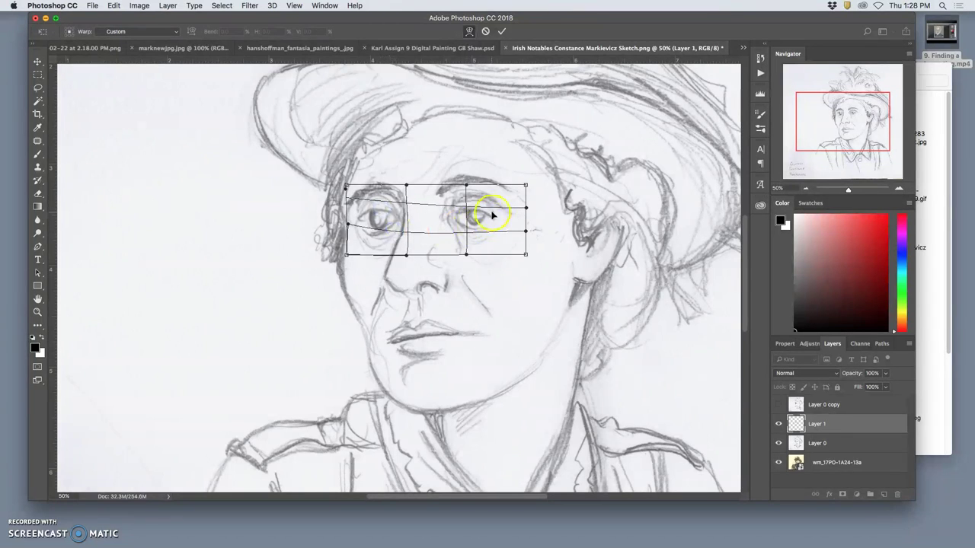
pyautogui.moveTo(492, 216)
pyautogui.mouseDown()
pyautogui.moveTo(493, 207)
pyautogui.moveTo(489, 227)
pyautogui.moveTo(493, 203)
pyautogui.moveTo(491, 222)
pyautogui.mouseUp()
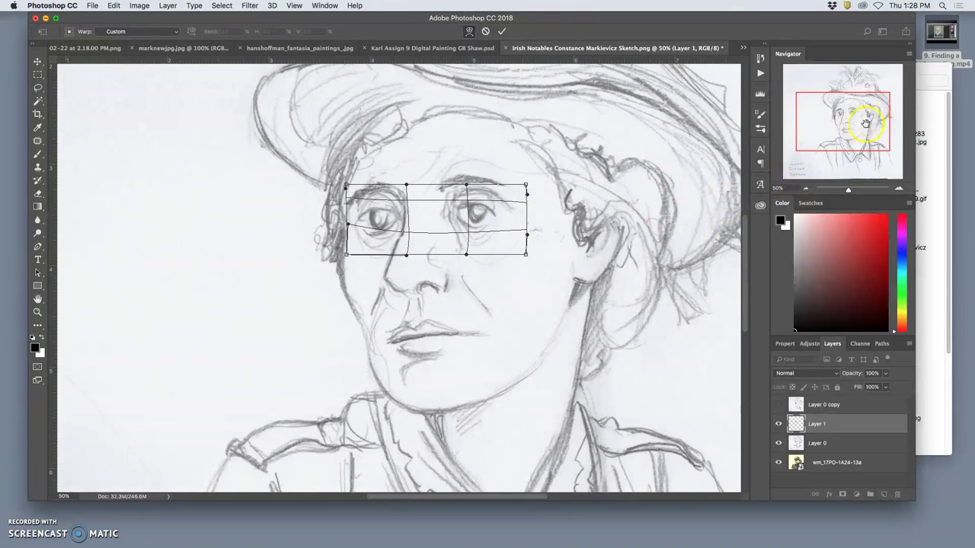
pyautogui.press('super+minus')
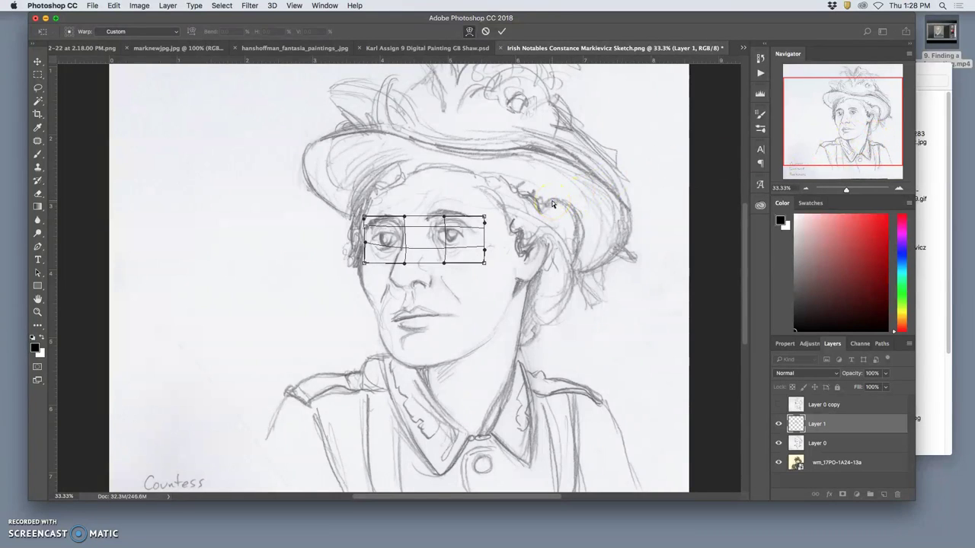
pyautogui.moveTo(448, 254)
pyautogui.mouseDown()
pyautogui.moveTo(445, 263)
pyautogui.moveTo(446, 227)
pyautogui.moveTo(454, 226)
pyautogui.moveTo(456, 259)
pyautogui.mouseUp()
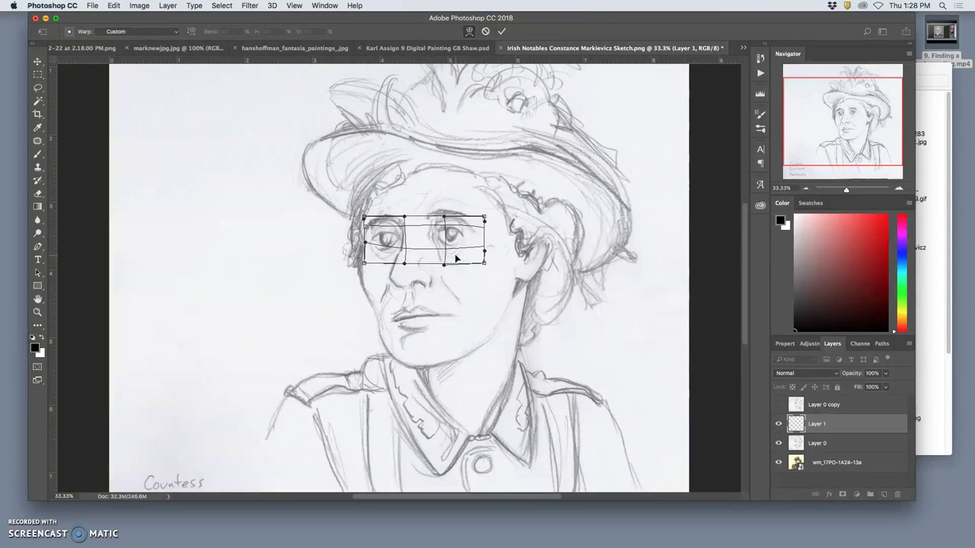
pyautogui.press('Return')
# Toggle Layer 1 on and off to compare the copied eyes, leaving it visible.
pyautogui.click(778, 425)
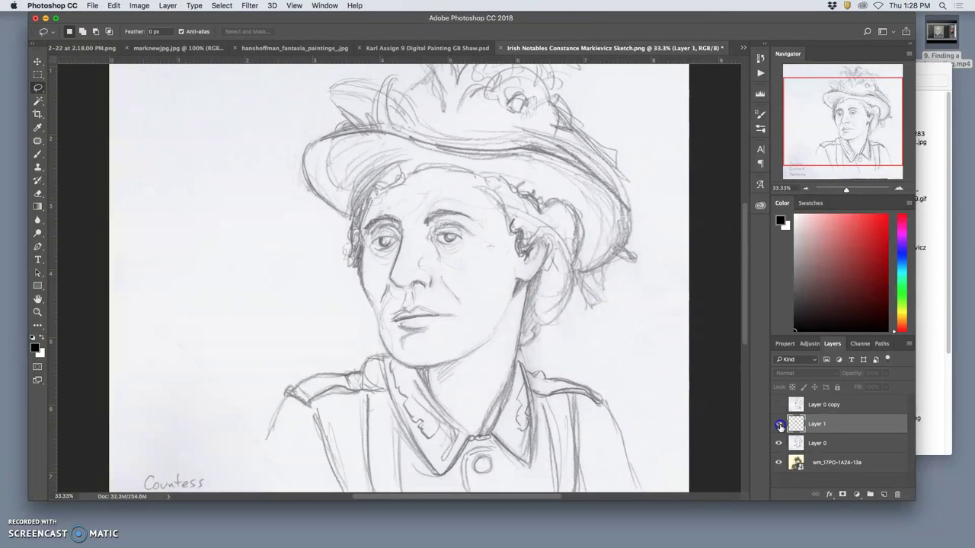
pyautogui.click(778, 425)
pyautogui.click(778, 425)
pyautogui.click(778, 425)
pyautogui.click(778, 425)
pyautogui.click(779, 425)
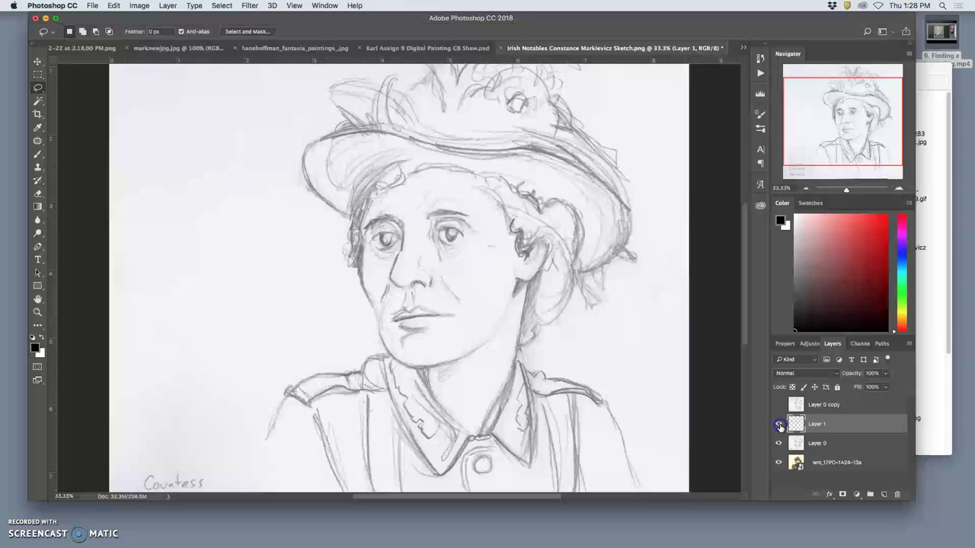
# Squash the copied eyes to 88.69% height and shift them slightly left.
pyautogui.press('super+t')
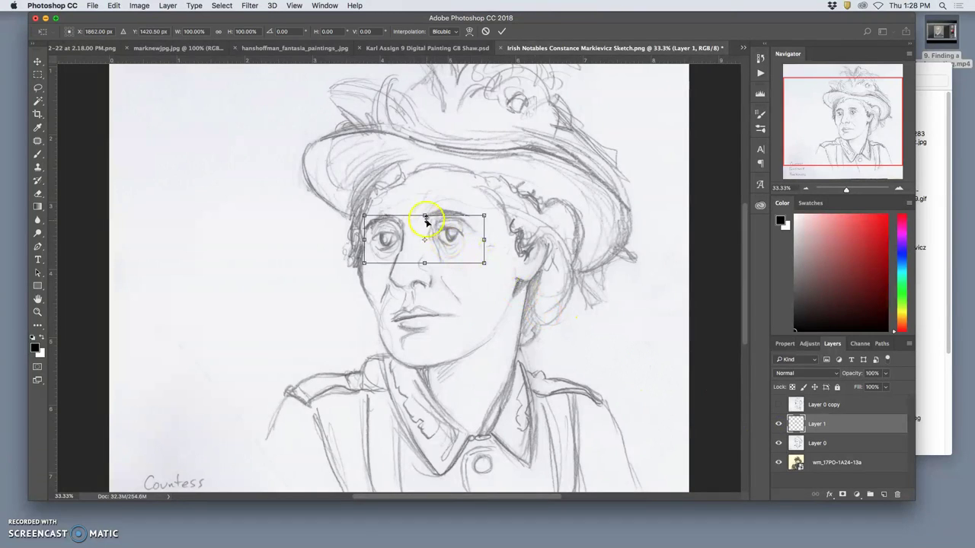
pyautogui.moveTo(425, 219); pyautogui.dragTo(424, 220)
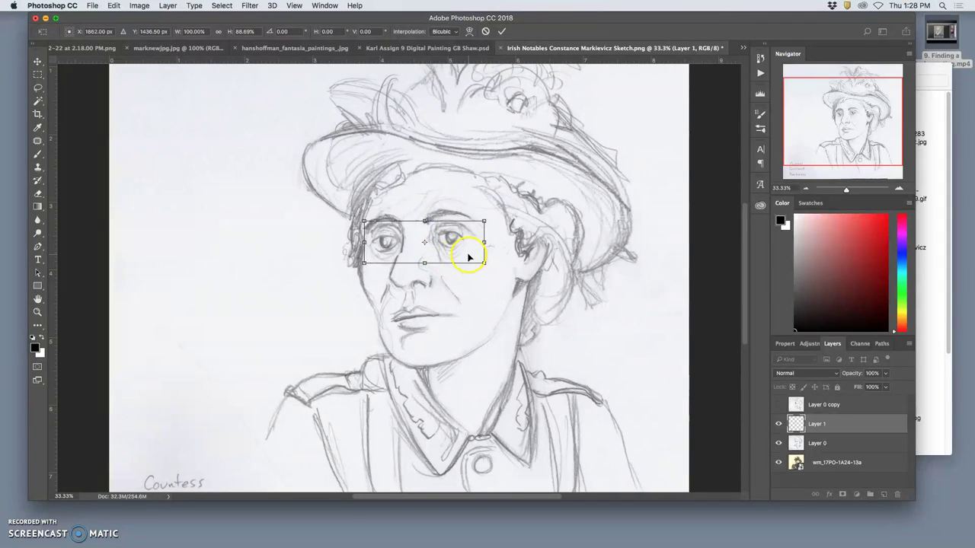
pyautogui.moveTo(467, 255); pyautogui.dragTo(466, 255)
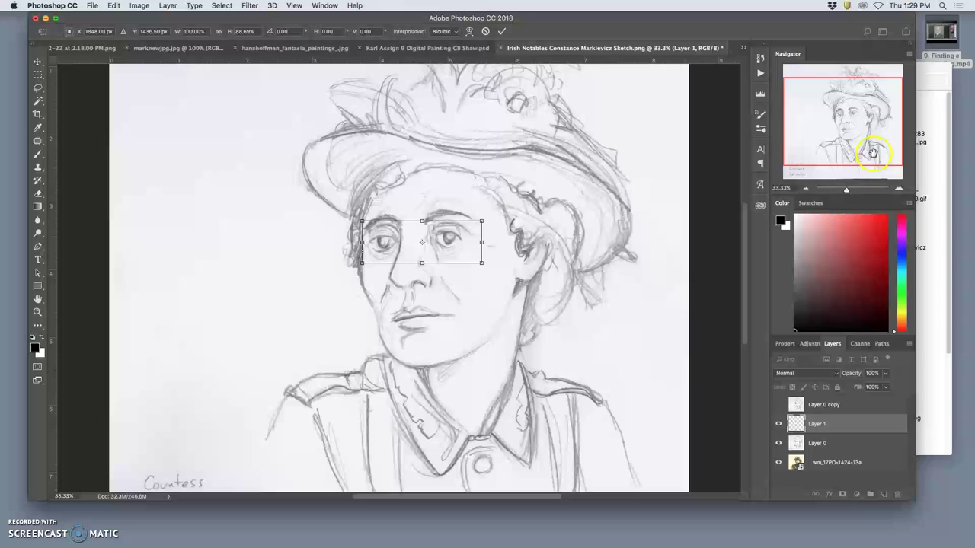
pyautogui.press('Return')
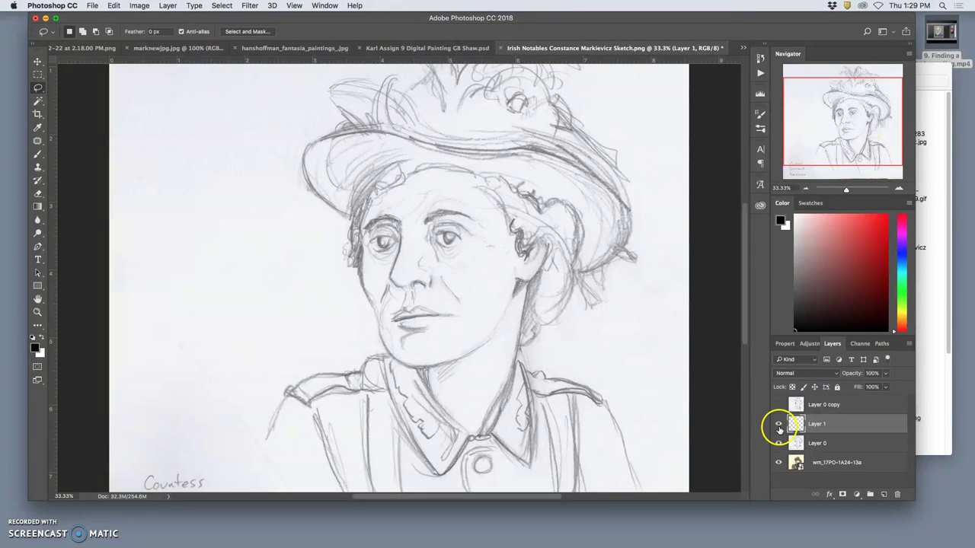
# Toggle Layer 1 repeatedly to compare the eyes, ending with it shown.
pyautogui.click(778, 424)
pyautogui.click(778, 425)
pyautogui.click(778, 425)
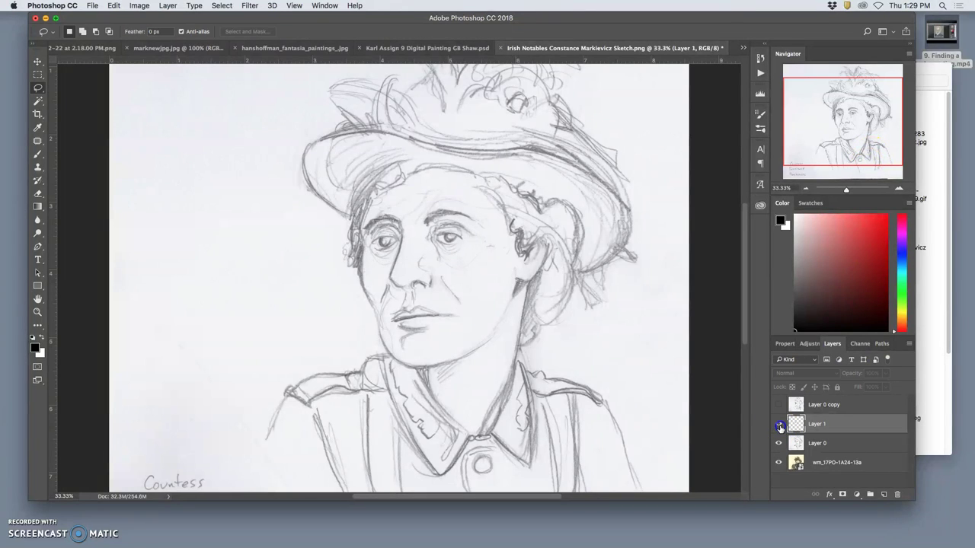
pyautogui.click(778, 425)
pyautogui.click(778, 425)
pyautogui.click(778, 425)
pyautogui.click(778, 425)
pyautogui.click(778, 424)
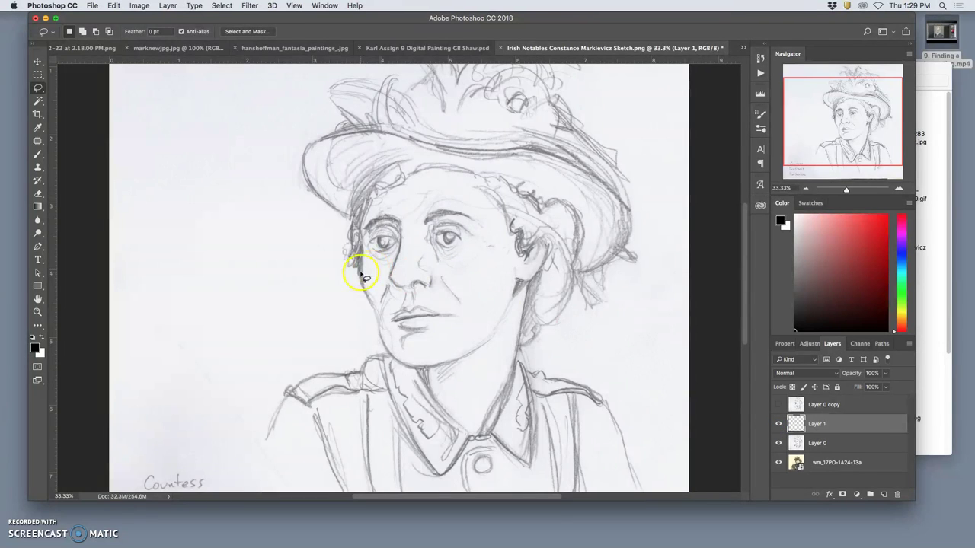
# Erase parts of the left eye strokes and shrink the eraser to 52 px.
pyautogui.click(38, 194)
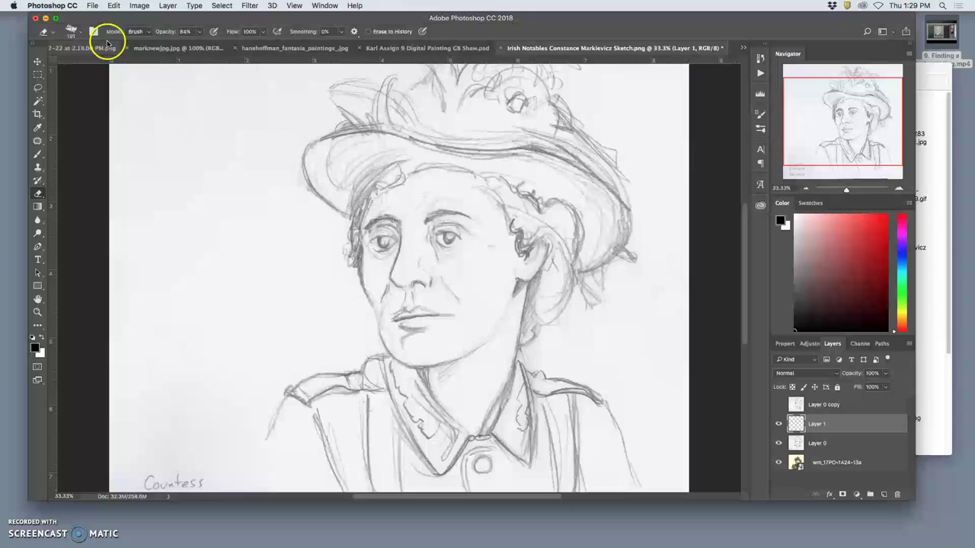
pyautogui.moveTo(381, 246)
pyautogui.mouseDown()
pyautogui.moveTo(373, 255)
pyautogui.moveTo(387, 246)
pyautogui.moveTo(392, 257)
pyautogui.moveTo(374, 266)
pyautogui.moveTo(434, 267)
pyautogui.moveTo(435, 250)
pyautogui.moveTo(453, 252)
pyautogui.mouseUp()
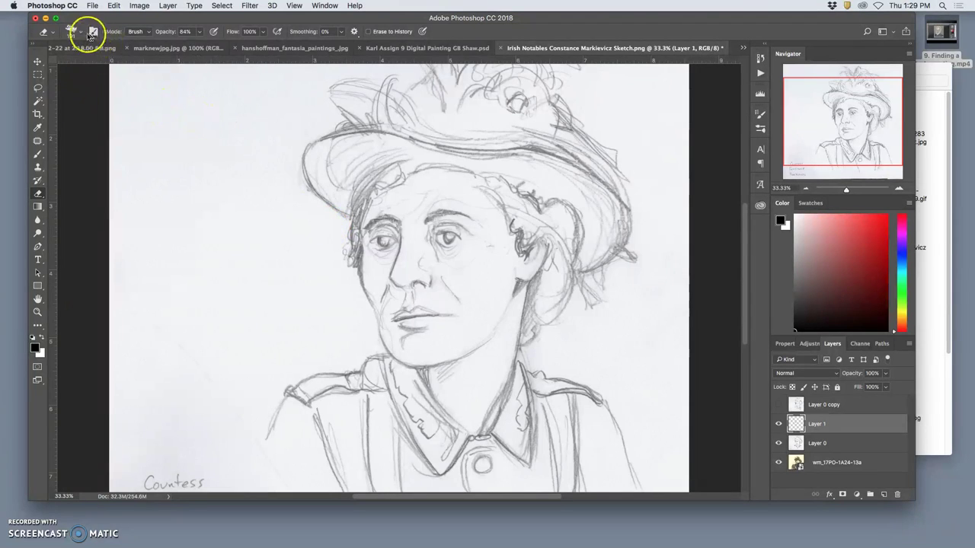
pyautogui.click(82, 35)
pyautogui.moveTo(131, 63); pyautogui.dragTo(102, 64)
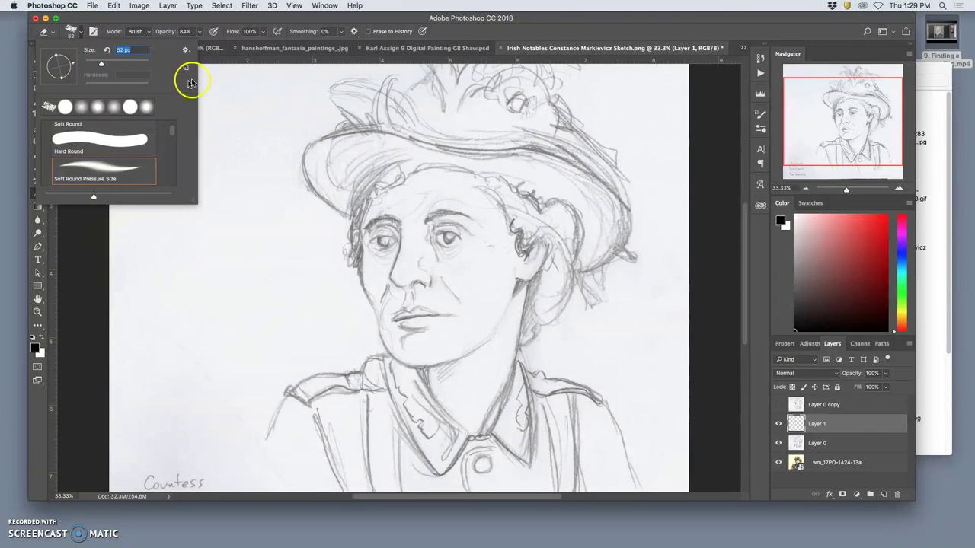
# Lower the eraser's Shape Dynamics size jitter and lighten the right eye strokes.
pyautogui.click(761, 114)
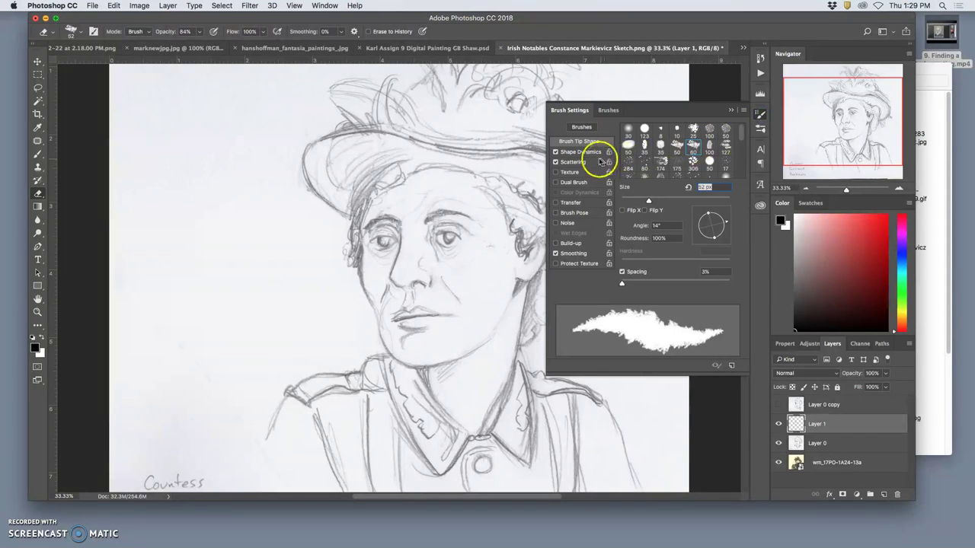
pyautogui.click(593, 161)
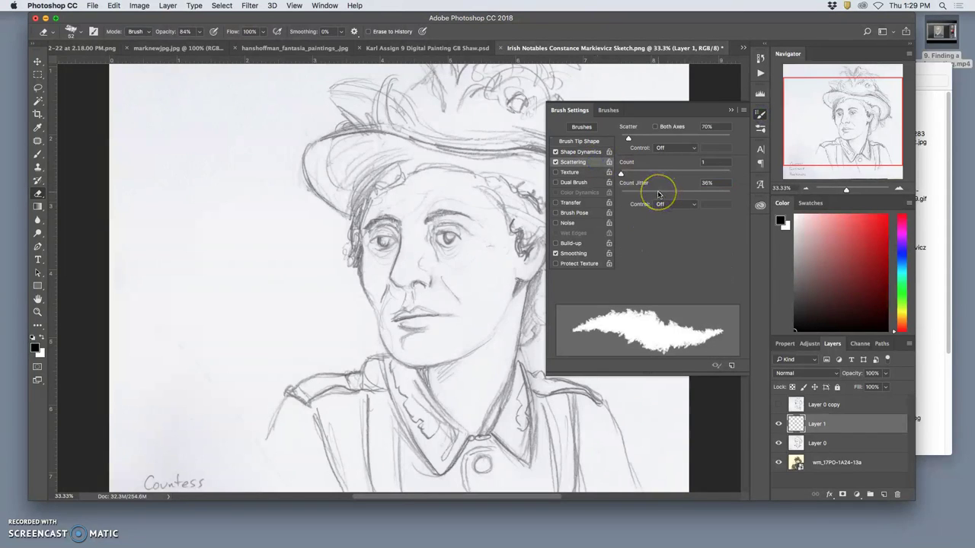
pyautogui.click(580, 151)
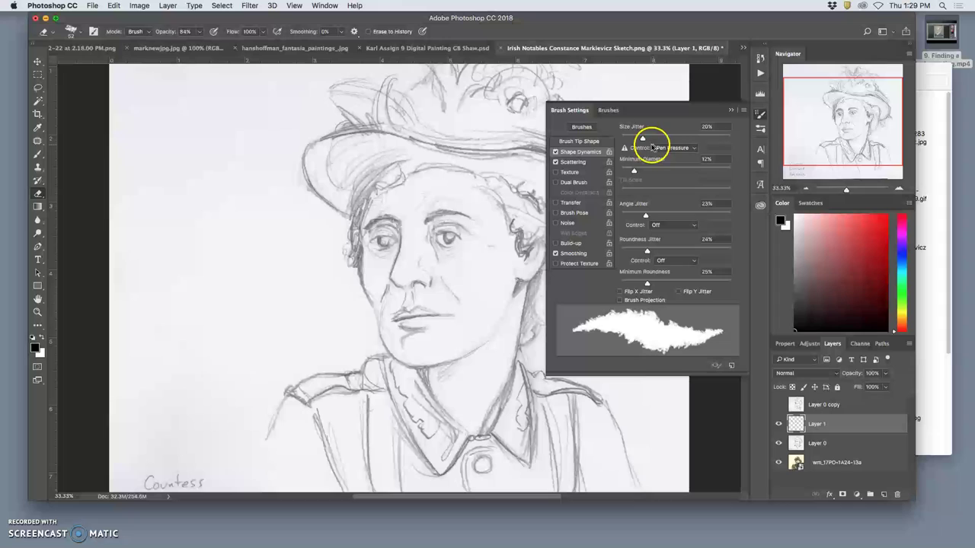
pyautogui.moveTo(642, 138); pyautogui.dragTo(629, 141)
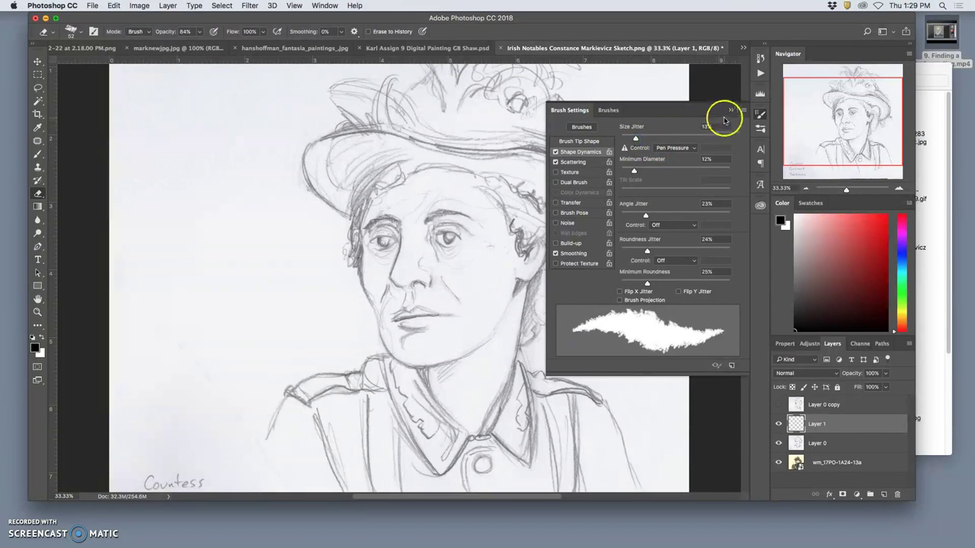
pyautogui.click(730, 110)
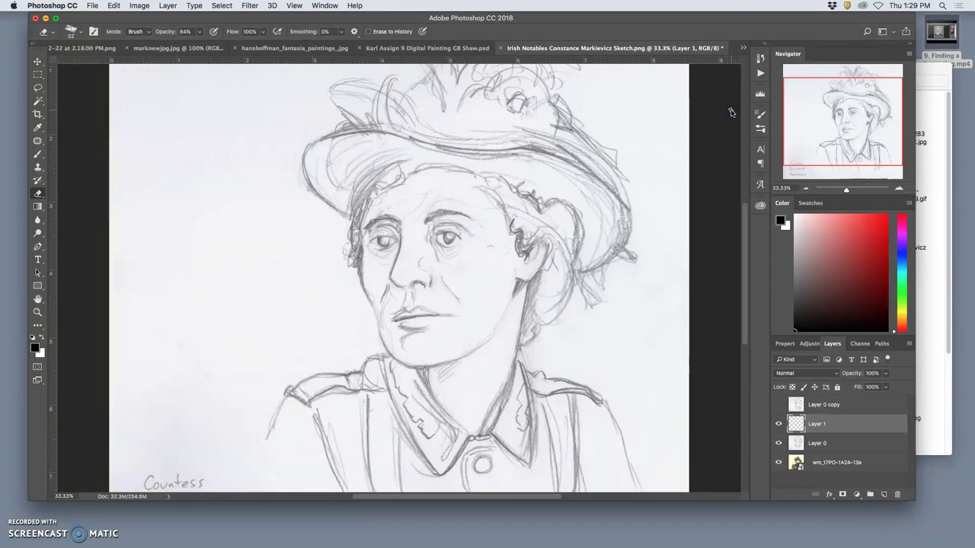
pyautogui.click(384, 299)
pyautogui.moveTo(439, 244); pyautogui.dragTo(453, 228)
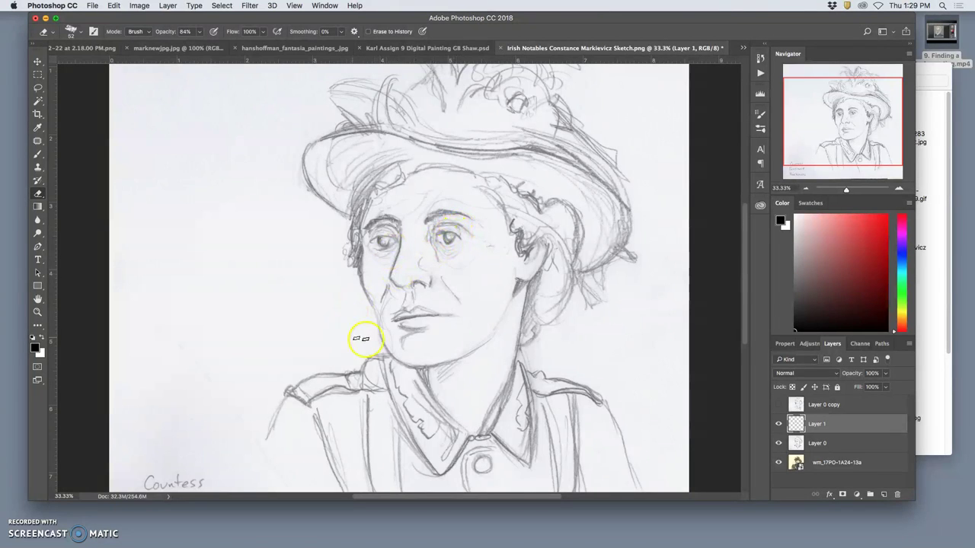
pyautogui.click(778, 426)
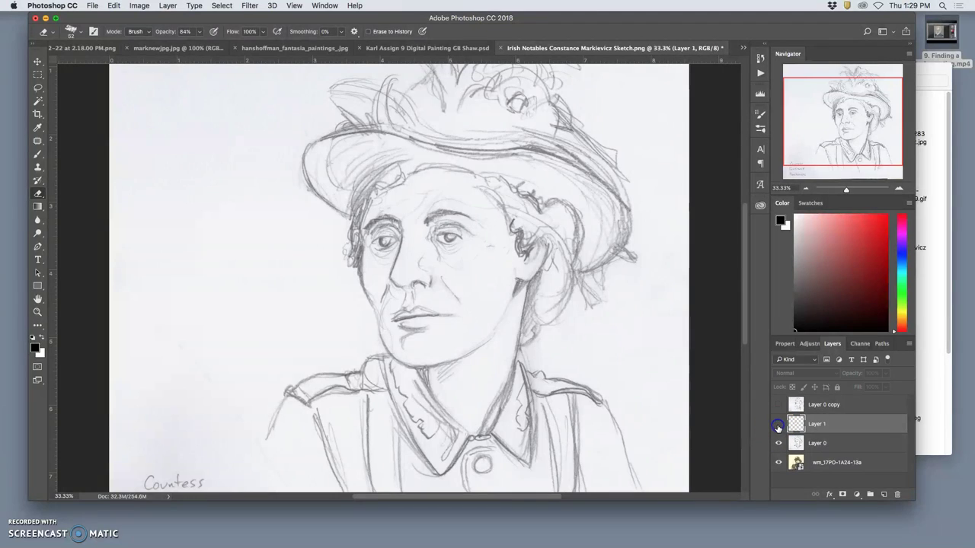
pyautogui.click(779, 427)
pyautogui.click(778, 427)
pyautogui.click(779, 427)
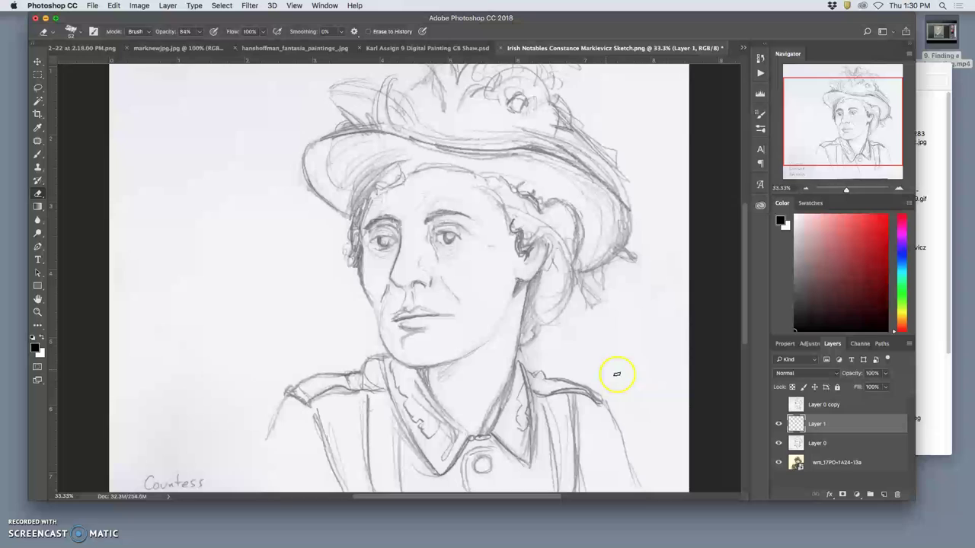
pyautogui.click(778, 426)
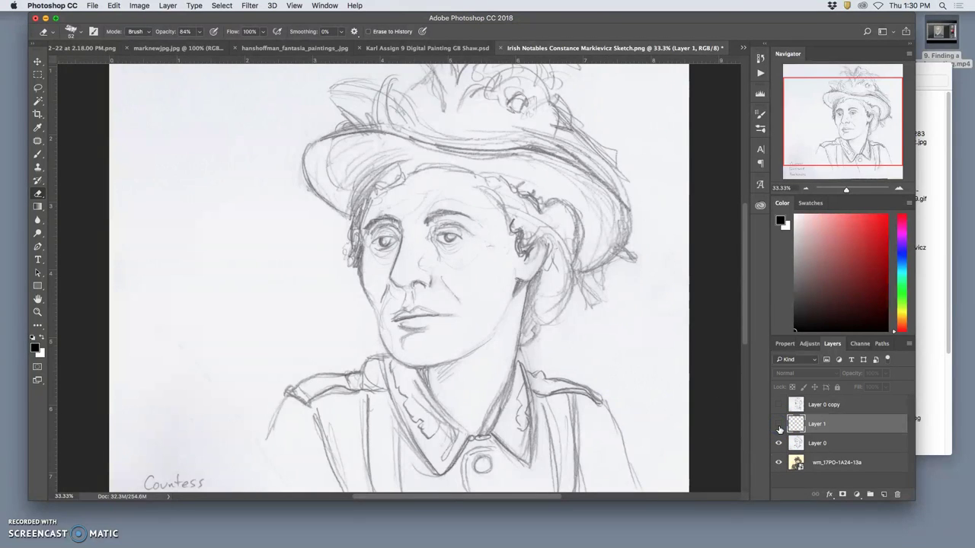
pyautogui.click(779, 426)
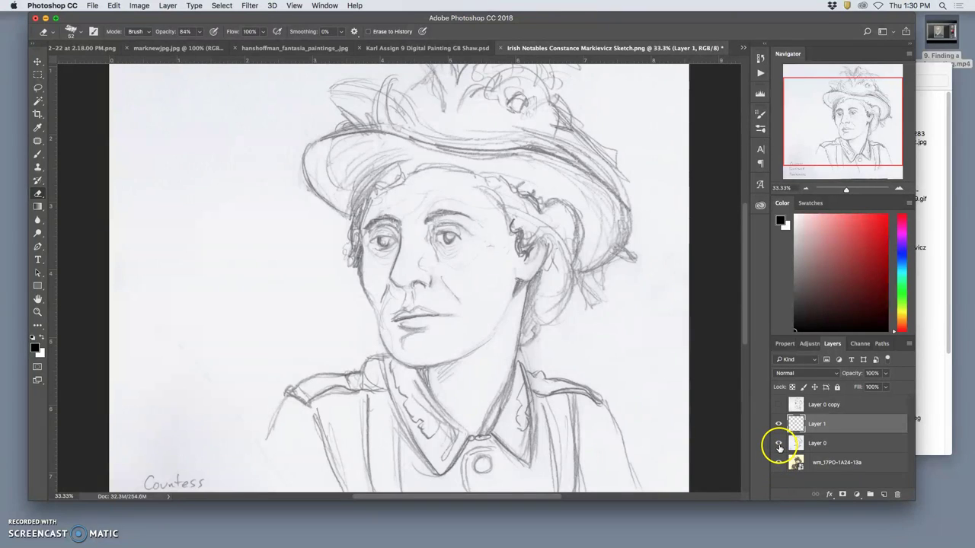
pyautogui.click(778, 444)
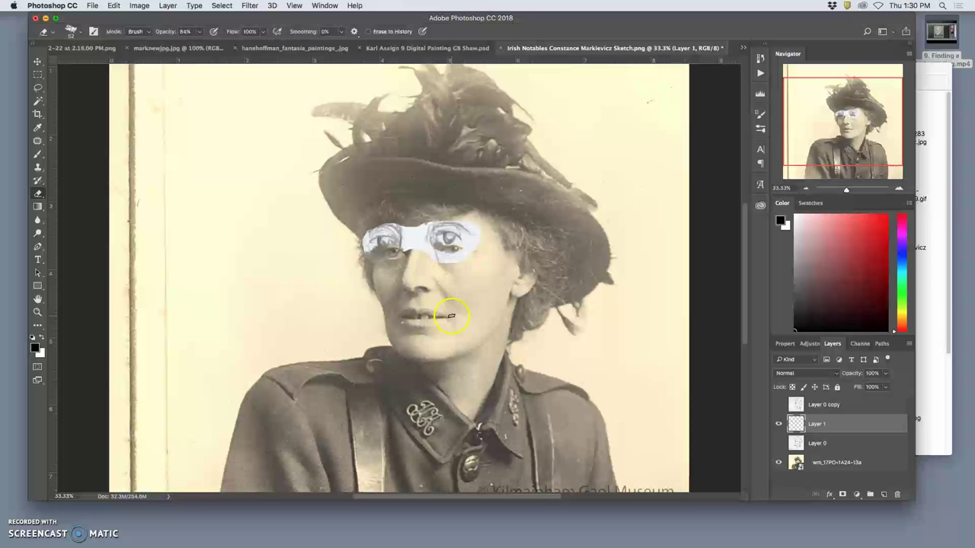
pyautogui.click(778, 443)
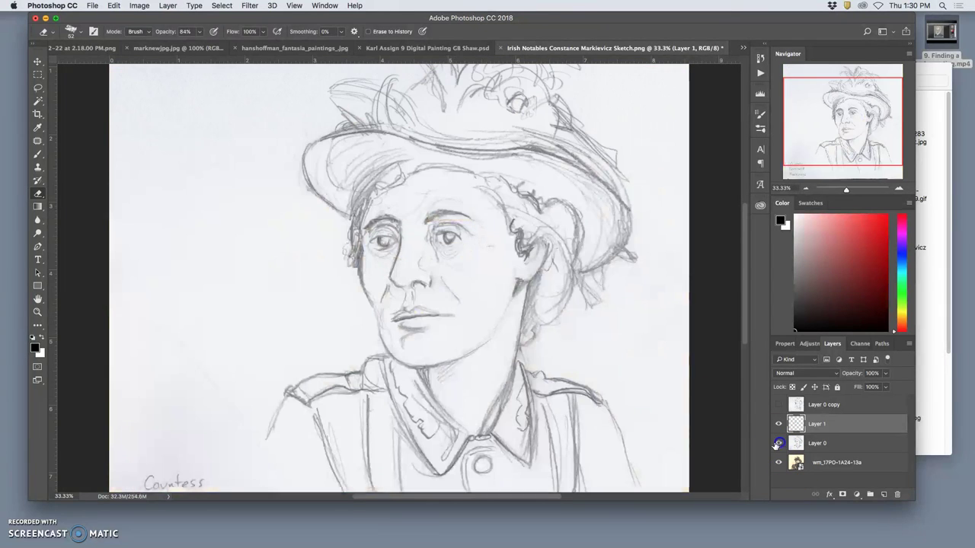
pyautogui.click(819, 443)
# Lasso the mouth onto a new Layer 2 and warp its right side outward.
pyautogui.click(39, 86)
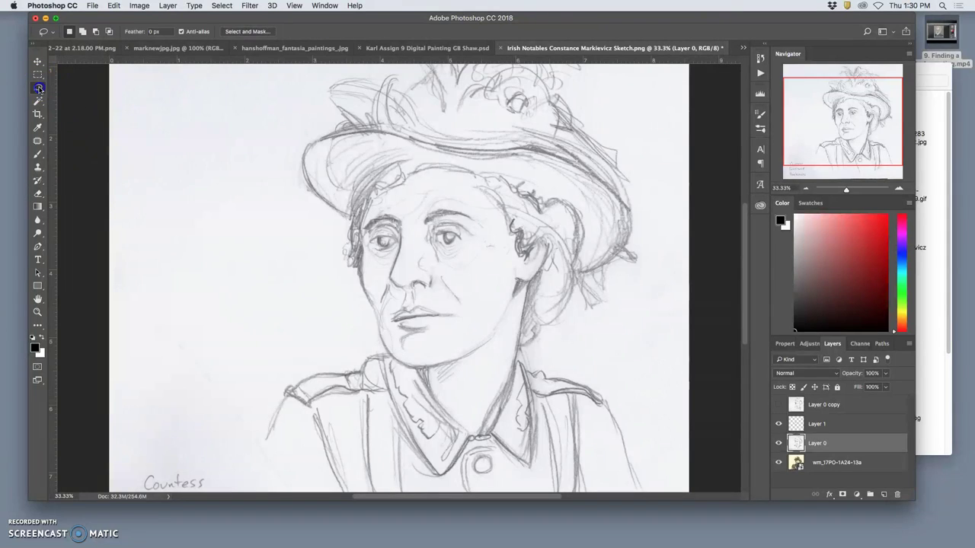
pyautogui.moveTo(449, 310)
pyautogui.mouseDown()
pyautogui.moveTo(389, 313)
pyautogui.moveTo(396, 331)
pyautogui.moveTo(456, 316)
pyautogui.mouseUp()
pyautogui.press('super+j')
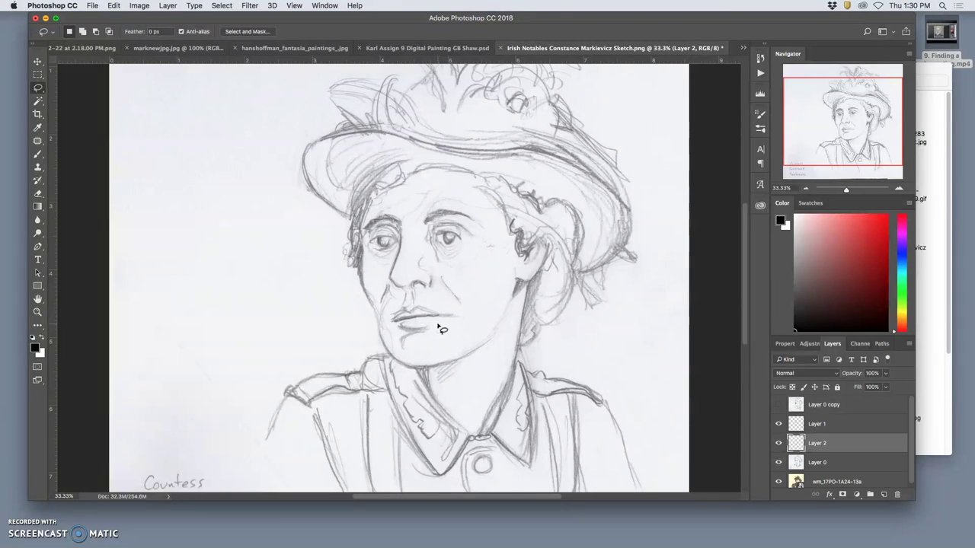
pyautogui.press('super+t')
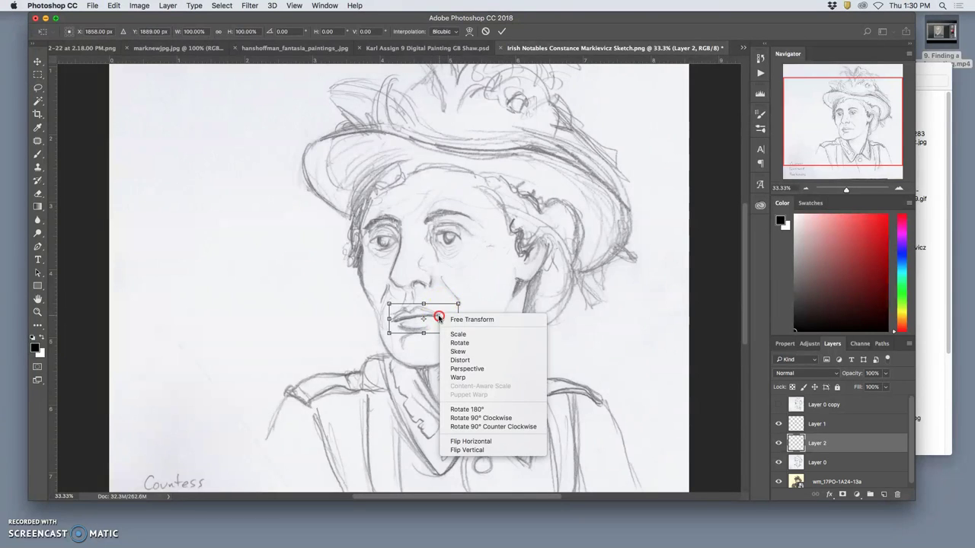
pyautogui.rightClick(440, 313)
pyautogui.click(457, 377)
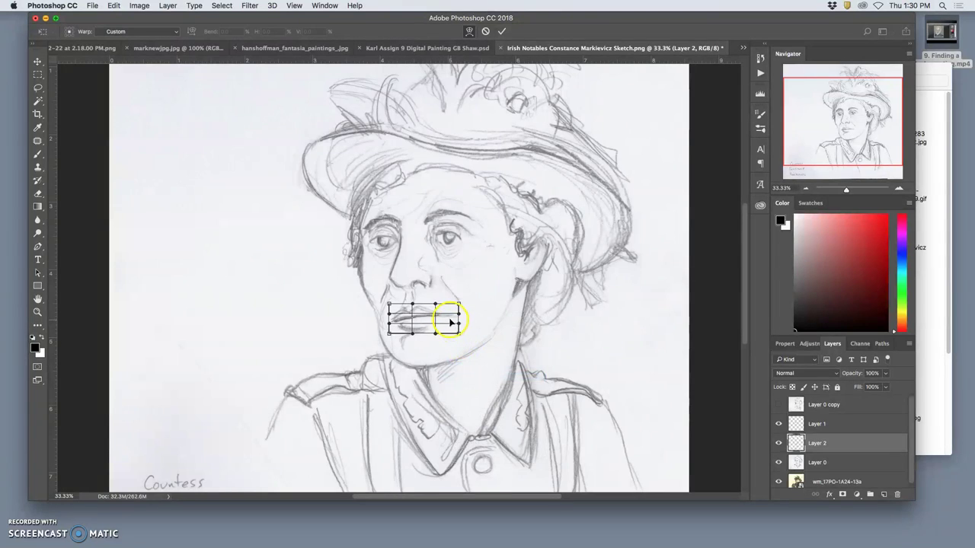
pyautogui.moveTo(451, 320)
pyautogui.mouseDown()
pyautogui.moveTo(455, 298)
pyautogui.moveTo(432, 321)
pyautogui.moveTo(390, 323)
pyautogui.mouseUp()
pyautogui.press('Return')
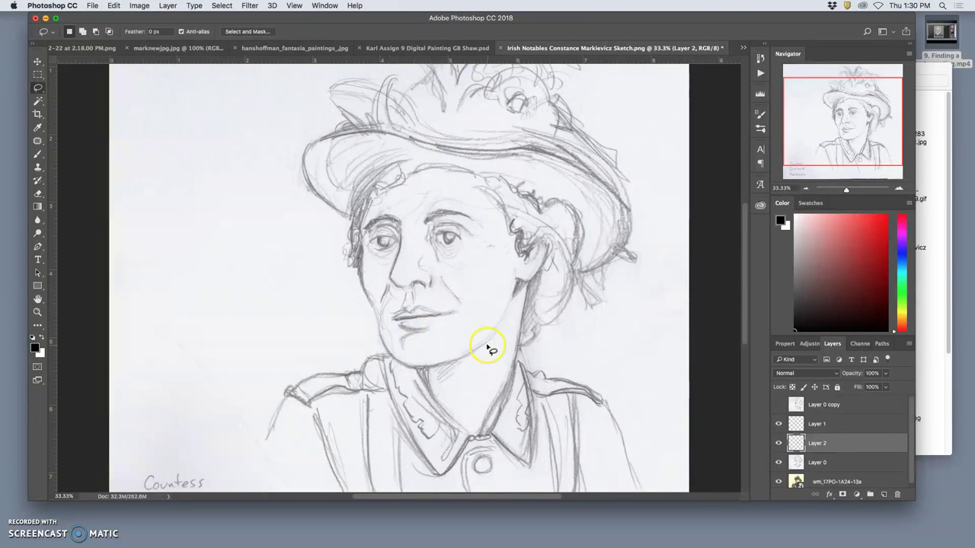
# Toggle Layer 2 repeatedly to compare the sketch with and without the copied mouth.
pyautogui.click(778, 443)
pyautogui.click(779, 443)
pyautogui.click(778, 444)
pyautogui.click(778, 444)
pyautogui.click(778, 444)
pyautogui.click(778, 443)
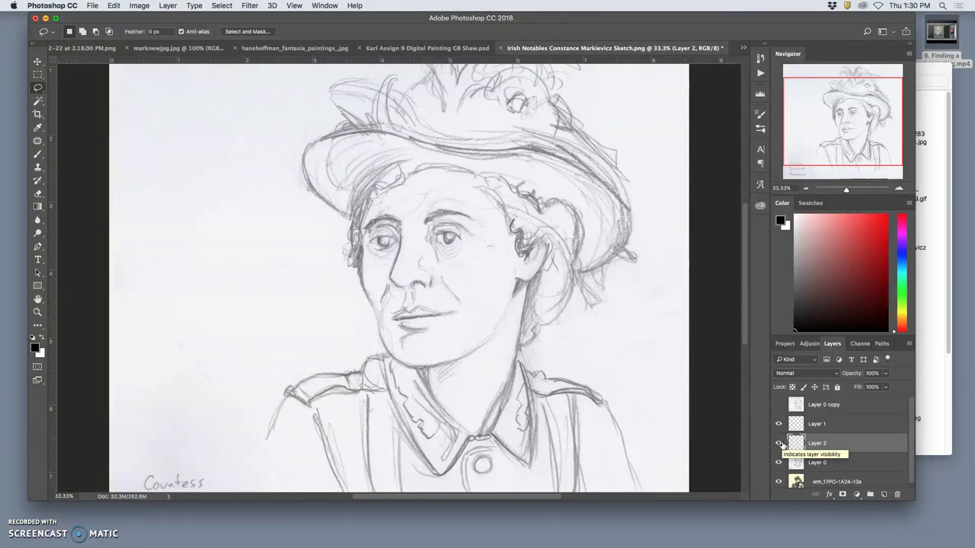
pyautogui.click(778, 443)
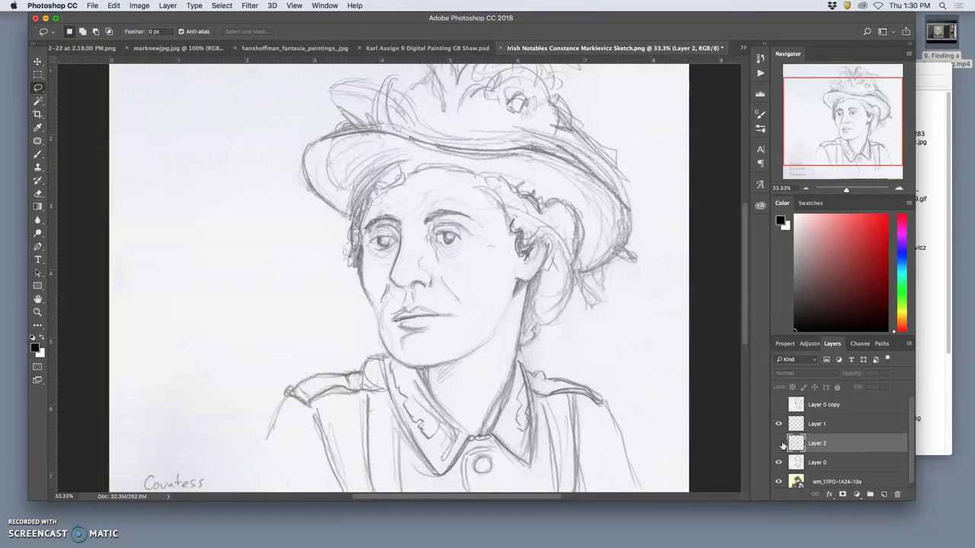
pyautogui.click(778, 443)
pyautogui.click(778, 443)
pyautogui.click(778, 443)
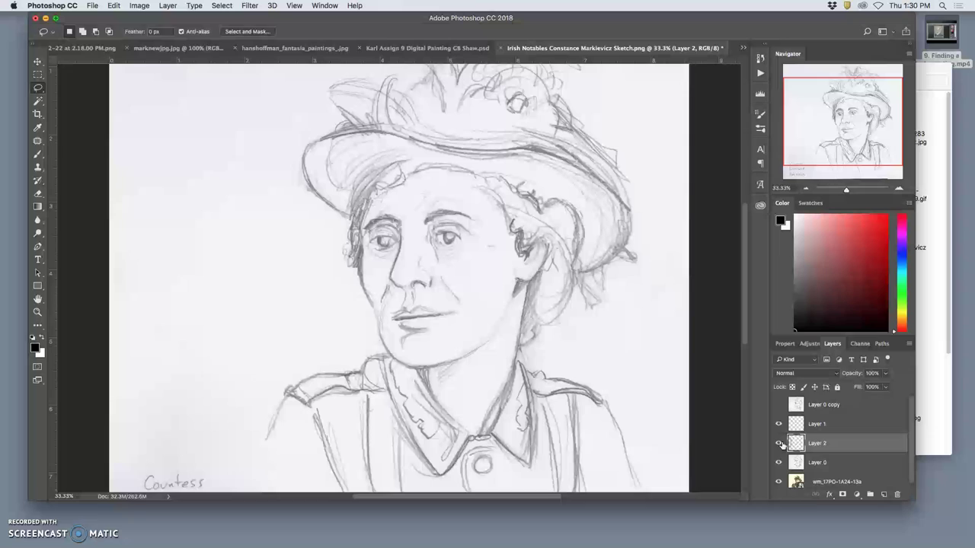
pyautogui.click(778, 443)
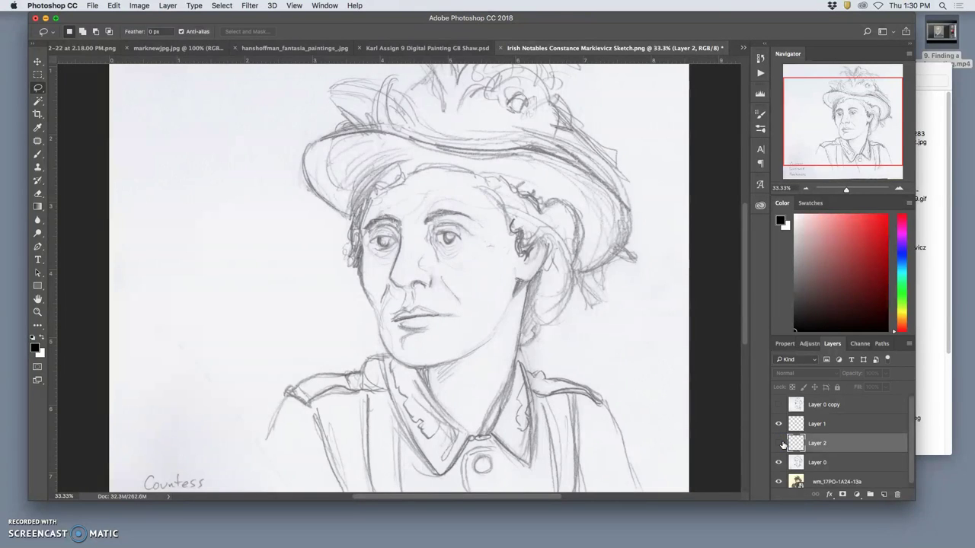
pyautogui.click(778, 443)
pyautogui.click(779, 443)
# Zoom out to 25%, keep Layer 2 shown, and pick the Eraser tool.
pyautogui.press('super+minus')
pyautogui.click(779, 443)
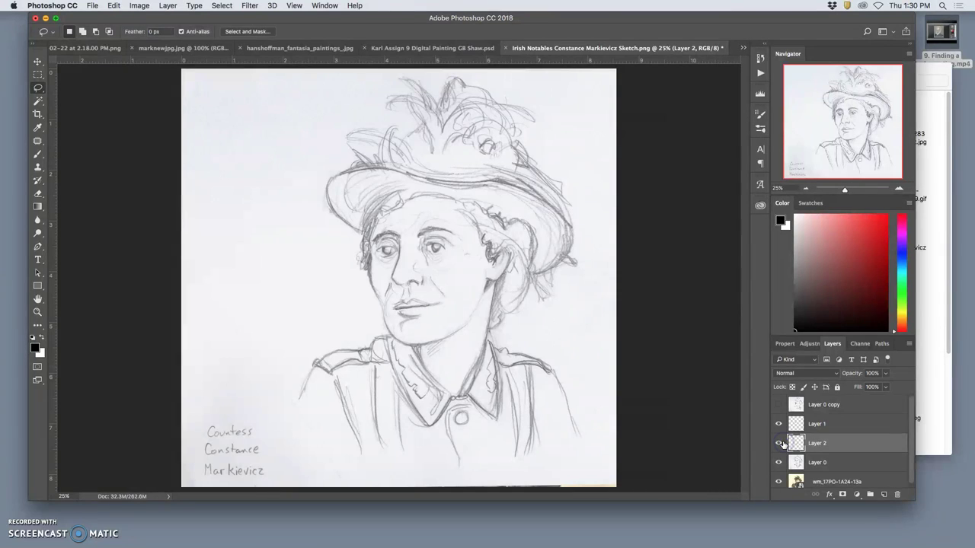
pyautogui.click(778, 443)
pyautogui.click(778, 444)
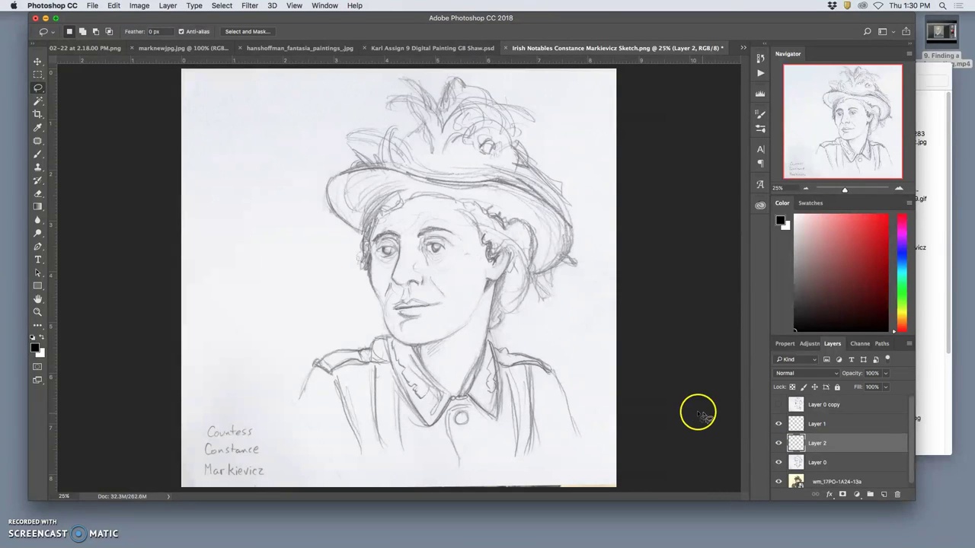
pyautogui.click(38, 193)
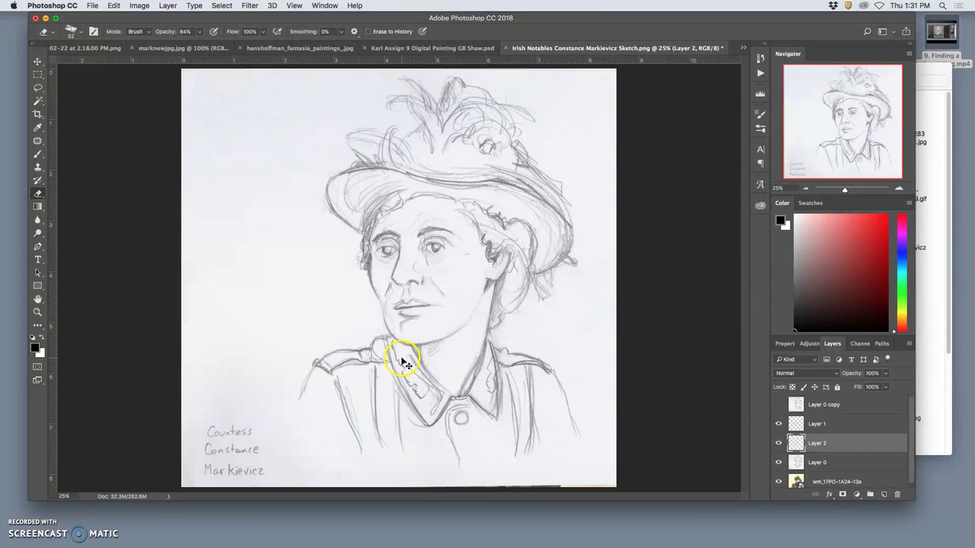
# Save the sketch as a layered Photoshop .psd in the Assignment #9 folder.
pyautogui.press('super+shift+s')
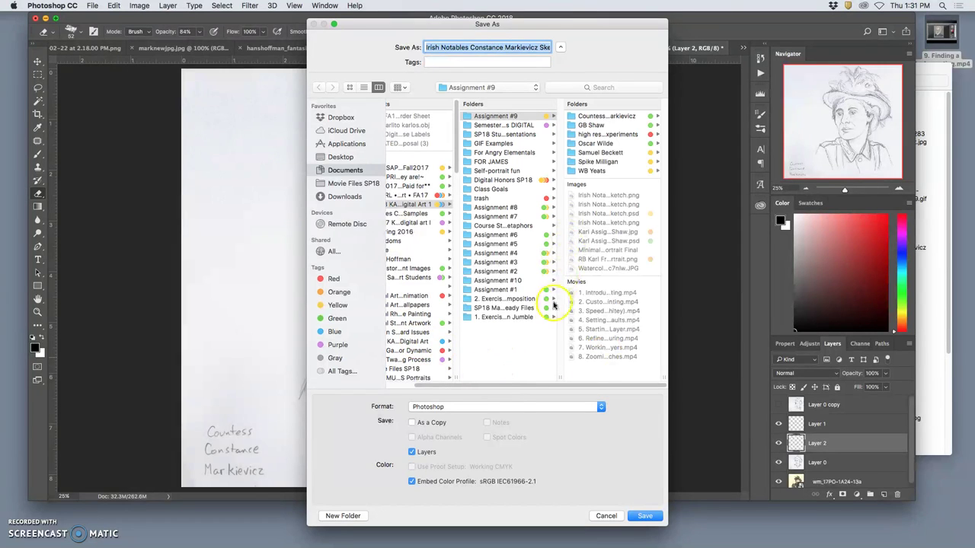
pyautogui.click(644, 515)
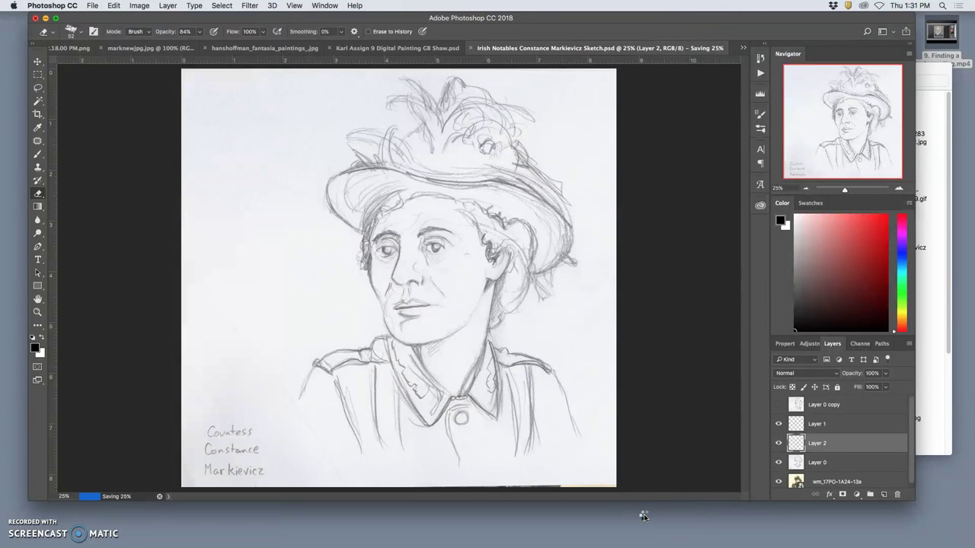
pyautogui.click(146, 7)
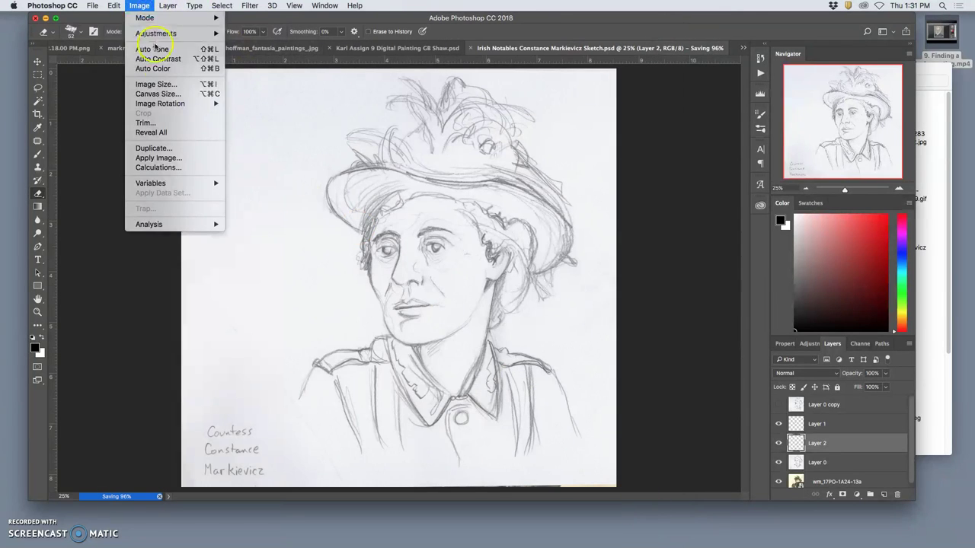
pyautogui.click(158, 85)
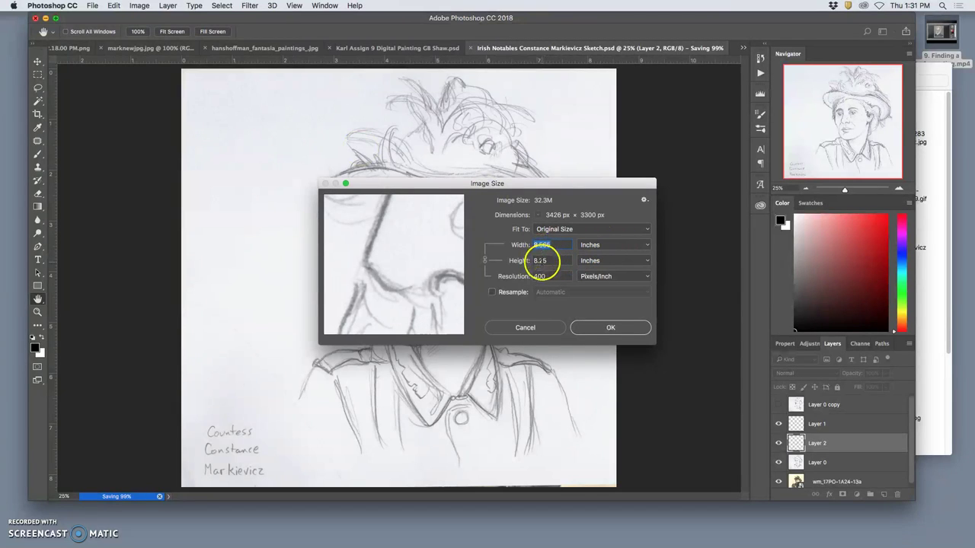
pyautogui.click(548, 328)
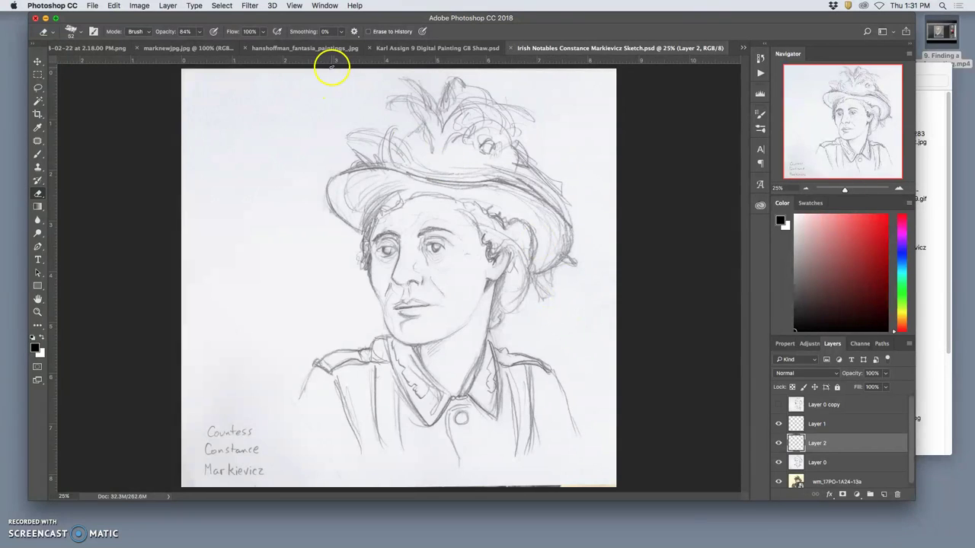
pyautogui.click(387, 48)
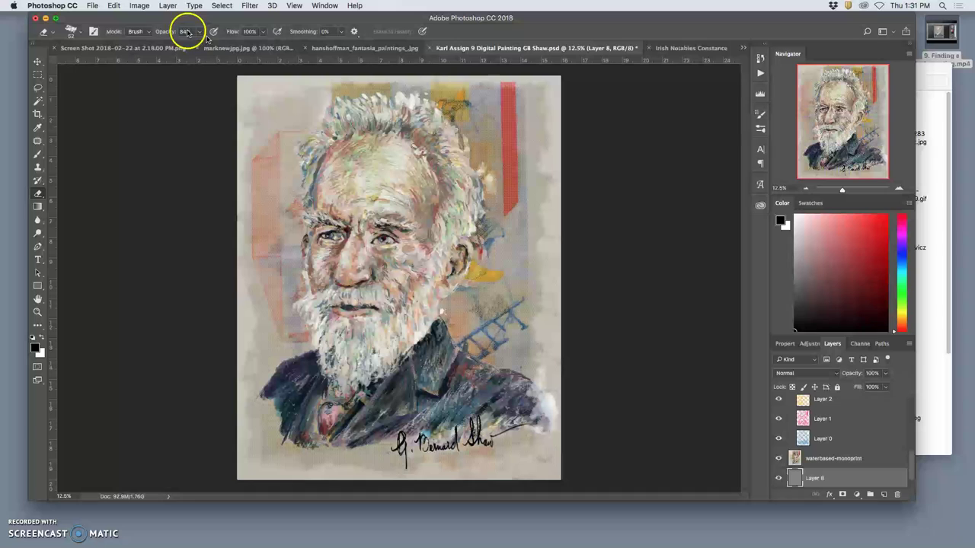
pyautogui.click(139, 6)
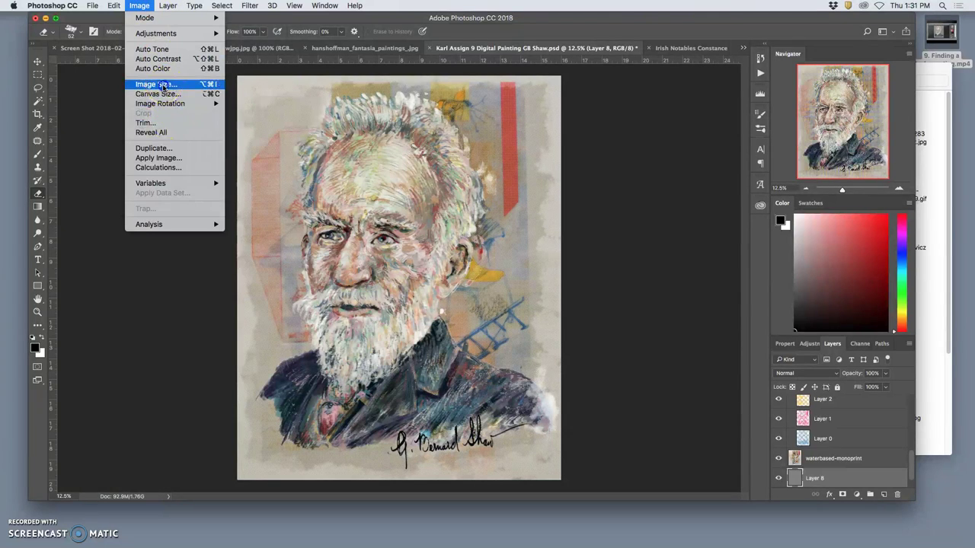
pyautogui.click(163, 86)
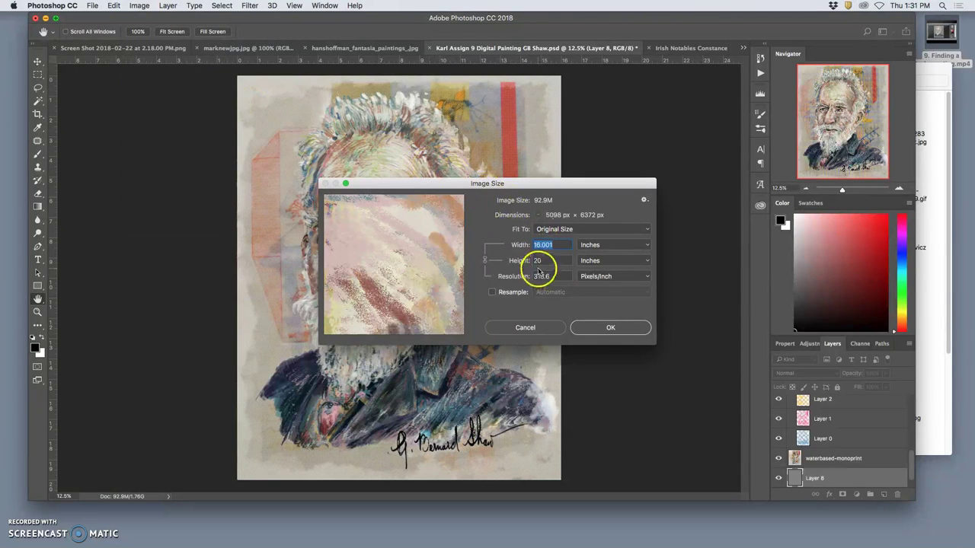
pyautogui.click(601, 329)
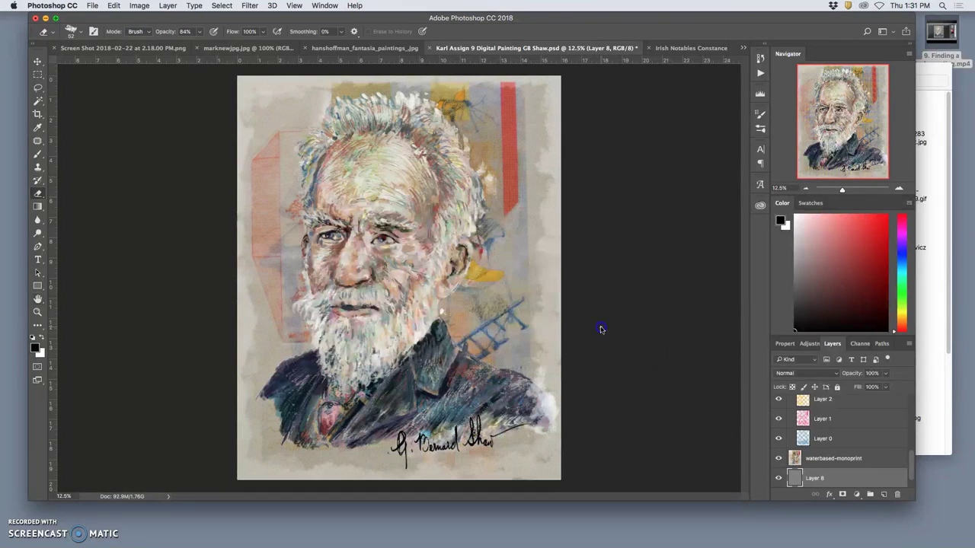
pyautogui.click(670, 49)
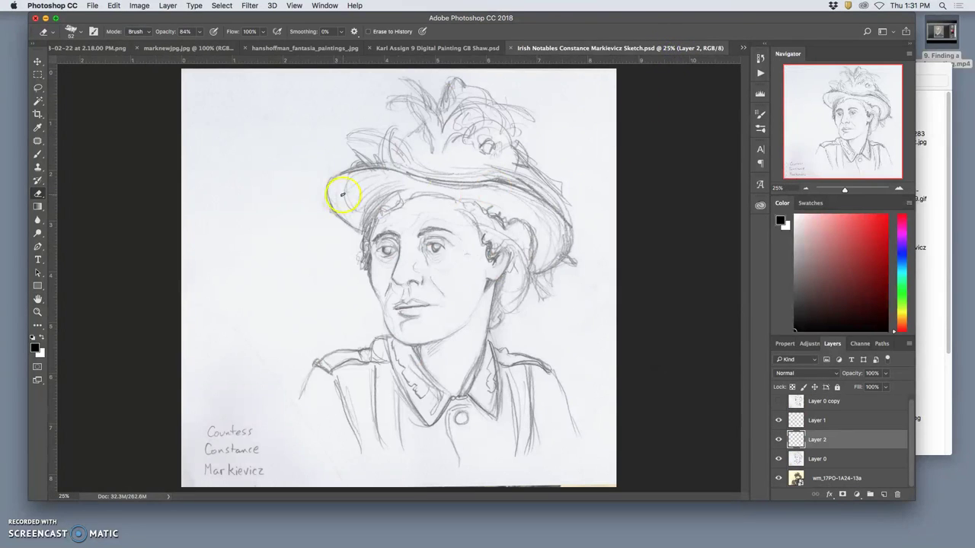
# Trim the left and right sides of the crop box around the sketch.
pyautogui.click(38, 114)
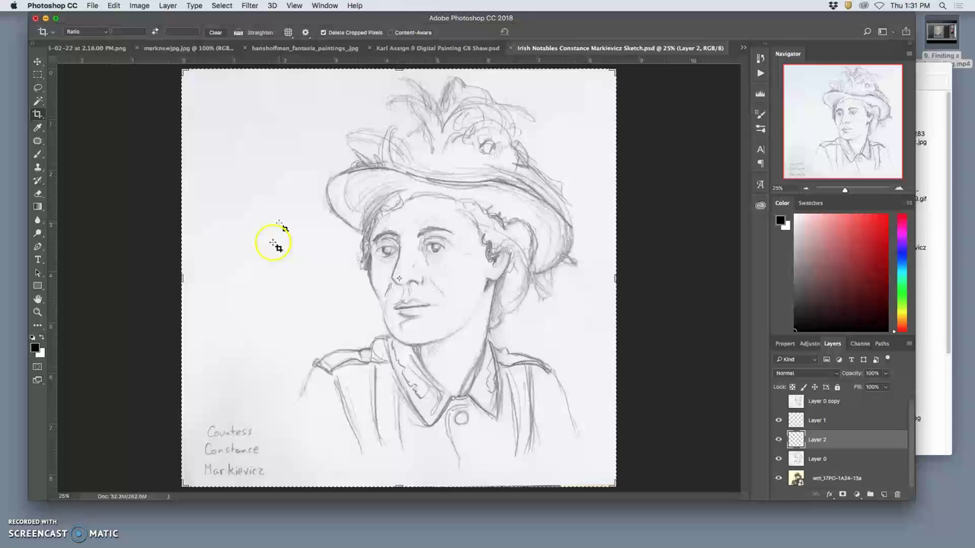
pyautogui.moveTo(183, 279); pyautogui.dragTo(227, 278)
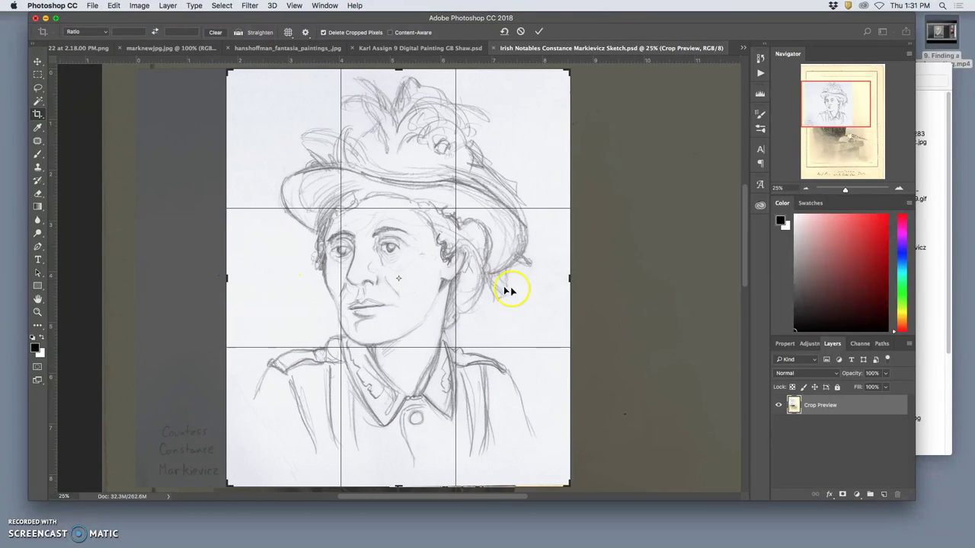
pyautogui.moveTo(564, 278); pyautogui.dragTo(563, 277)
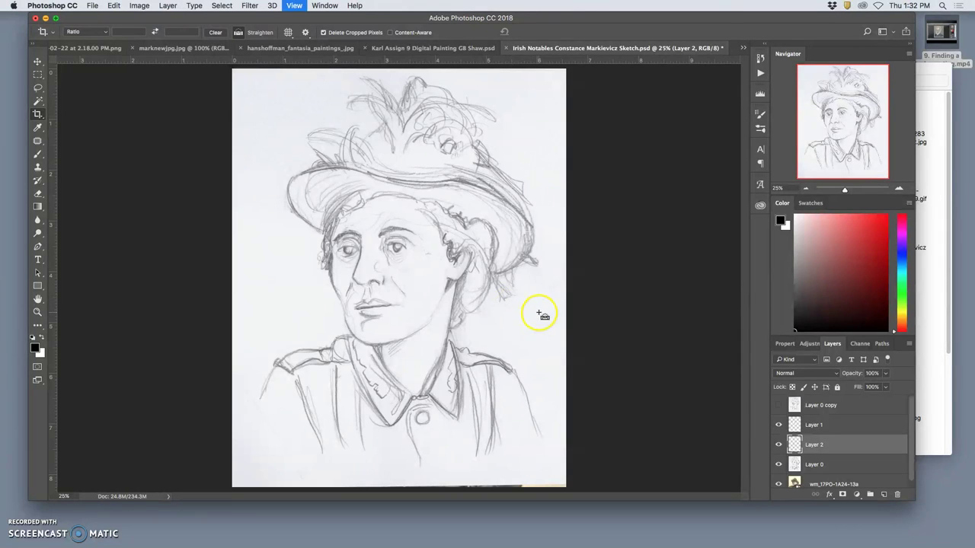
pyautogui.press('super+minus')
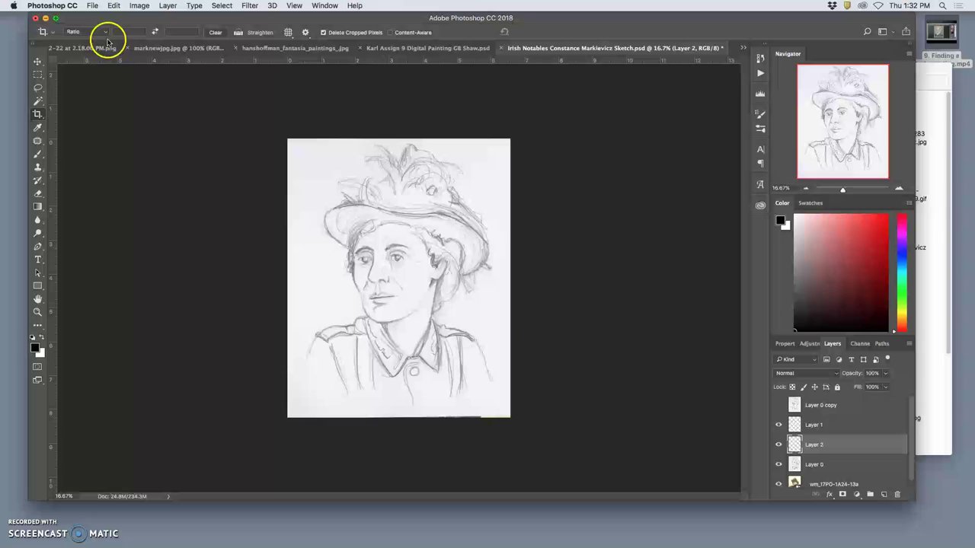
# Set the crop ratio to 16:20, reposition the sketch within it, and apply the crop.
pyautogui.click(137, 31)
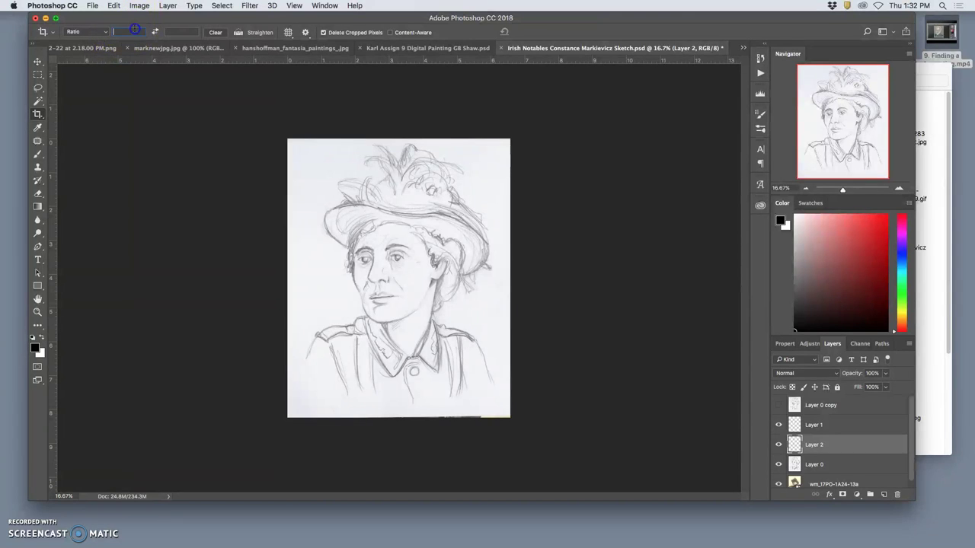
pyautogui.write('16')
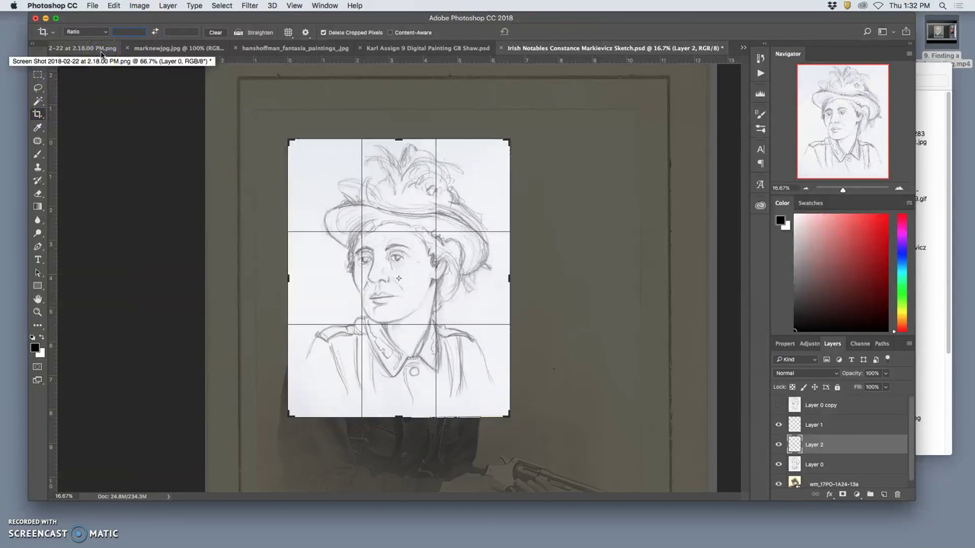
pyautogui.click(174, 32)
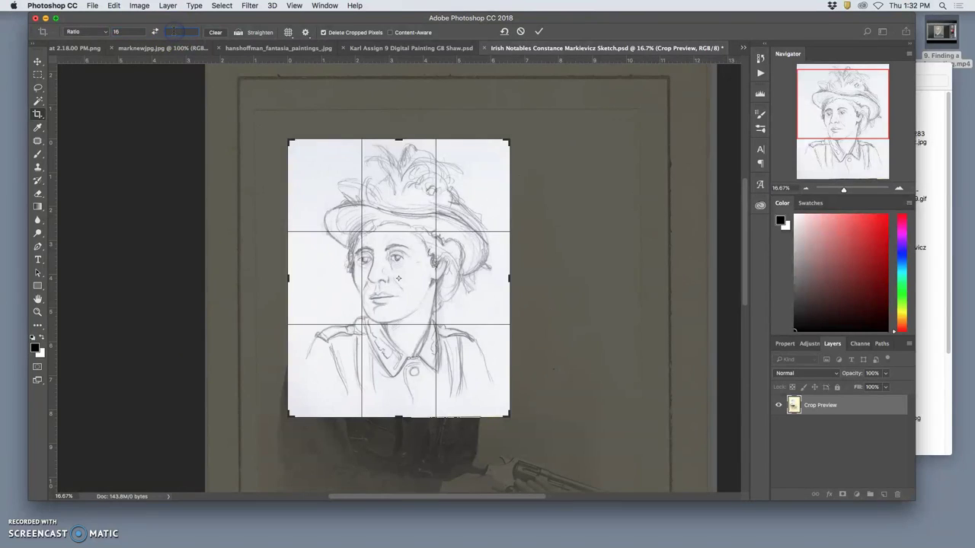
pyautogui.write('20')
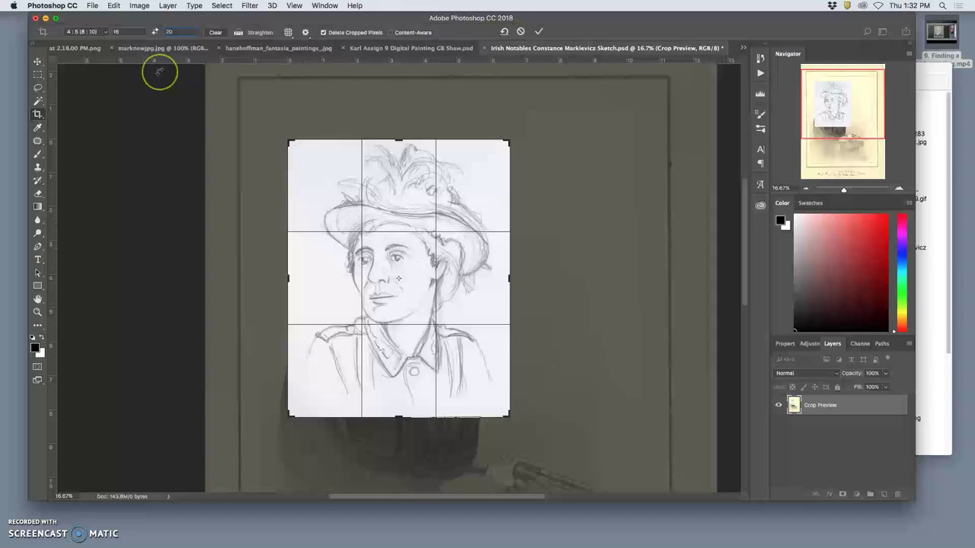
pyautogui.click(339, 184)
pyautogui.click(400, 201)
pyautogui.click(395, 147)
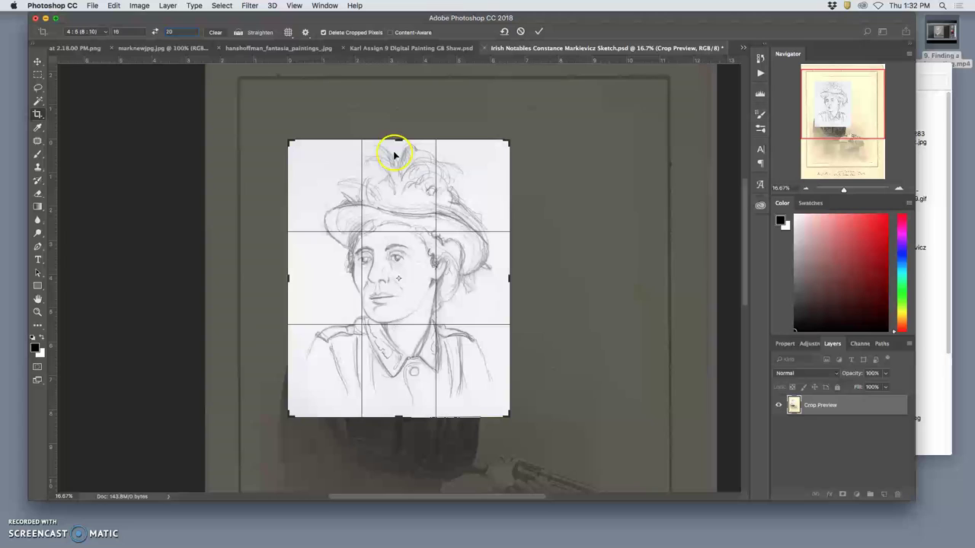
pyautogui.click(396, 160)
pyautogui.press('super+z')
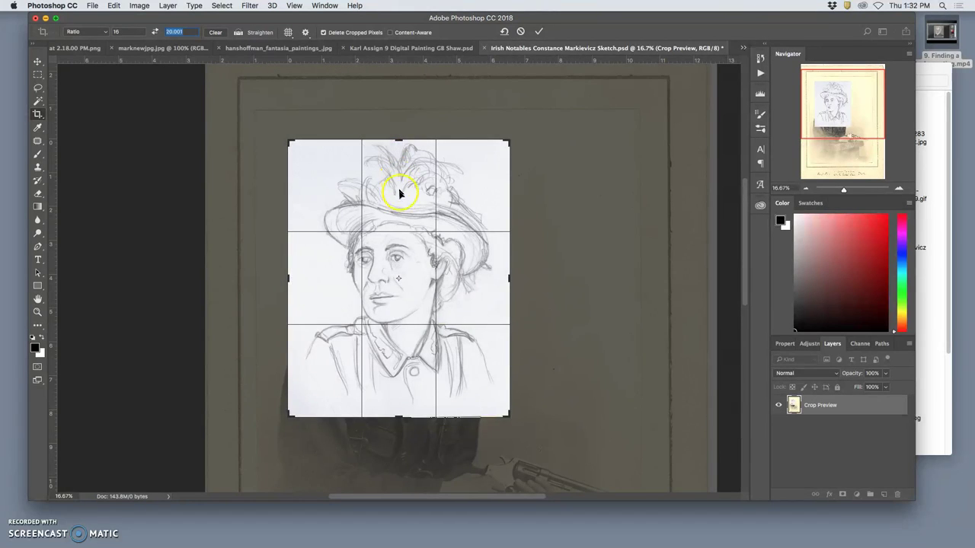
pyautogui.moveTo(399, 193); pyautogui.dragTo(400, 201)
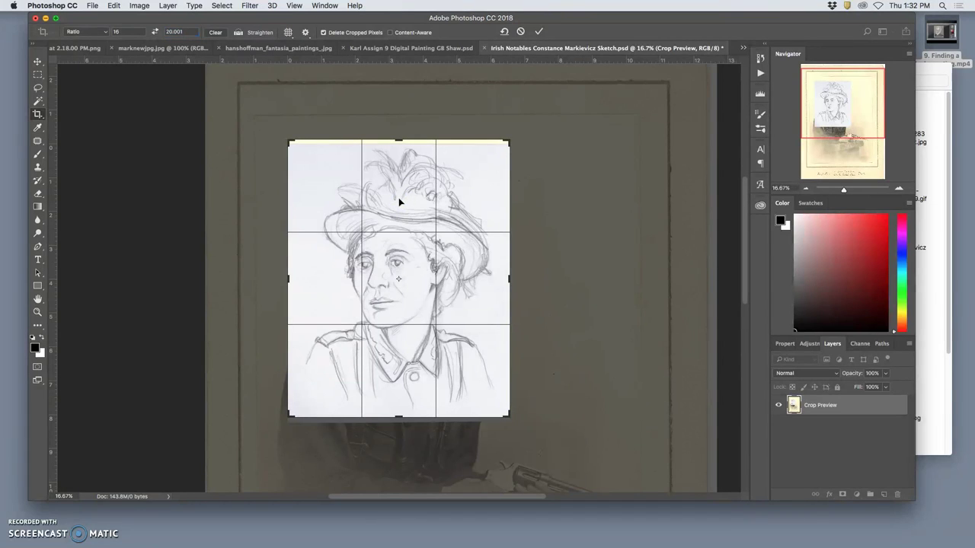
pyautogui.press('Return')
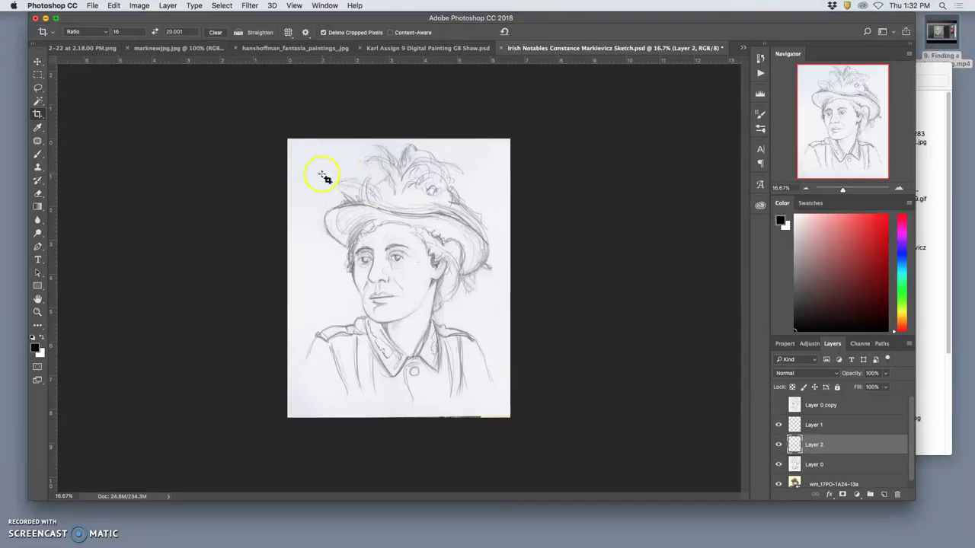
# Draw a new crop area over the sketch and apply it.
pyautogui.moveTo(274, 152)
pyautogui.mouseDown()
pyautogui.moveTo(311, 163)
pyautogui.moveTo(563, 432)
pyautogui.mouseUp()
pyautogui.press('Return')
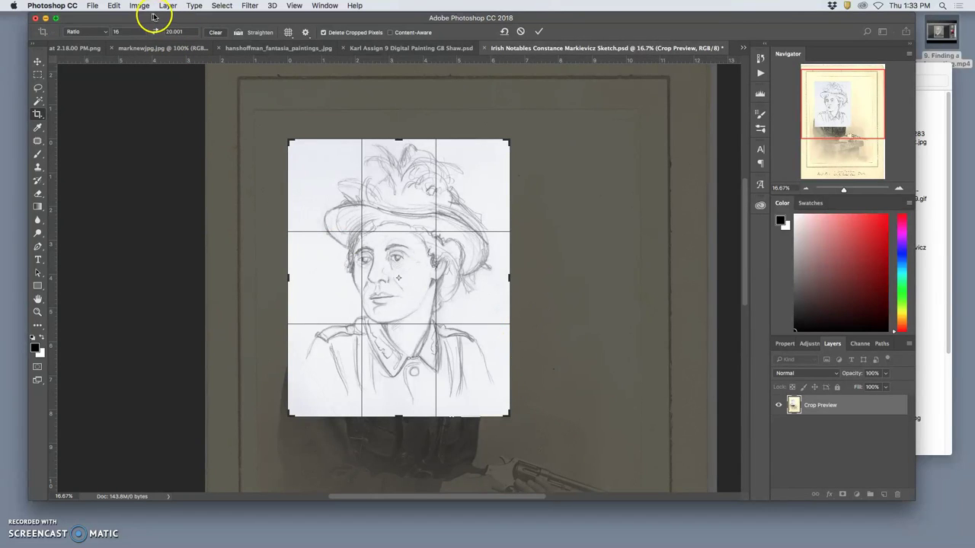
pyautogui.click(231, 102)
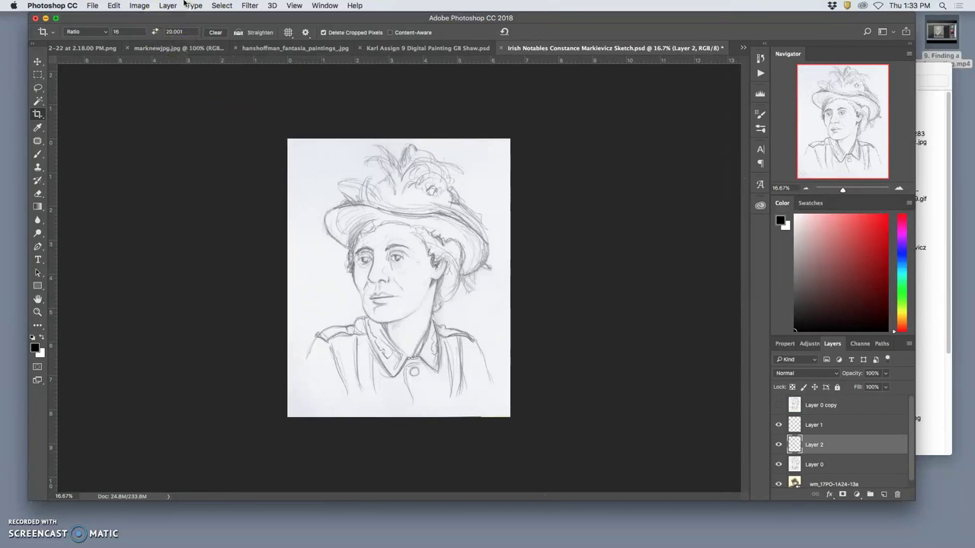
# Resample the image to 16 inches wide at 318 pixels/inch, giving 5088 × 6360 px.
pyautogui.click(140, 6)
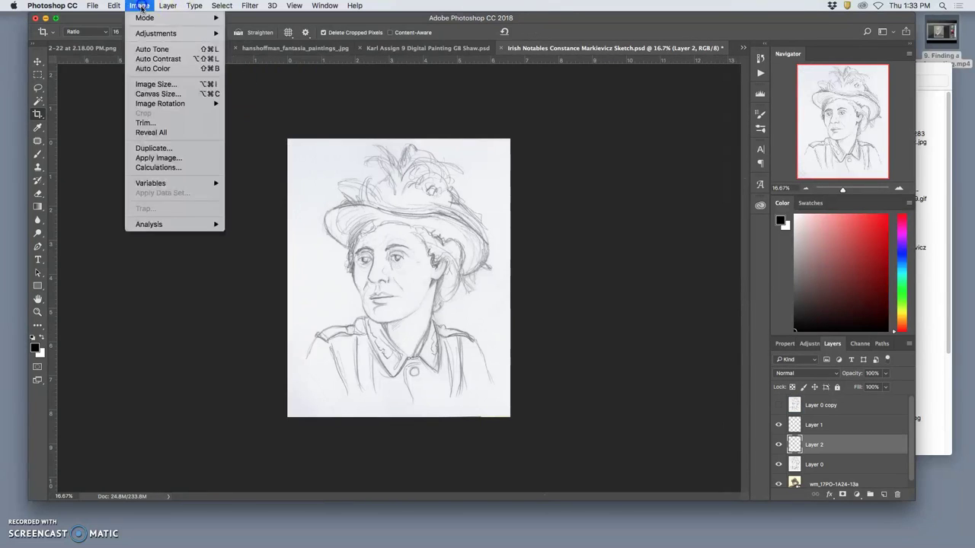
pyautogui.click(175, 85)
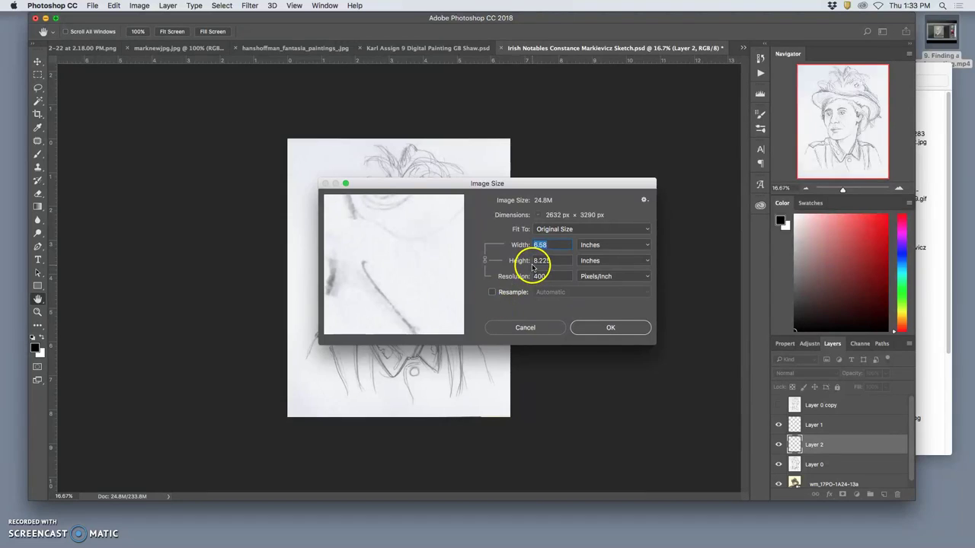
pyautogui.write('16')
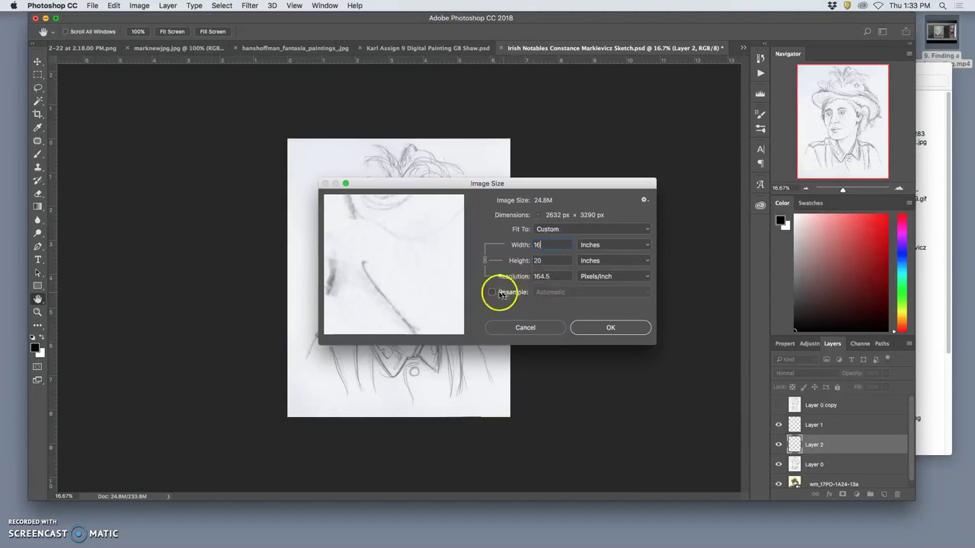
pyautogui.click(492, 292)
pyautogui.moveTo(551, 276); pyautogui.dragTo(529, 276)
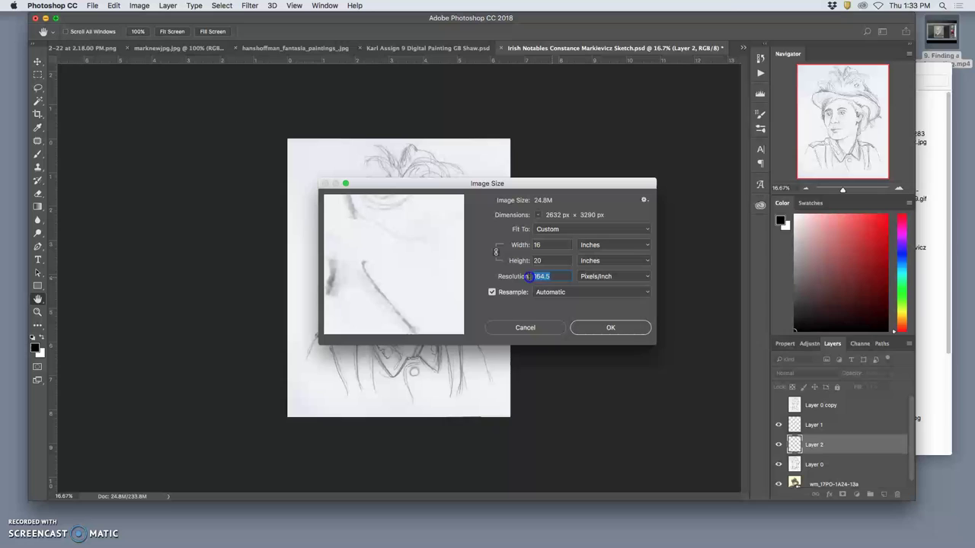
pyautogui.write('318')
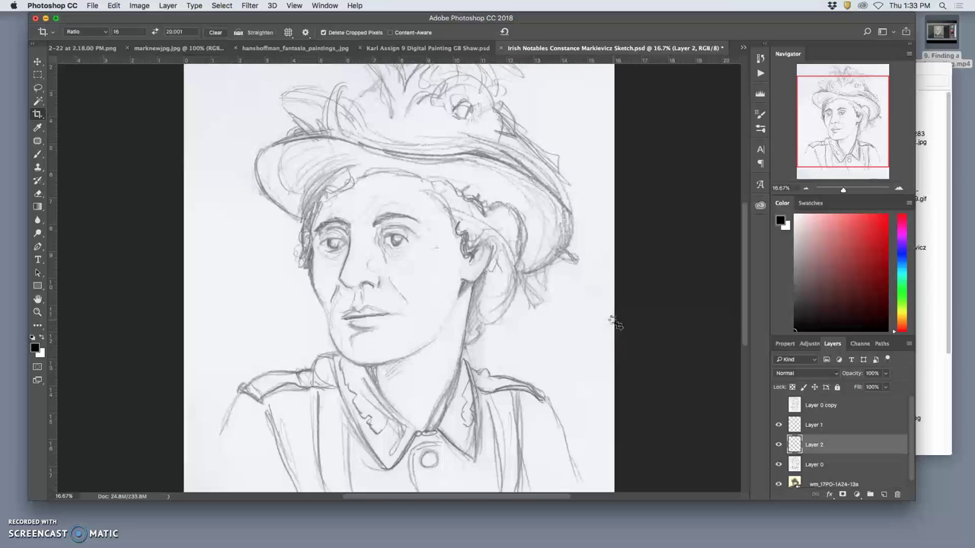
# Lasso a selection around the uneven strip along the sketch's bottom edge.
pyautogui.scroll(-6, 559, 323)
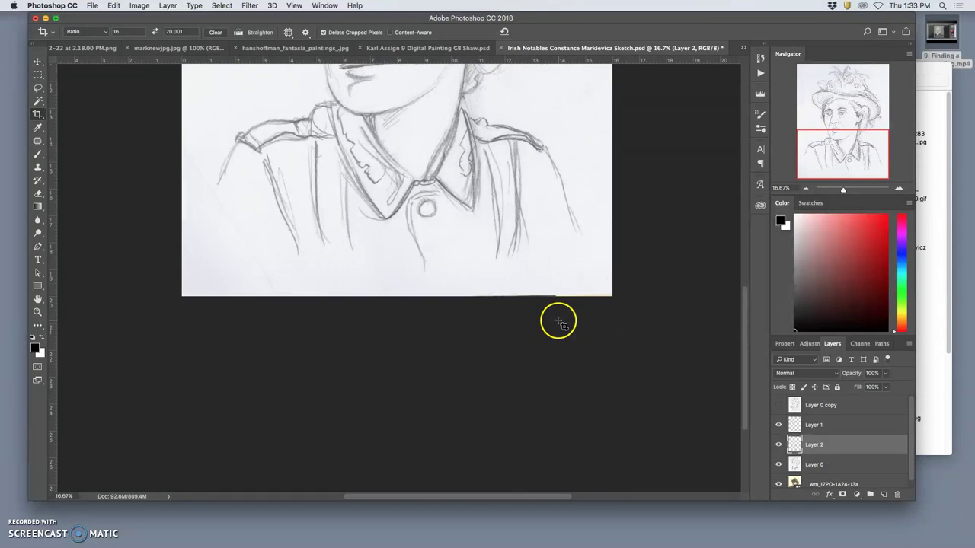
pyautogui.click(38, 87)
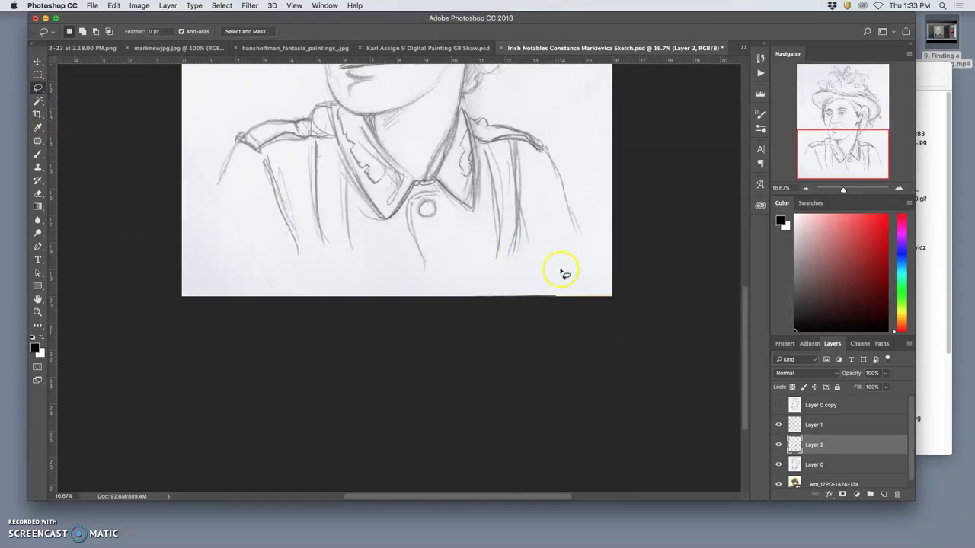
pyautogui.moveTo(554, 268); pyautogui.dragTo(444, 284)
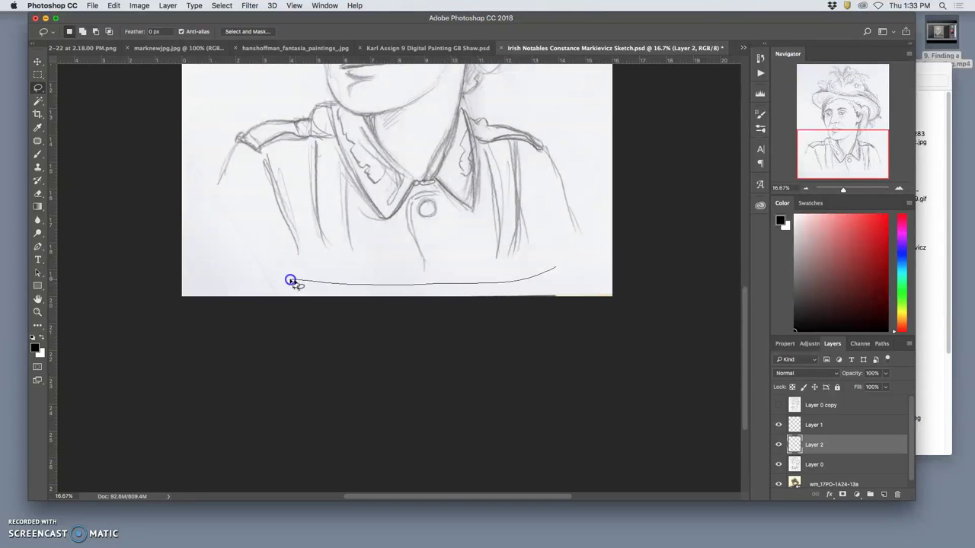
pyautogui.moveTo(290, 281); pyautogui.dragTo(609, 278)
pyautogui.click(596, 282)
pyautogui.moveTo(449, 286); pyautogui.dragTo(210, 286)
pyautogui.moveTo(162, 323); pyautogui.dragTo(228, 335)
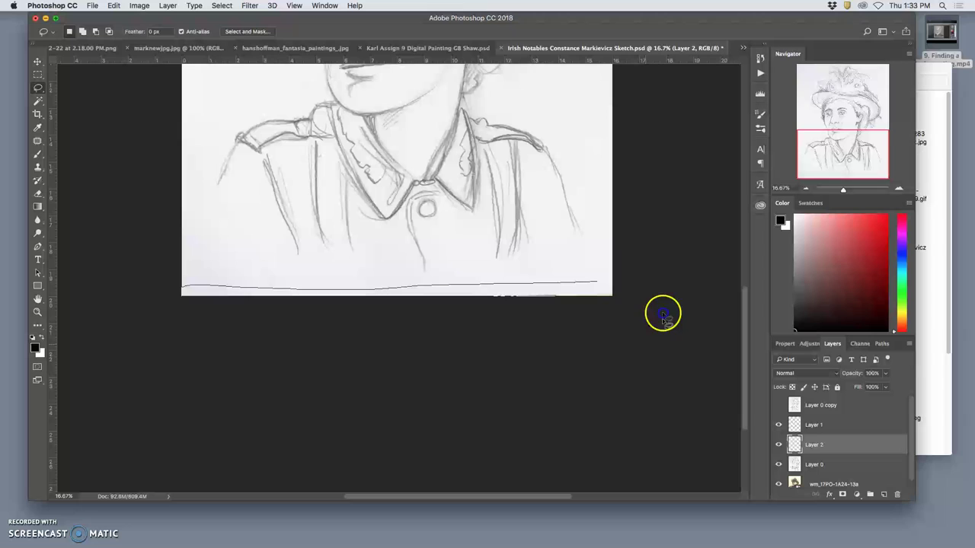
pyautogui.click(610, 281)
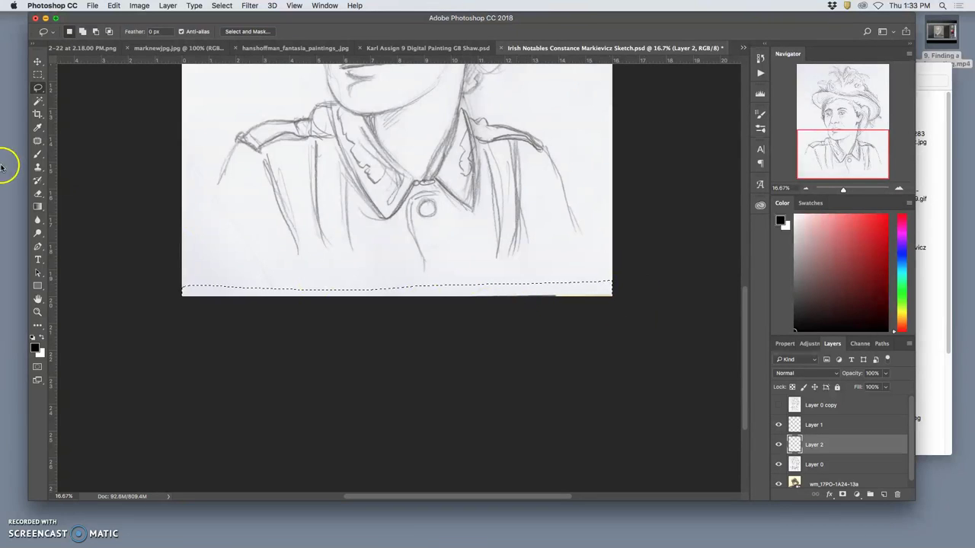
# Patch the bottom strip on Layer 0 copy with paper from above, then stamp visible into Layer 3.
pyautogui.click(38, 141)
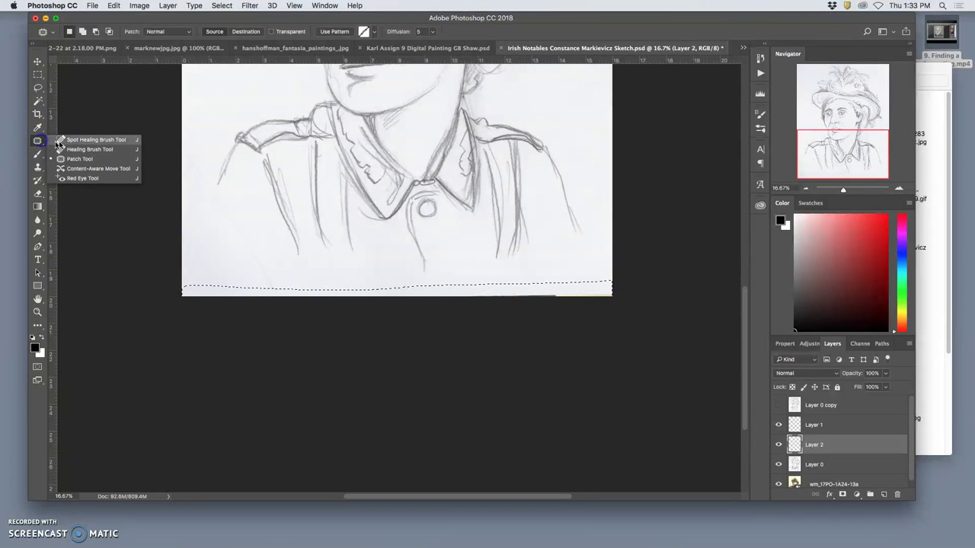
pyautogui.click(82, 158)
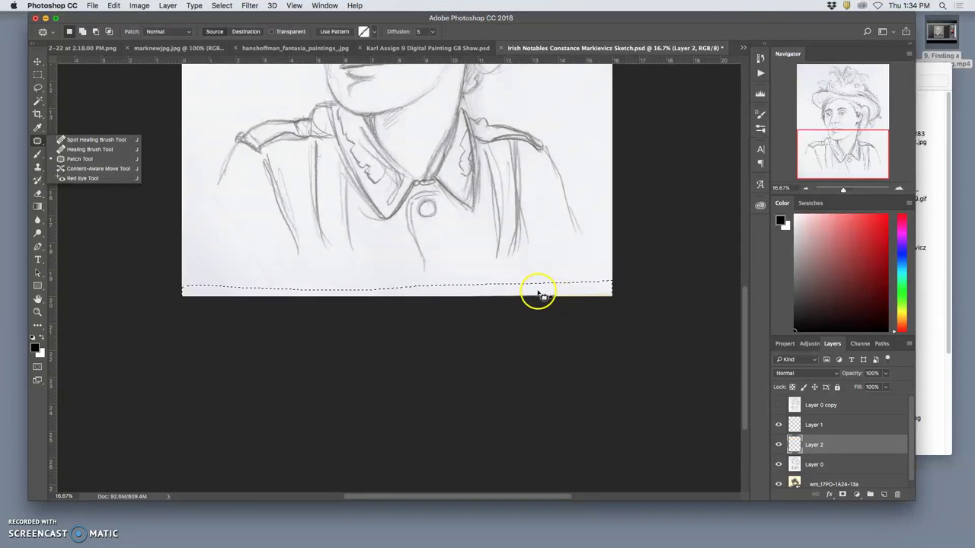
pyautogui.moveTo(537, 293); pyautogui.dragTo(538, 289)
pyautogui.click(561, 190)
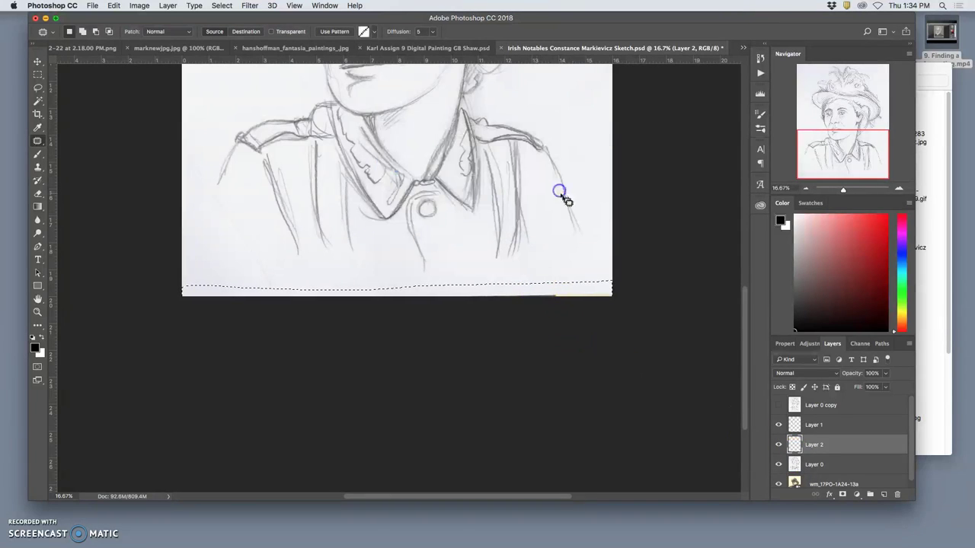
pyautogui.click(779, 406)
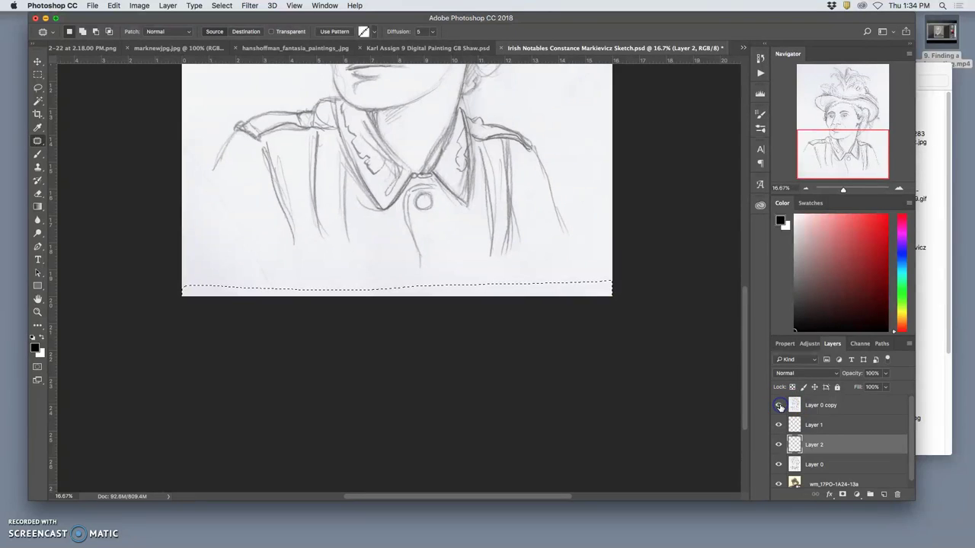
pyautogui.click(845, 408)
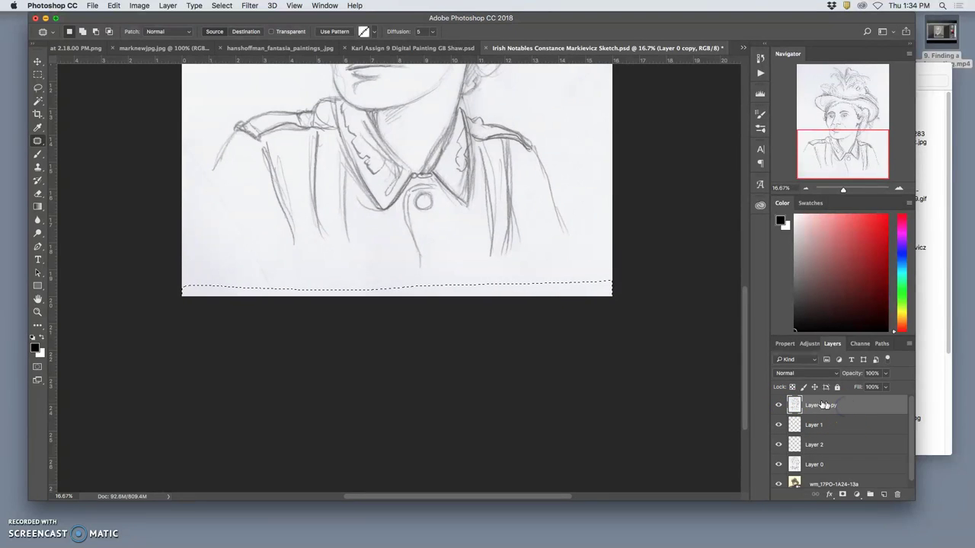
pyautogui.click(620, 324)
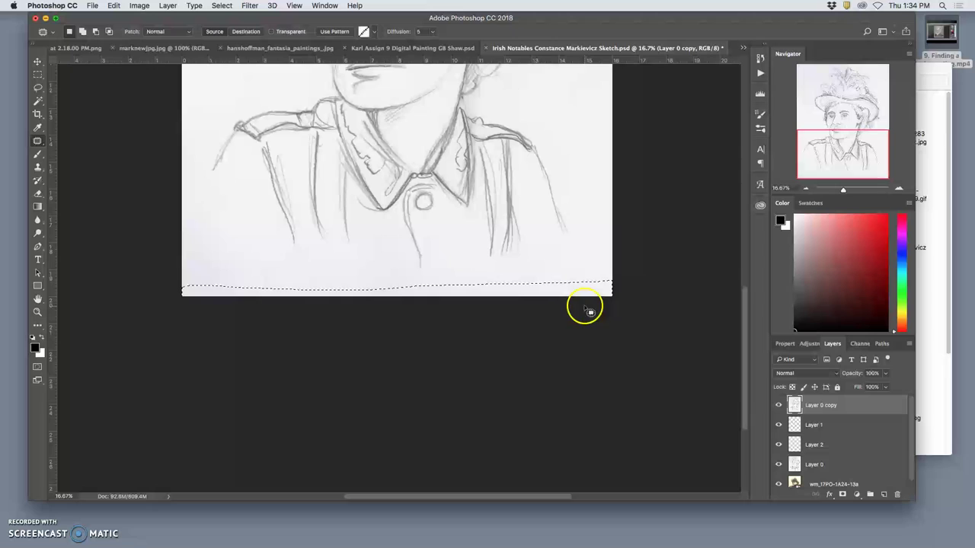
pyautogui.moveTo(564, 292); pyautogui.dragTo(563, 280)
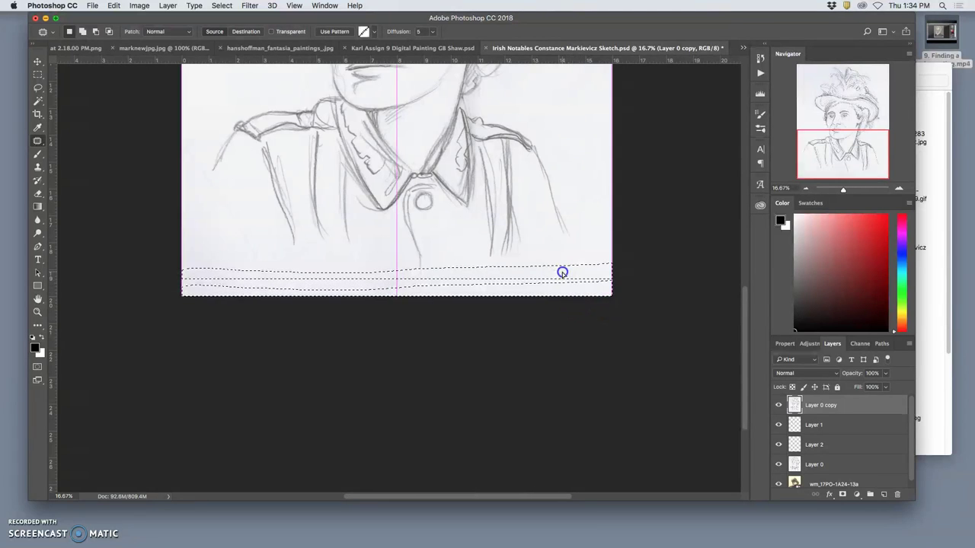
pyautogui.moveTo(561, 273); pyautogui.dragTo(565, 277)
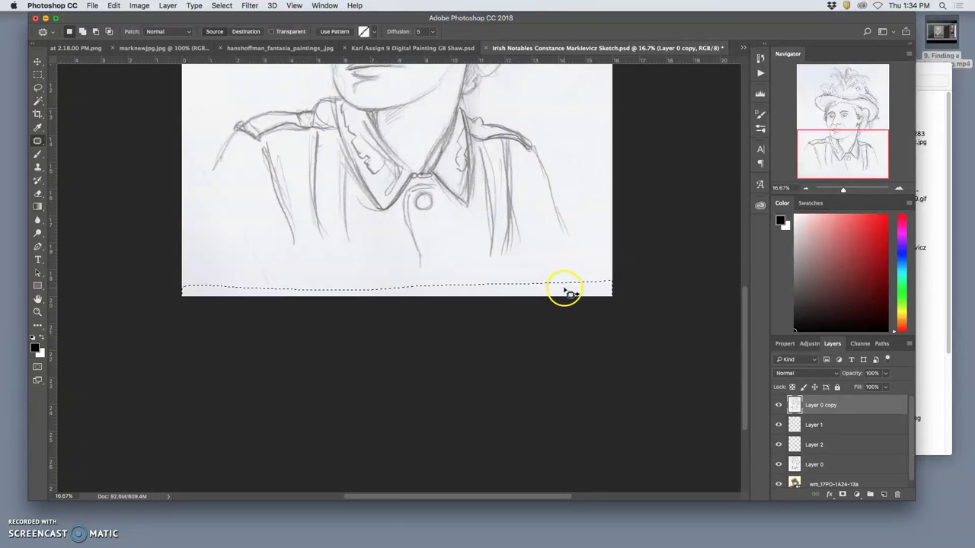
pyautogui.press('super+j')
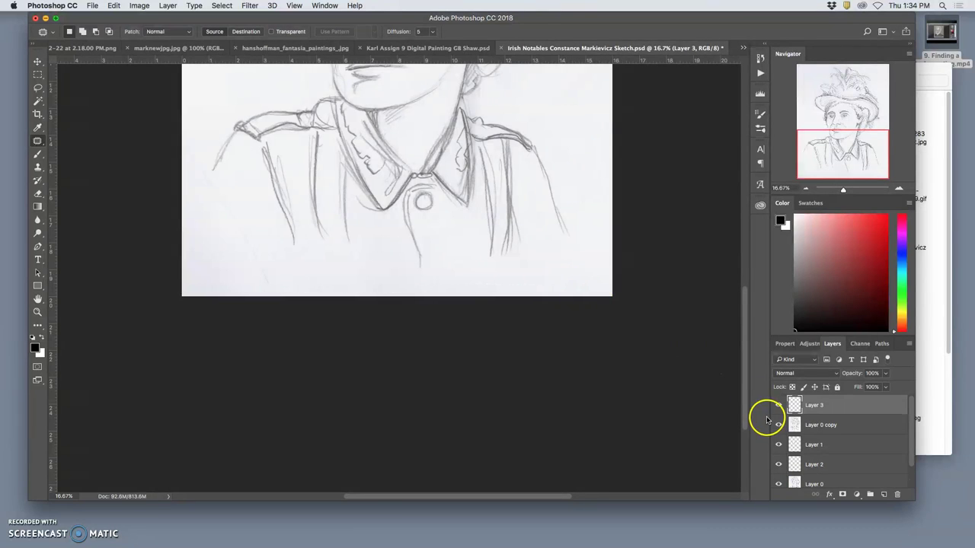
# Hide Layer 0 copy and merge Layer 3 through Layer 0 into one sketch layer.
pyautogui.click(778, 427)
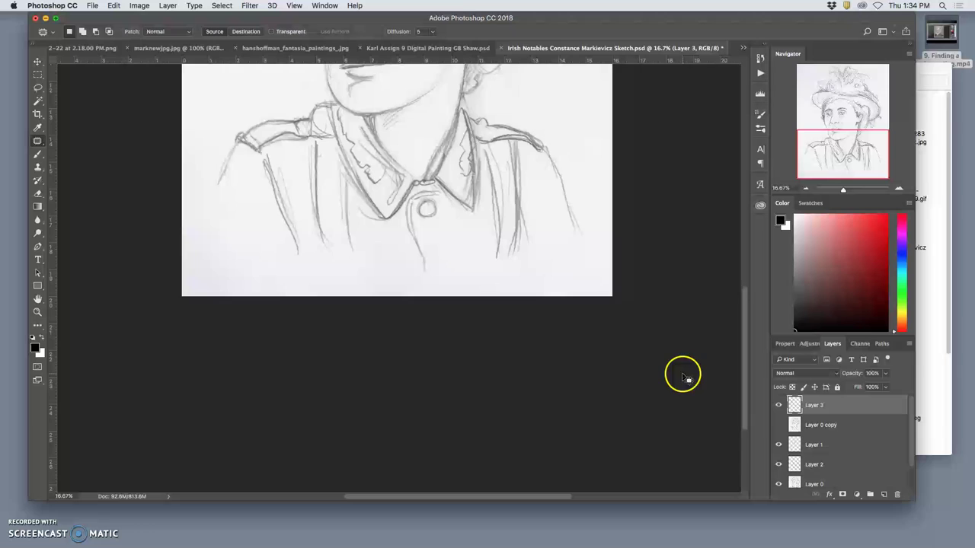
pyautogui.press('super+minus')
pyautogui.press('super+minus')
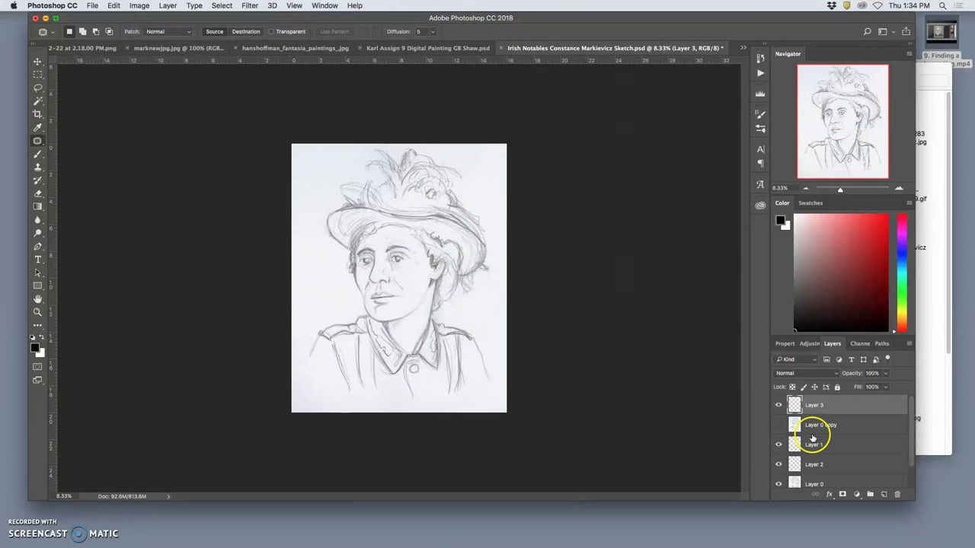
pyautogui.keyDown('shift'); pyautogui.click(814, 477); pyautogui.keyUp('shift')
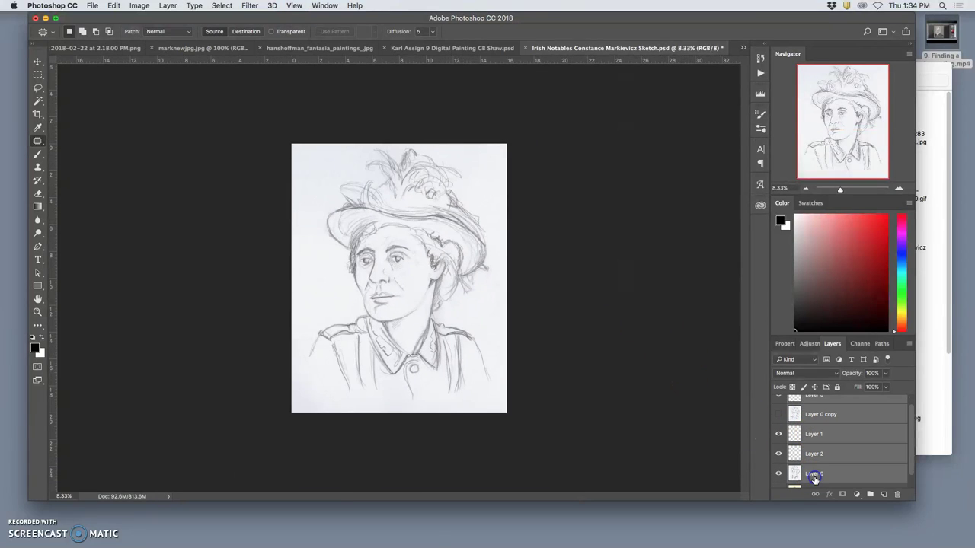
pyautogui.press('super+e')
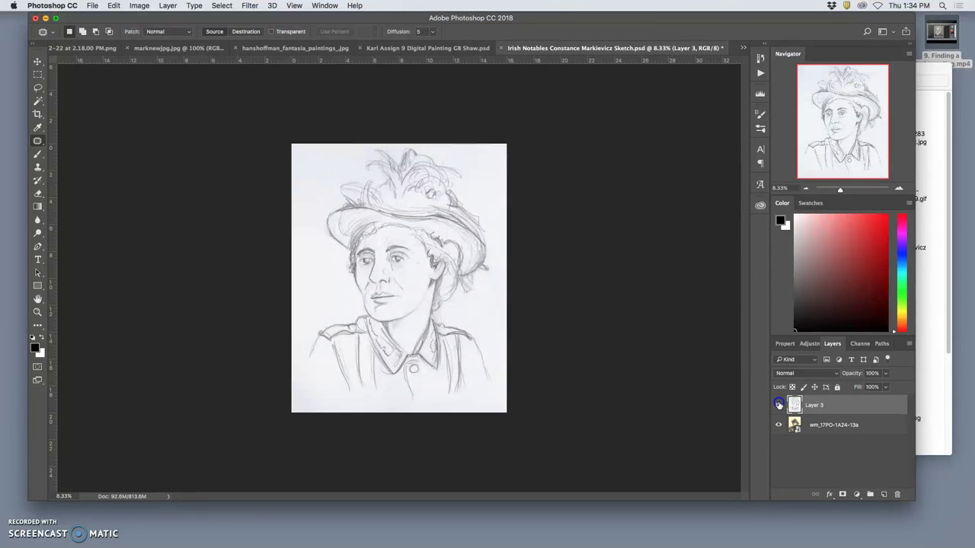
# Toggle the merged sketch's visibility repeatedly to compare it with the wm_17PO-1A24-13a photo.
pyautogui.click(778, 405)
pyautogui.click(778, 406)
pyautogui.click(778, 405)
pyautogui.click(778, 405)
pyautogui.click(779, 405)
pyautogui.click(811, 425)
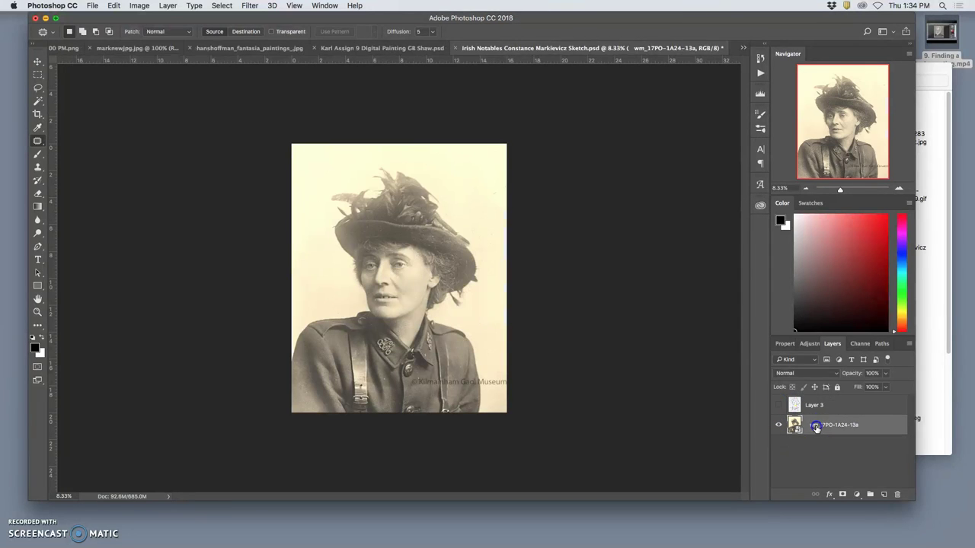
pyautogui.click(780, 406)
pyautogui.click(780, 406)
pyautogui.click(780, 406)
pyautogui.click(780, 405)
pyautogui.click(780, 406)
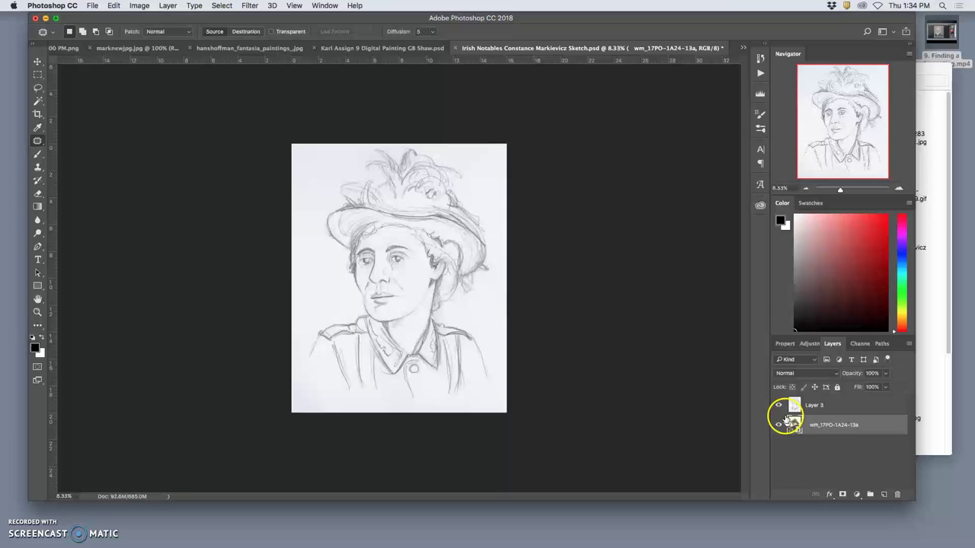
# Open wm_17PO-1A24-13a.jpg from the Countess Constance Markievicz folder and drag it into the sketch document.
pyautogui.click(925, 349)
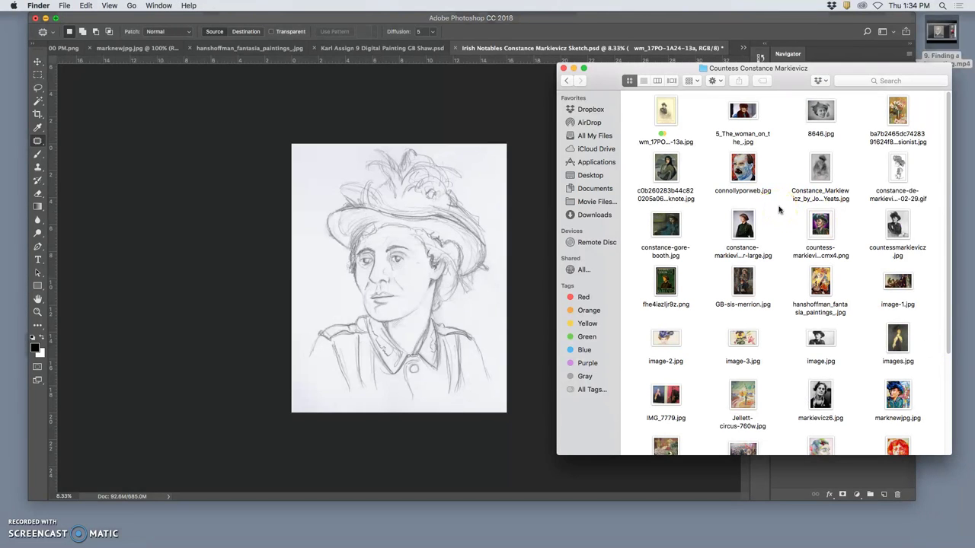
pyautogui.rightClick(672, 113)
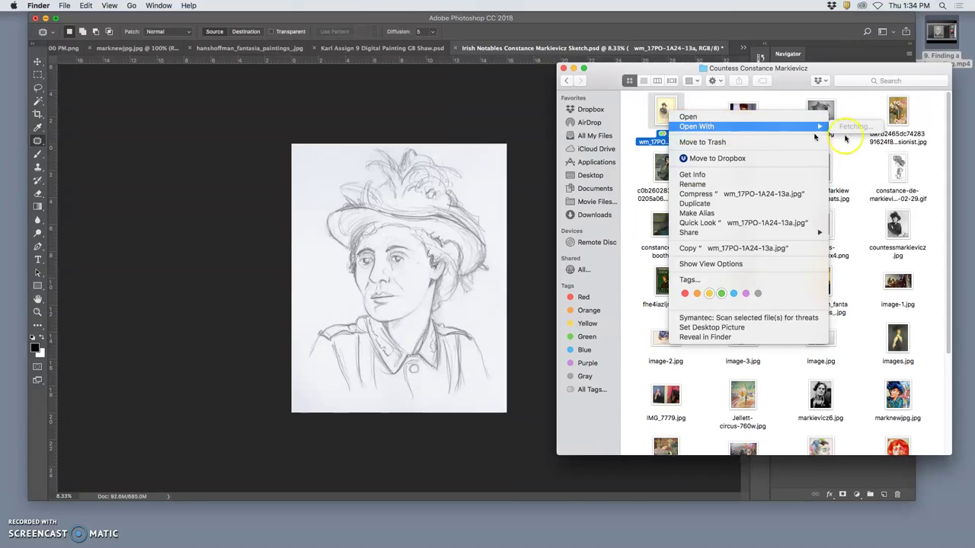
pyautogui.moveTo(807, 126)
pyautogui.click(891, 175)
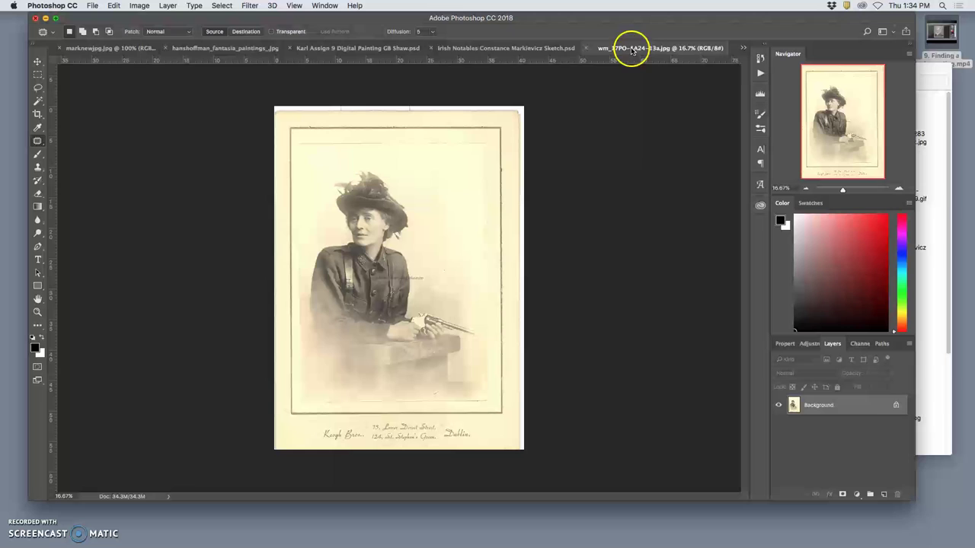
pyautogui.moveTo(630, 50)
pyautogui.mouseDown()
pyautogui.moveTo(107, 48)
pyautogui.moveTo(131, 70)
pyautogui.moveTo(104, 48)
pyautogui.moveTo(65, 48)
pyautogui.moveTo(293, 51)
pyautogui.mouseUp()
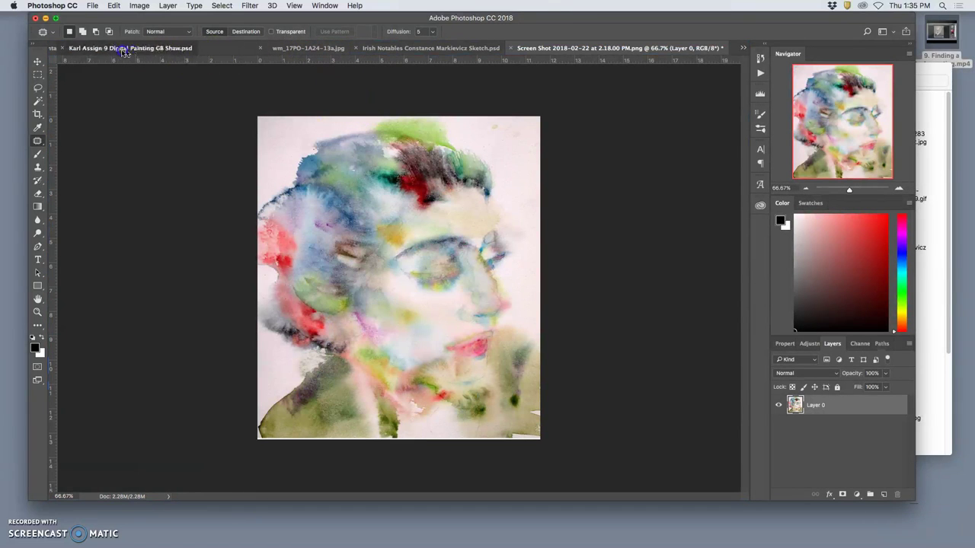
# Close Karl Assign without saving and reorder tabs so the Irish Notables sketch is first and active.
pyautogui.click(120, 48)
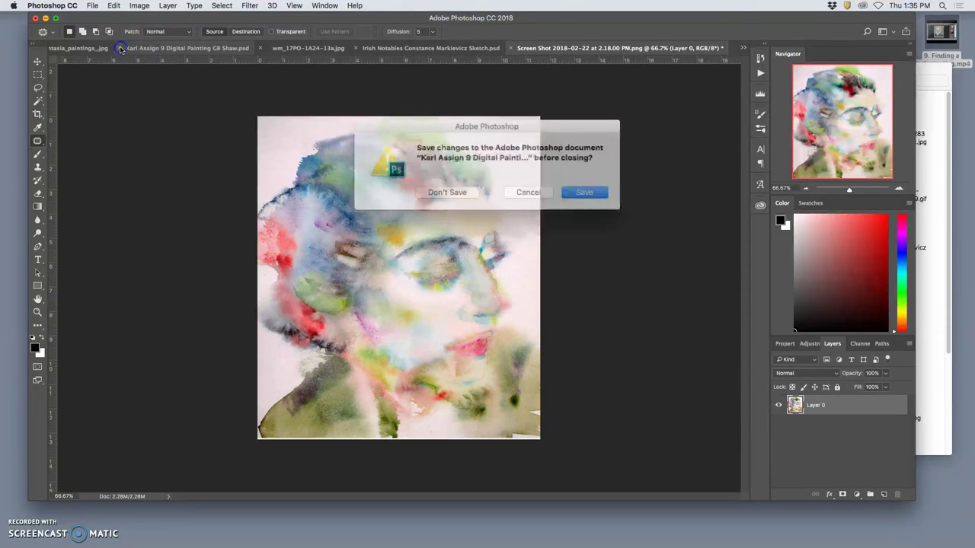
pyautogui.click(465, 189)
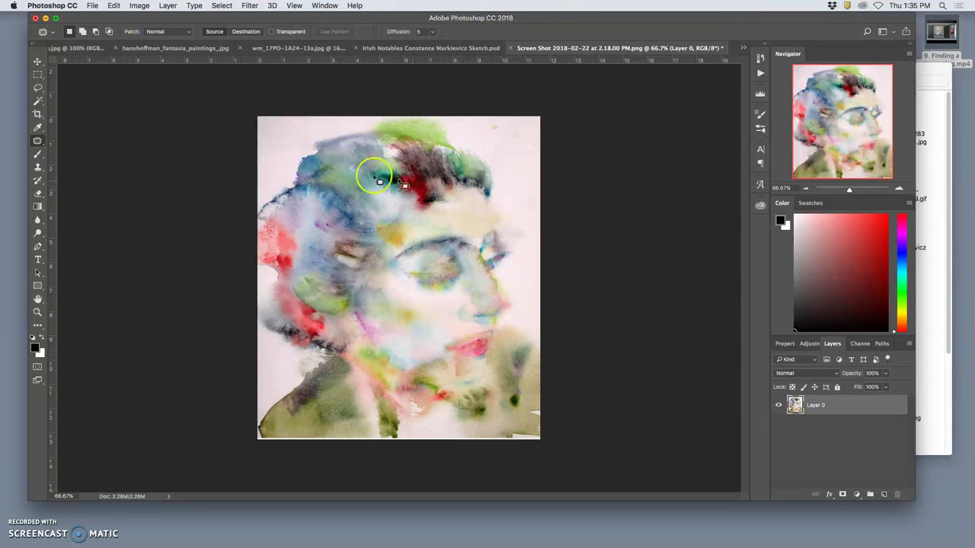
pyautogui.moveTo(82, 52); pyautogui.dragTo(320, 53)
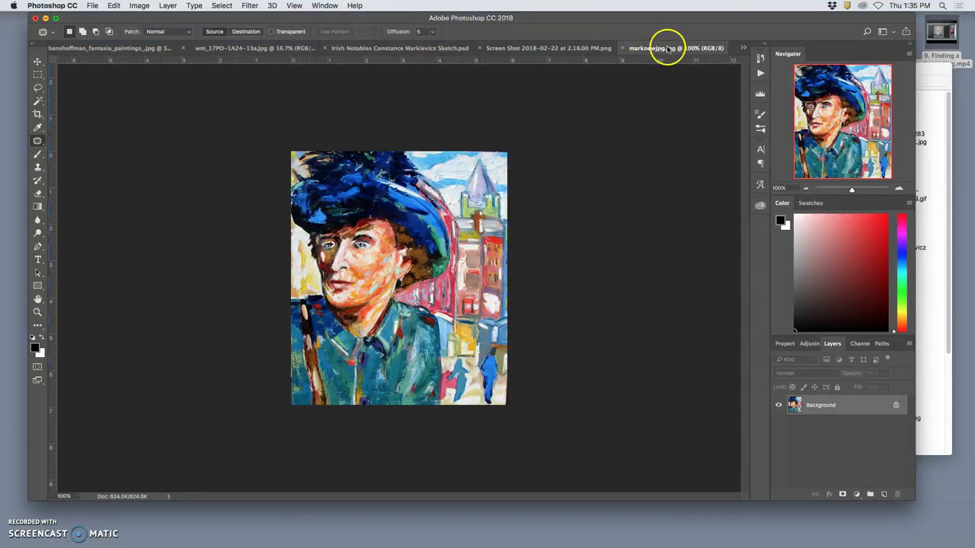
pyautogui.moveTo(457, 47); pyautogui.dragTo(140, 48)
pyautogui.click(309, 51)
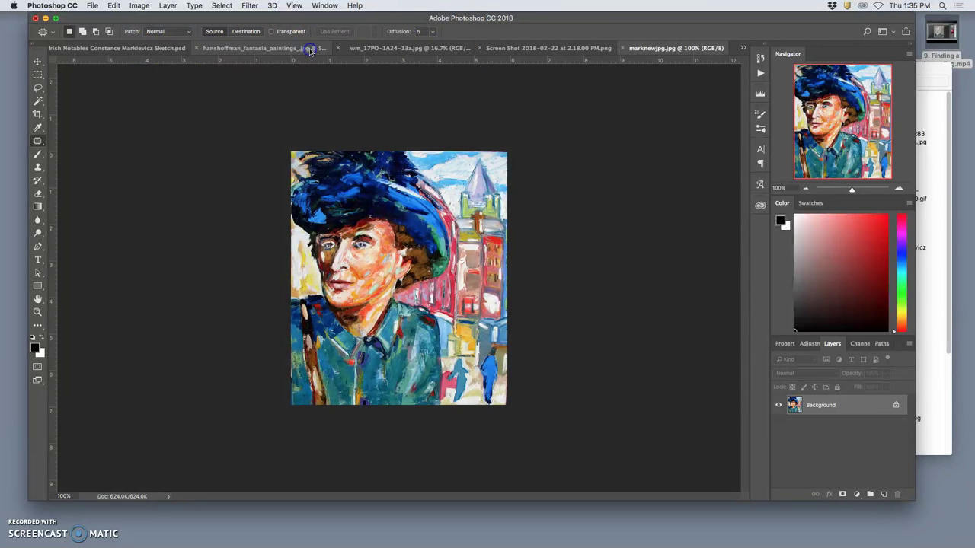
pyautogui.click(121, 48)
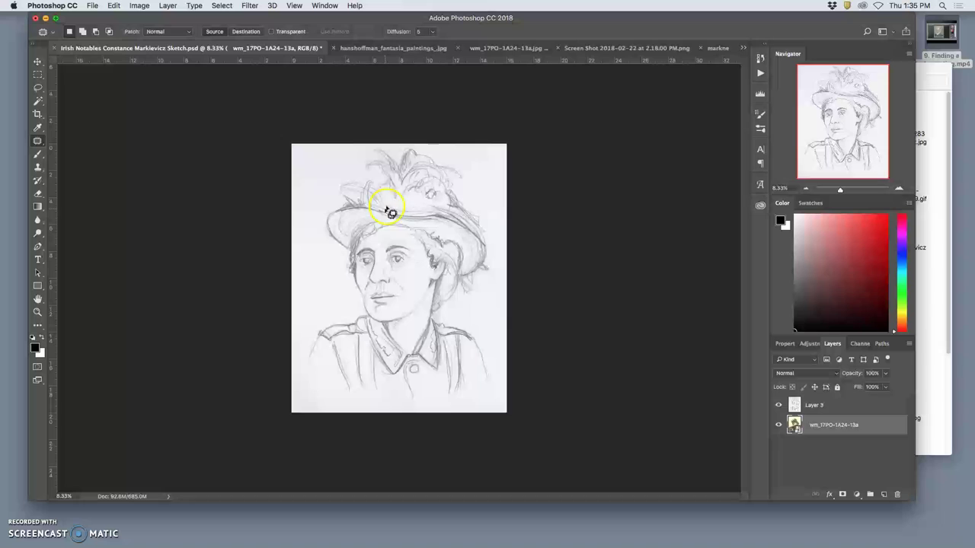
pyautogui.click(321, 6)
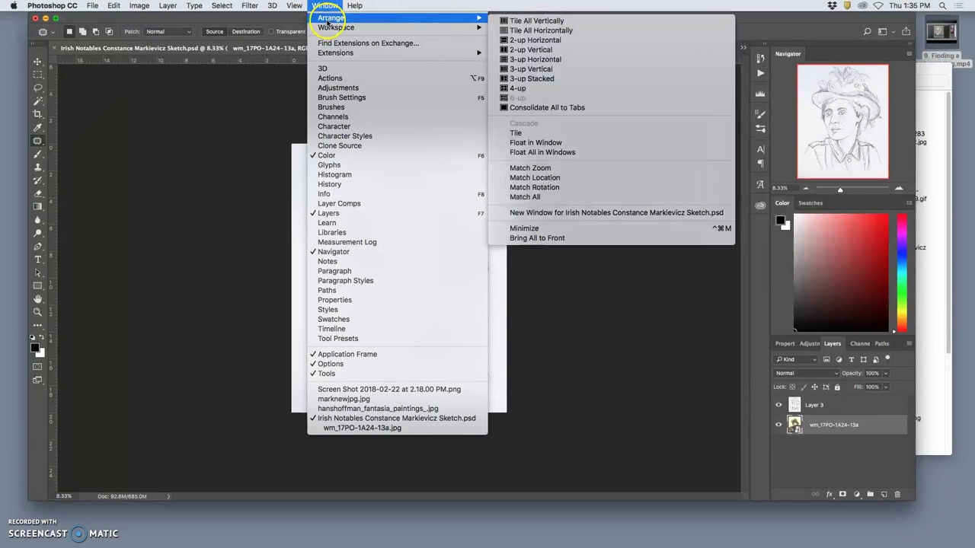
pyautogui.moveTo(464, 17)
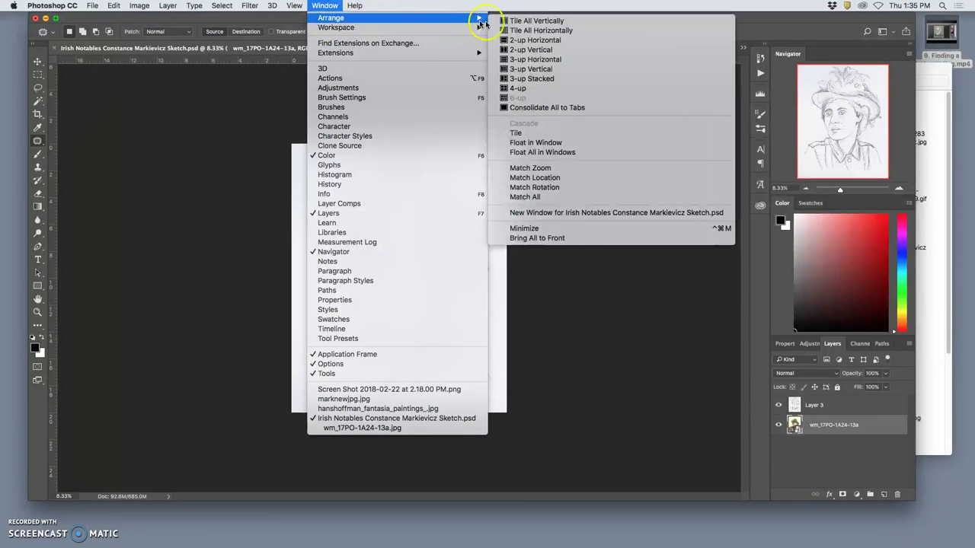
pyautogui.click(533, 82)
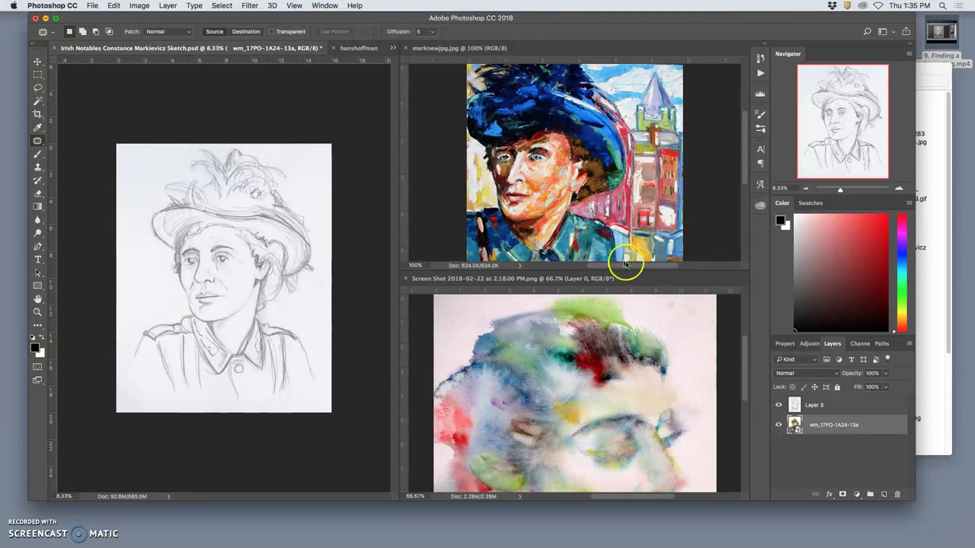
pyautogui.moveTo(623, 268); pyautogui.dragTo(640, 267)
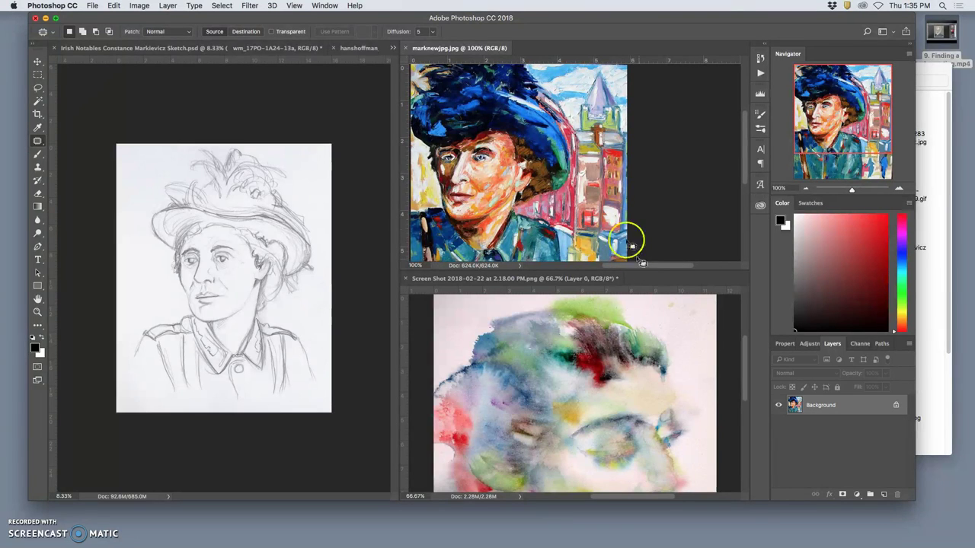
pyautogui.moveTo(358, 48)
pyautogui.mouseDown()
pyautogui.moveTo(444, 105)
pyautogui.moveTo(572, 83)
pyautogui.moveTo(572, 51)
pyautogui.mouseUp()
pyautogui.click(461, 48)
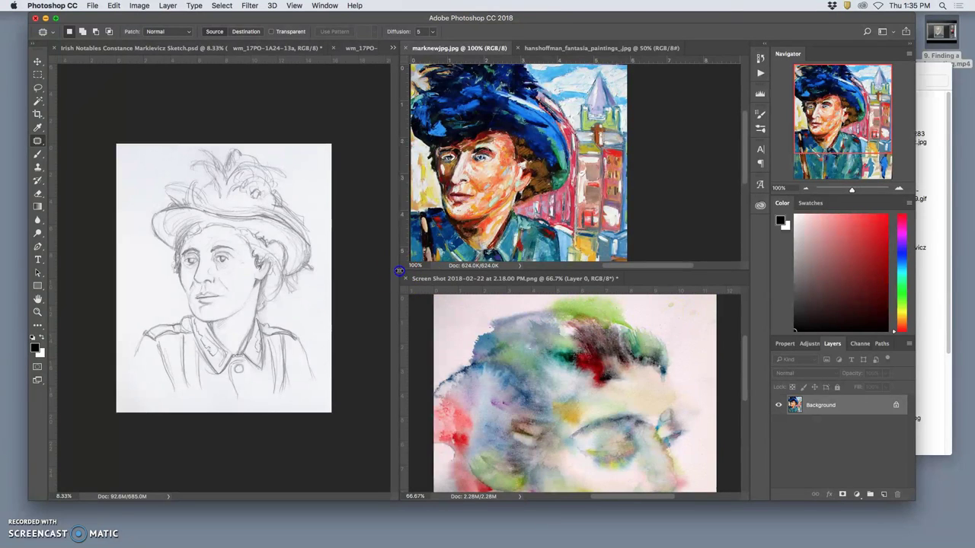
pyautogui.moveTo(399, 270); pyautogui.dragTo(579, 274)
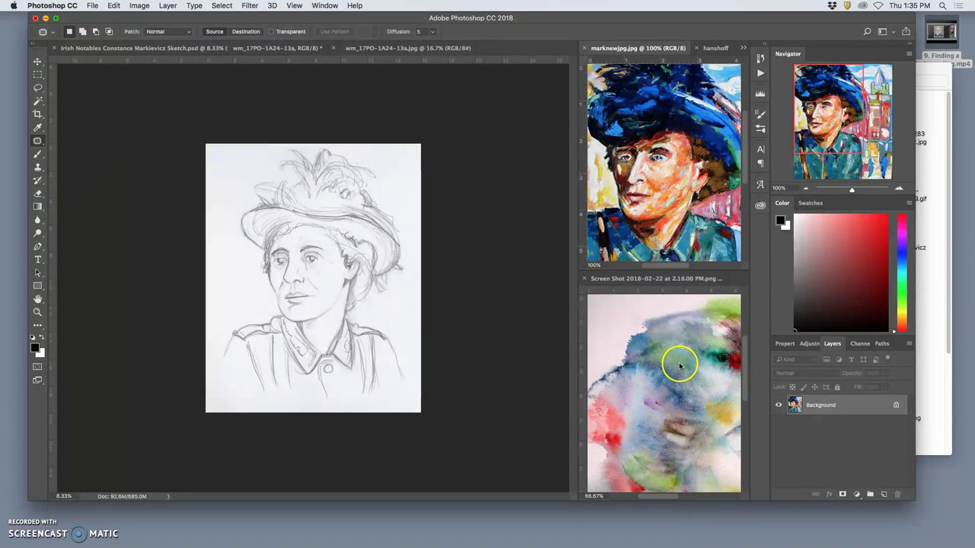
# Zoom the watercolor screenshot out to 33.33% so it fits its pane.
pyautogui.scroll(-5, 679, 366)
pyautogui.click(651, 279)
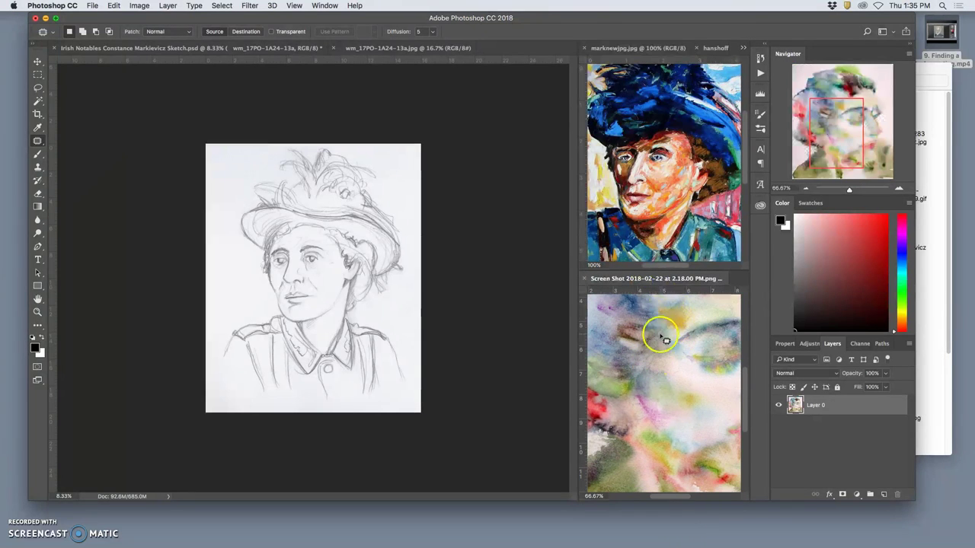
pyautogui.press('super+minus')
pyautogui.press('super+minus')
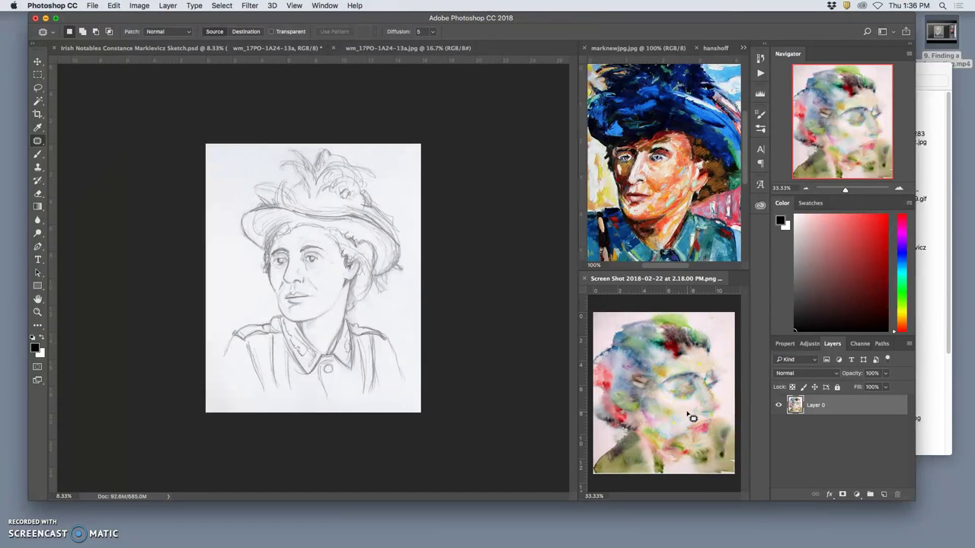
pyautogui.click(680, 432)
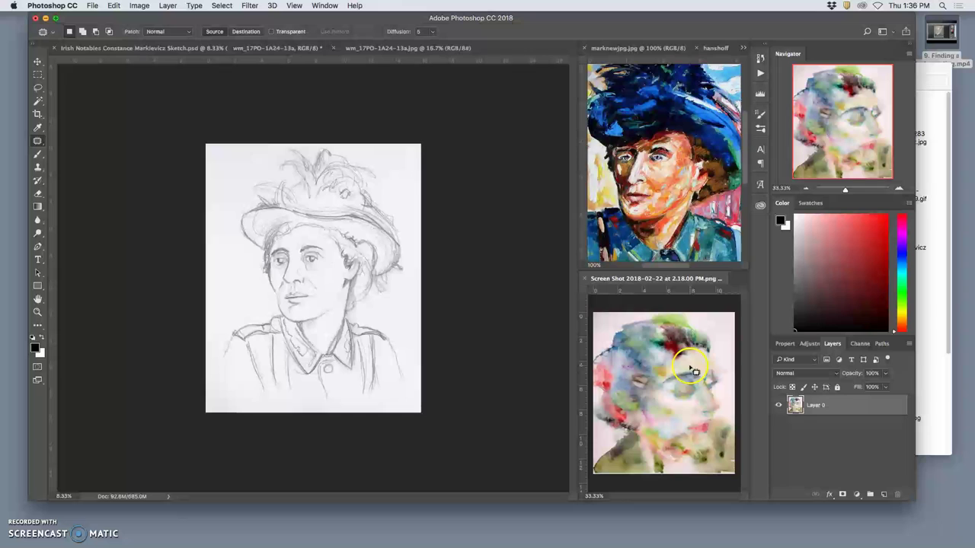
# Lasso the watercolor face in the screenshot and paste it into the sketch as Layer 4.
pyautogui.click(38, 88)
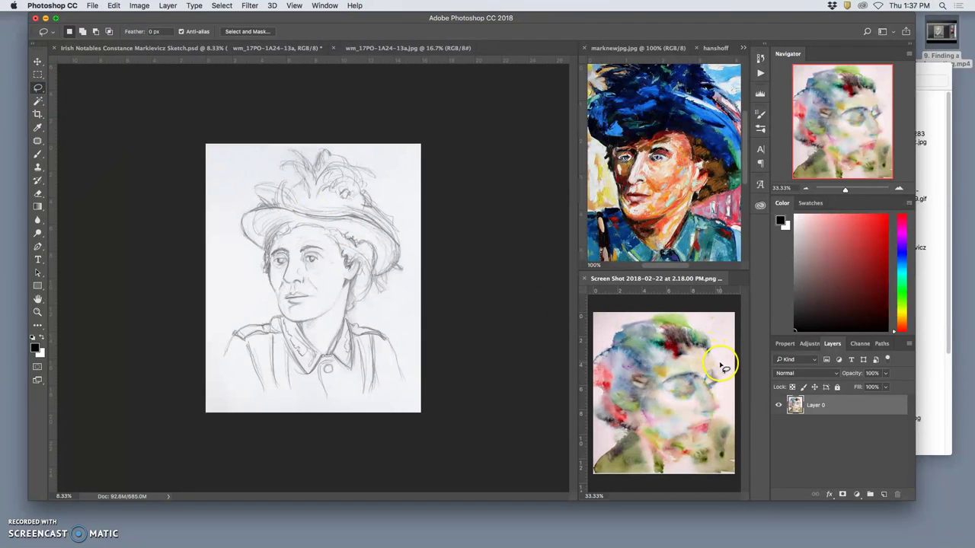
pyautogui.moveTo(721, 368); pyautogui.dragTo(718, 376)
pyautogui.moveTo(713, 378); pyautogui.dragTo(693, 380)
pyautogui.moveTo(697, 386)
pyautogui.mouseDown()
pyautogui.moveTo(727, 382)
pyautogui.moveTo(720, 411)
pyautogui.moveTo(706, 420)
pyautogui.mouseUp()
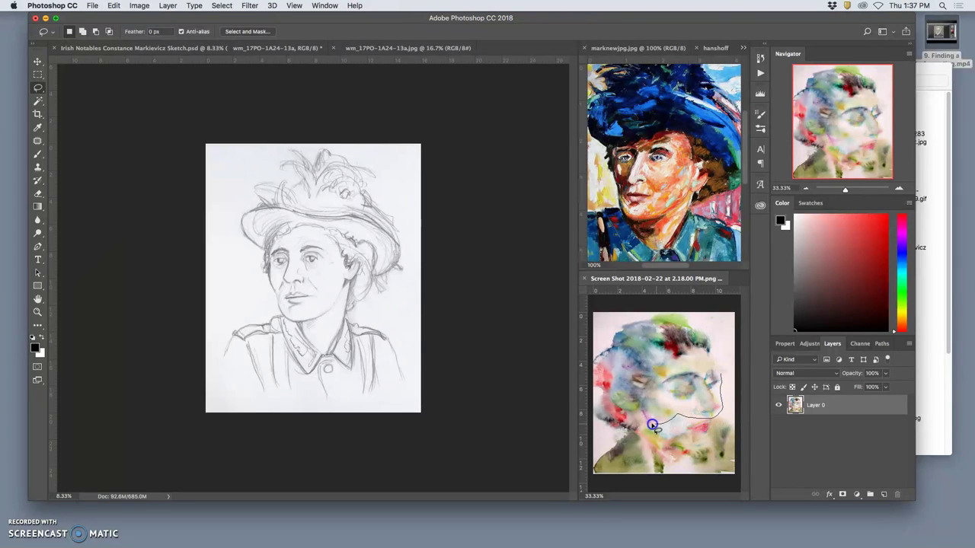
pyautogui.moveTo(607, 382)
pyautogui.mouseDown()
pyautogui.moveTo(621, 357)
pyautogui.moveTo(673, 334)
pyautogui.moveTo(705, 341)
pyautogui.moveTo(725, 372)
pyautogui.mouseUp()
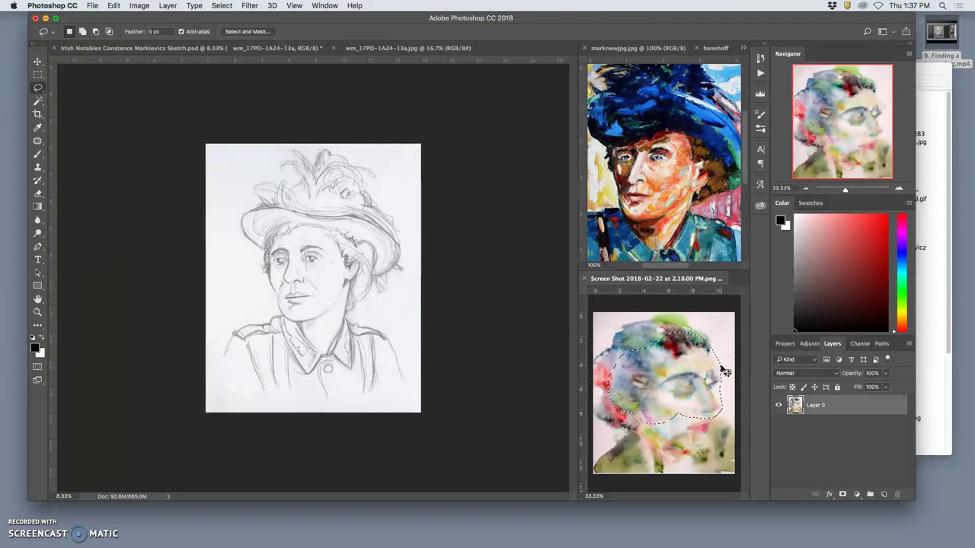
pyautogui.click(721, 430)
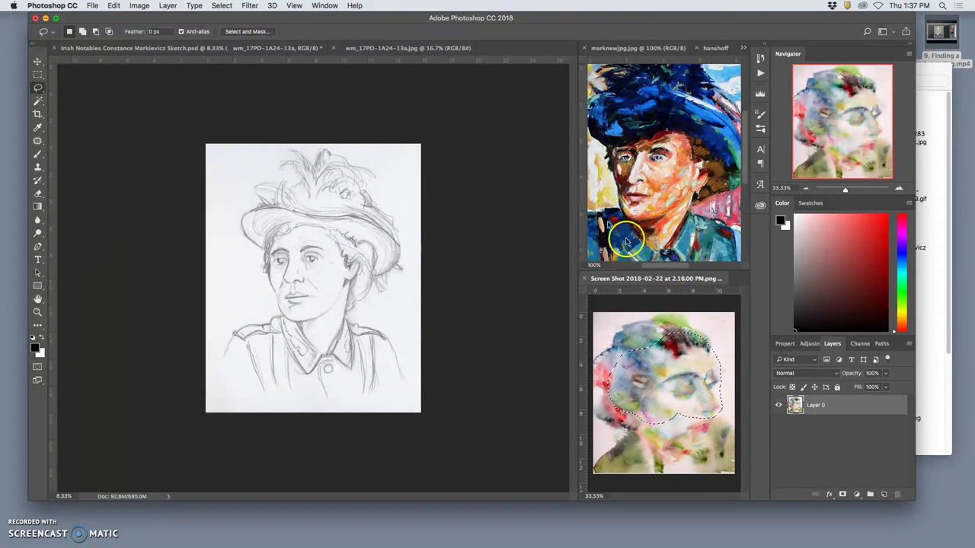
pyautogui.click(216, 51)
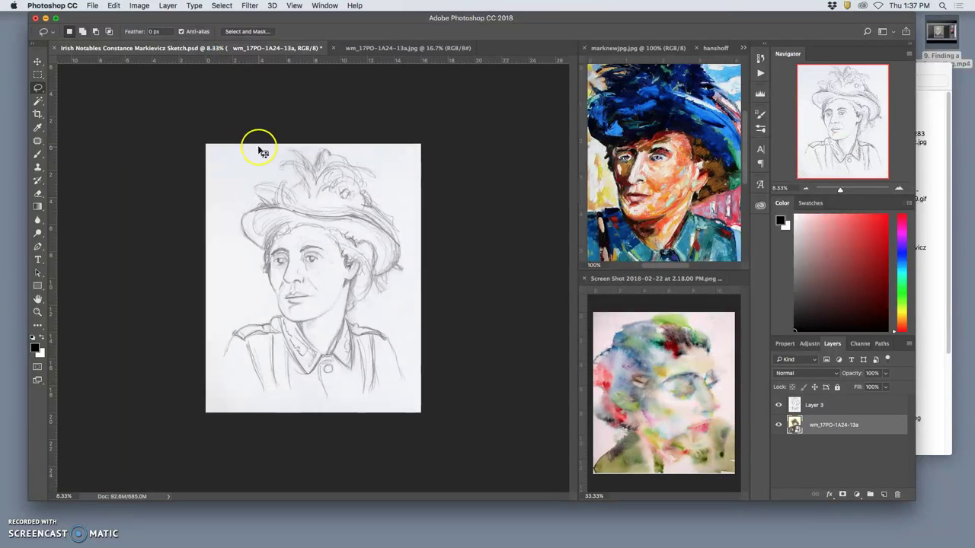
pyautogui.press('super+v')
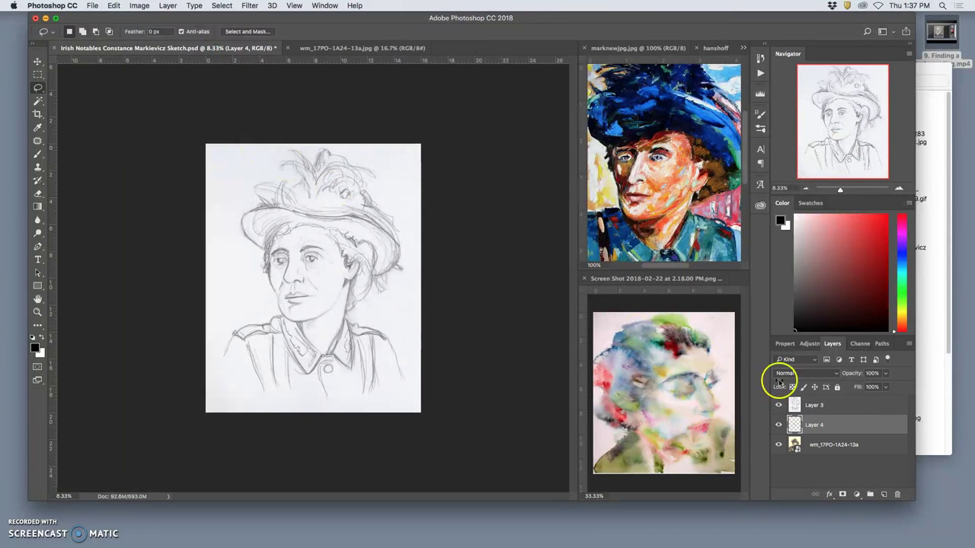
# Move Layer 4 to the top and lock Layer 3 and the wm_17PO-1A24-13a photo layer.
pyautogui.moveTo(831, 423); pyautogui.dragTo(831, 400)
pyautogui.click(854, 447)
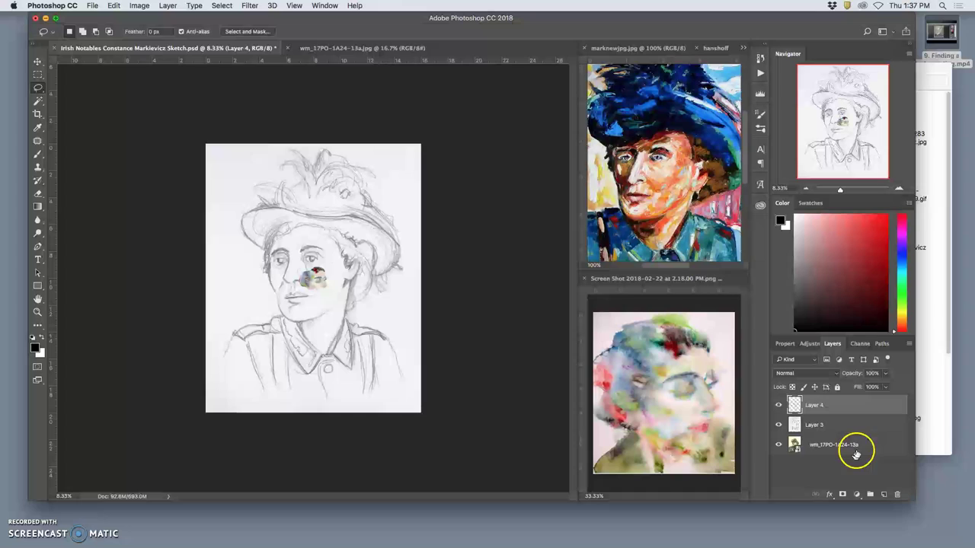
pyautogui.click(837, 387)
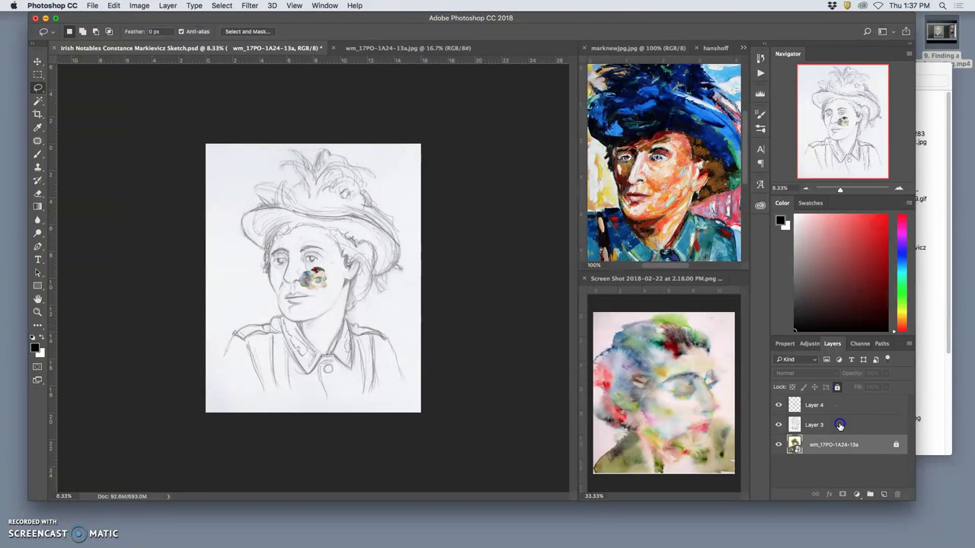
pyautogui.click(837, 425)
pyautogui.click(838, 387)
pyautogui.click(871, 447)
pyautogui.click(858, 427)
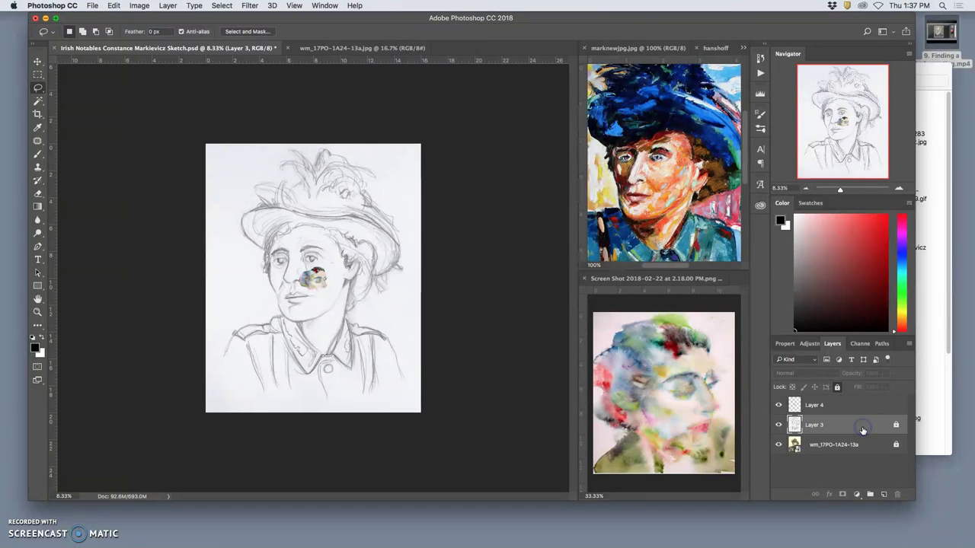
pyautogui.moveTo(859, 429); pyautogui.dragTo(821, 424)
pyautogui.click(831, 403)
# Enlarge, flip horizontally, move and rotate the watercolor face to match the head's tilt.
pyautogui.press('super+t')
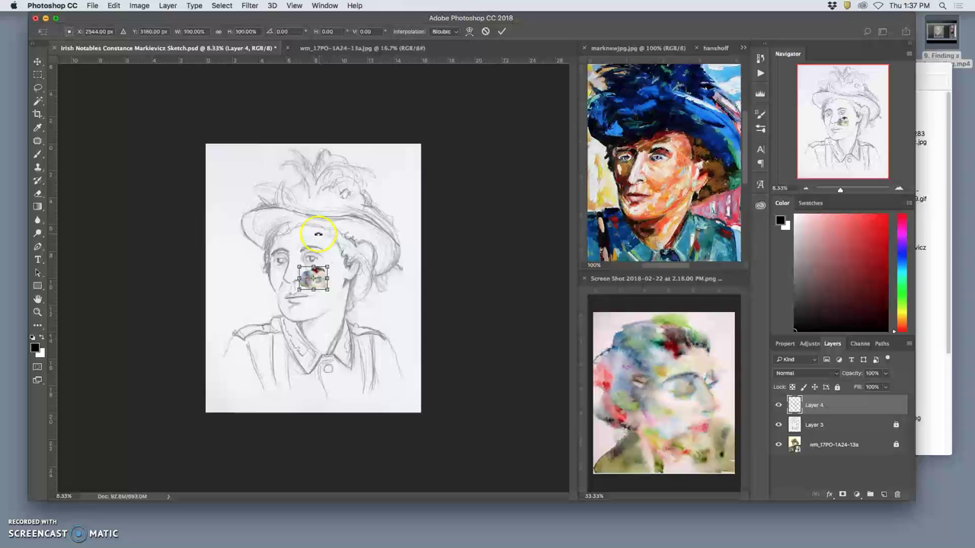
pyautogui.moveTo(328, 290); pyautogui.dragTo(404, 342)
pyautogui.rightClick(387, 319)
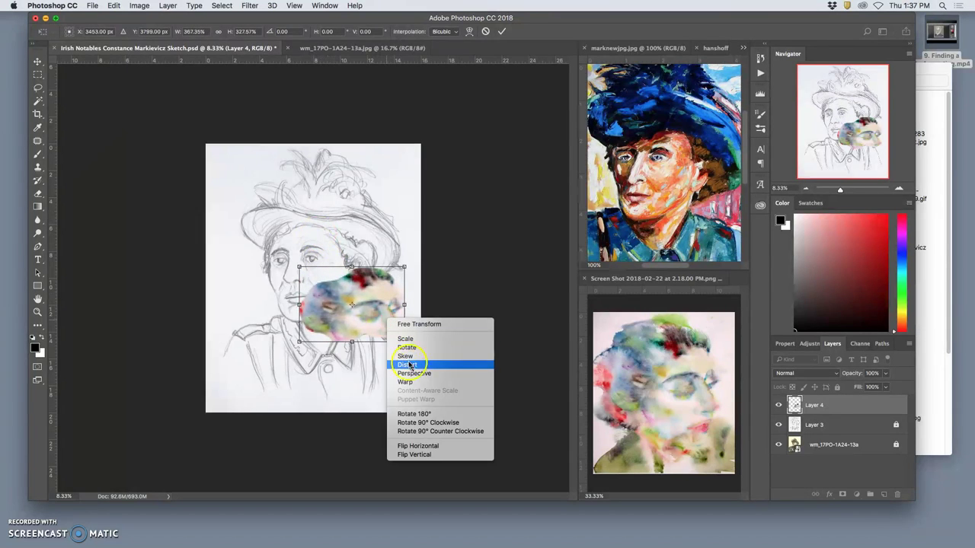
pyautogui.click(428, 446)
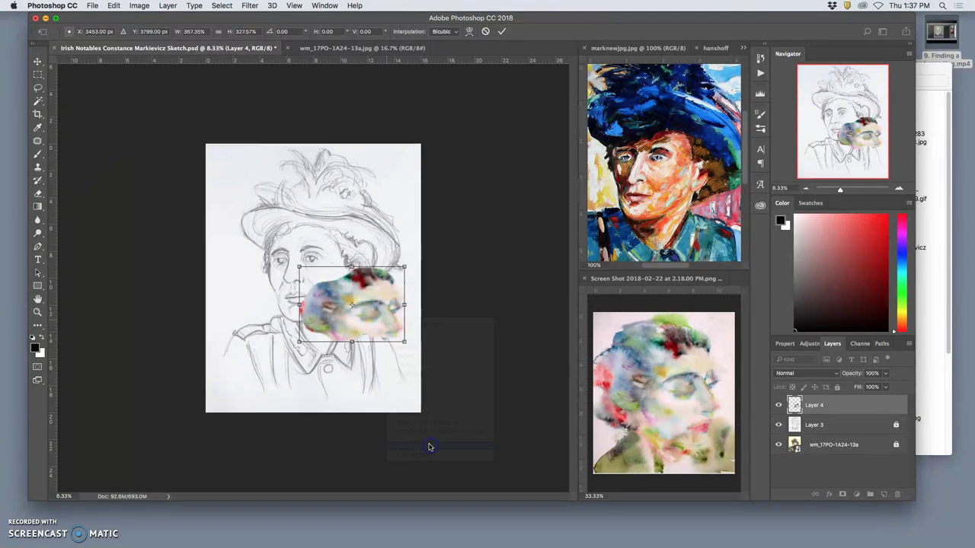
pyautogui.moveTo(371, 323); pyautogui.dragTo(338, 270)
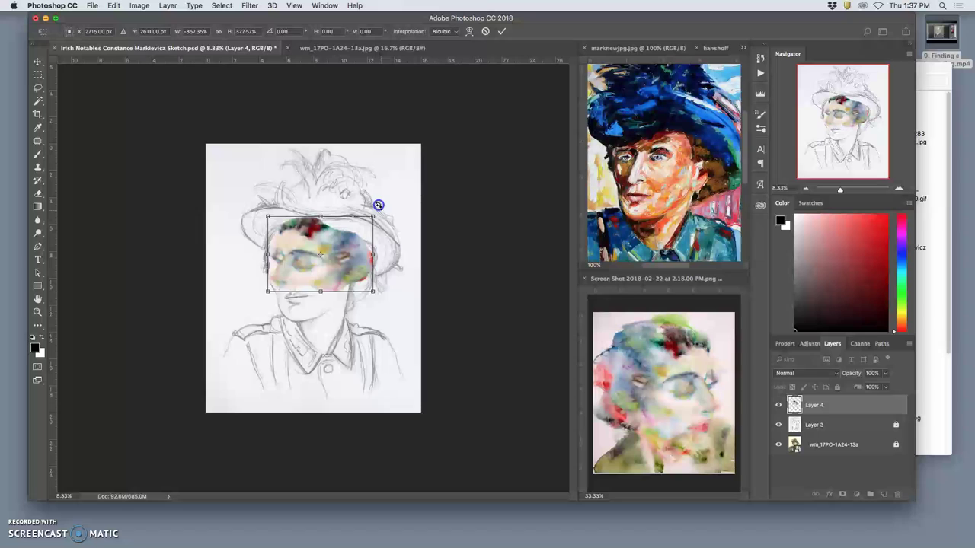
pyautogui.moveTo(379, 205); pyautogui.dragTo(370, 191)
# Warp the watercolor face, bending it up and to the left over the sketch's face.
pyautogui.rightClick(333, 261)
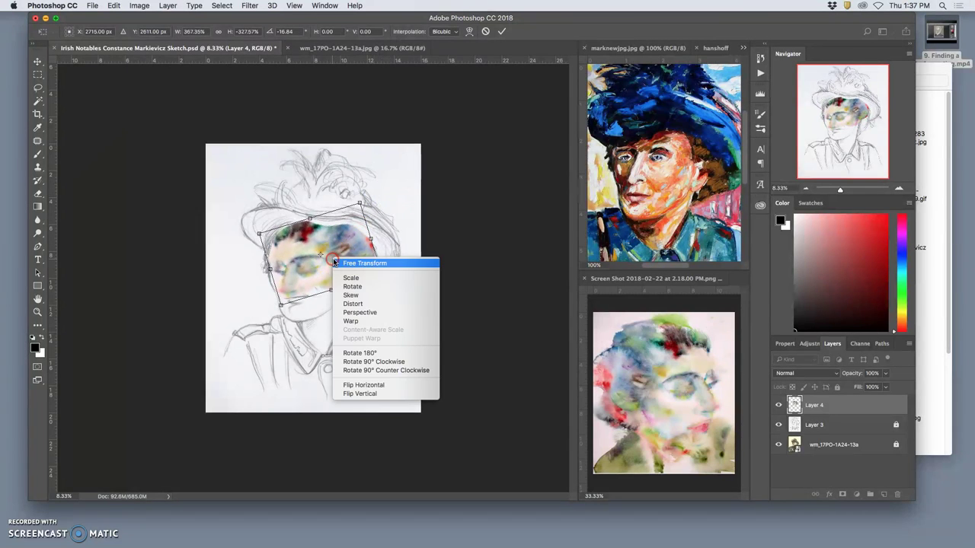
pyautogui.click(351, 320)
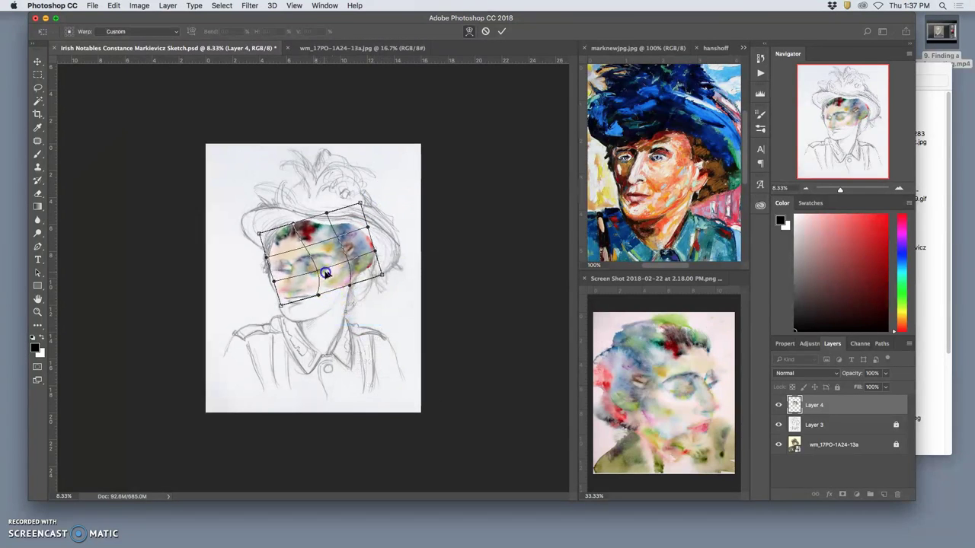
pyautogui.moveTo(325, 272); pyautogui.dragTo(360, 257)
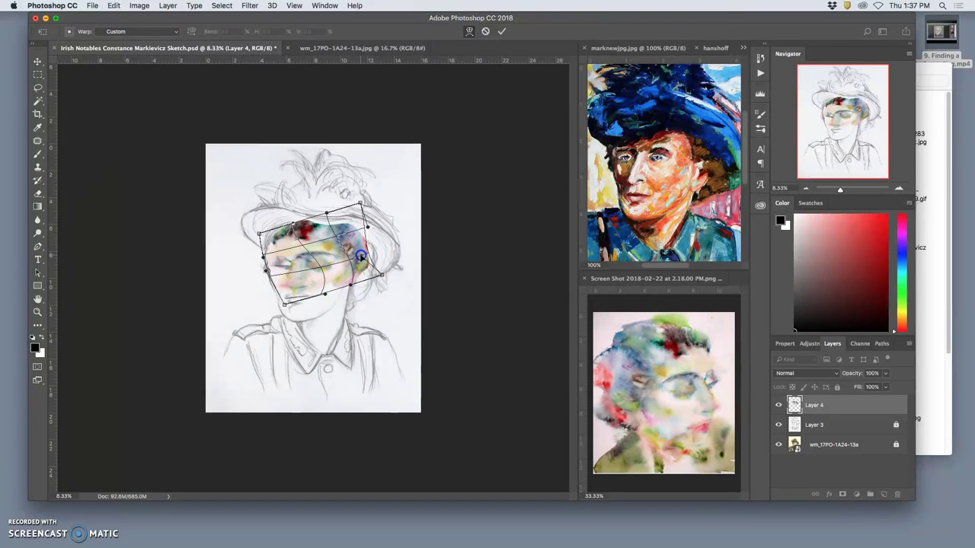
pyautogui.moveTo(306, 239)
pyautogui.mouseDown()
pyautogui.moveTo(312, 257)
pyautogui.moveTo(303, 244)
pyautogui.mouseUp()
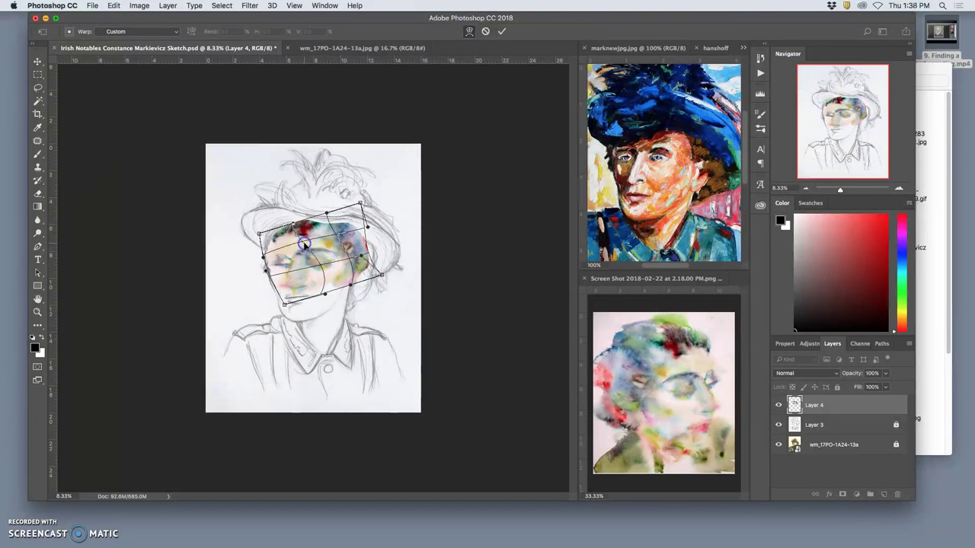
pyautogui.scroll(3, 304, 246)
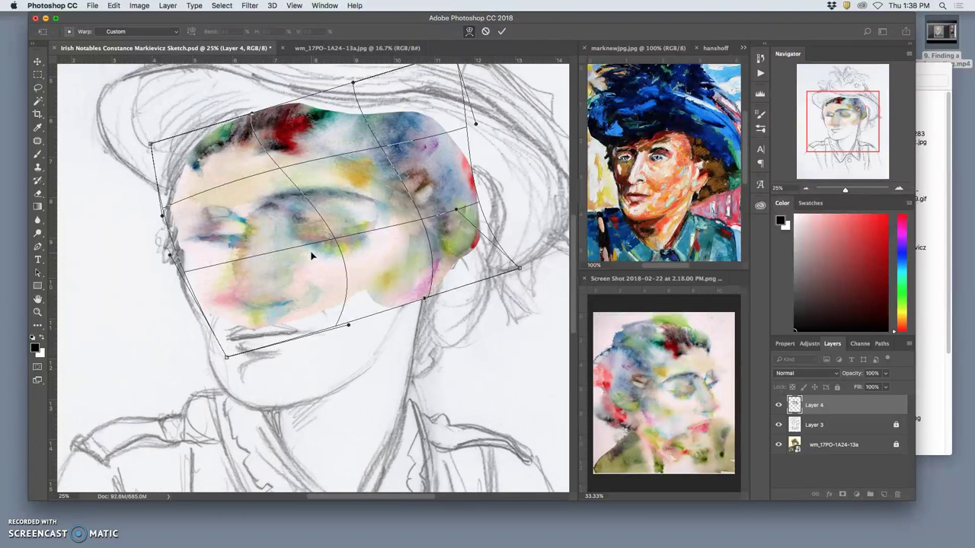
# Commit the warp and lower Layer 4's opacity to 76%.
pyautogui.doubleClick(387, 283)
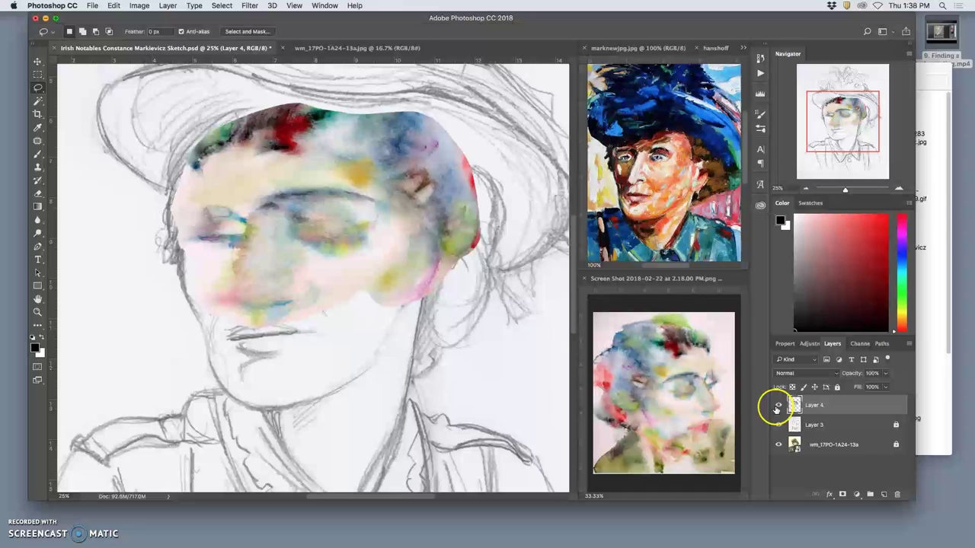
pyautogui.click(777, 406)
pyautogui.click(777, 406)
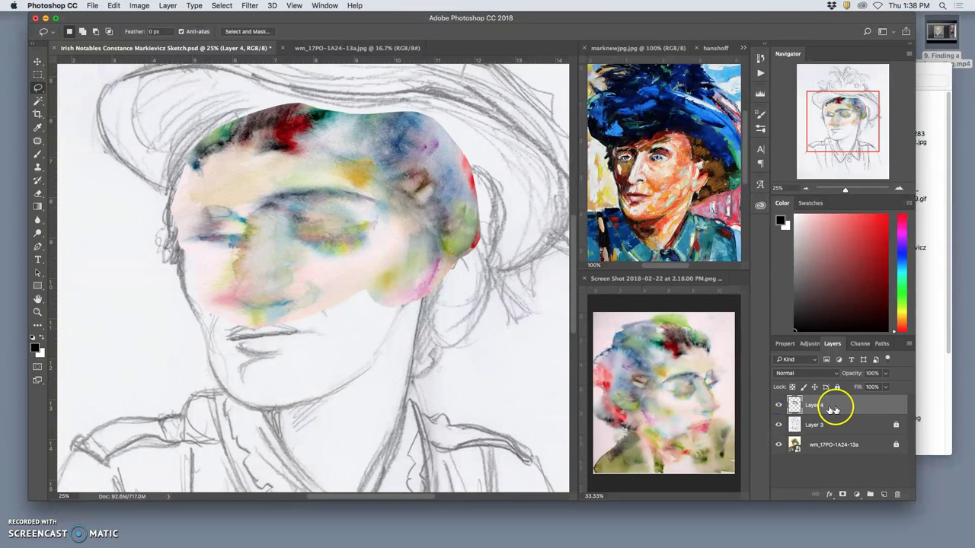
pyautogui.click(883, 374)
pyautogui.moveTo(878, 386); pyautogui.dragTo(873, 386)
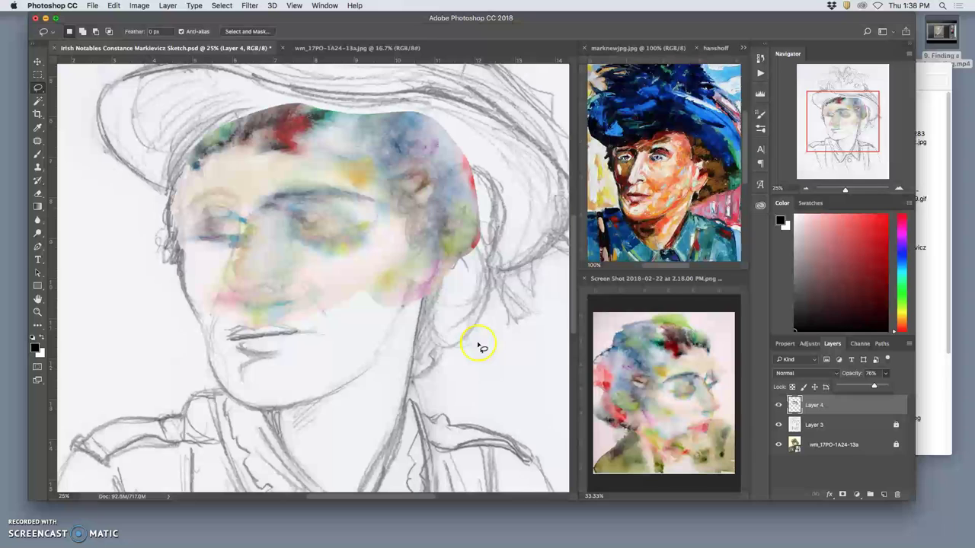
# Warp the watercolor again, pulling in its edges and aligning eyes, cheek and forehead with the sketch.
pyautogui.hotkey('ctrl', 't')
pyautogui.rightClick(370, 277)
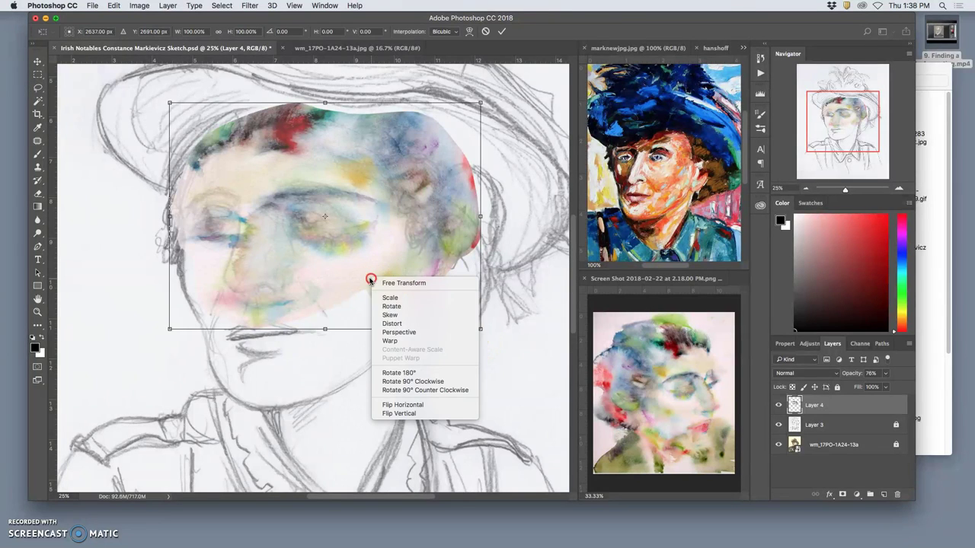
pyautogui.click(390, 341)
pyautogui.moveTo(301, 284); pyautogui.dragTo(294, 277)
pyautogui.moveTo(411, 169)
pyautogui.mouseDown()
pyautogui.moveTo(426, 163)
pyautogui.moveTo(399, 161)
pyautogui.mouseUp()
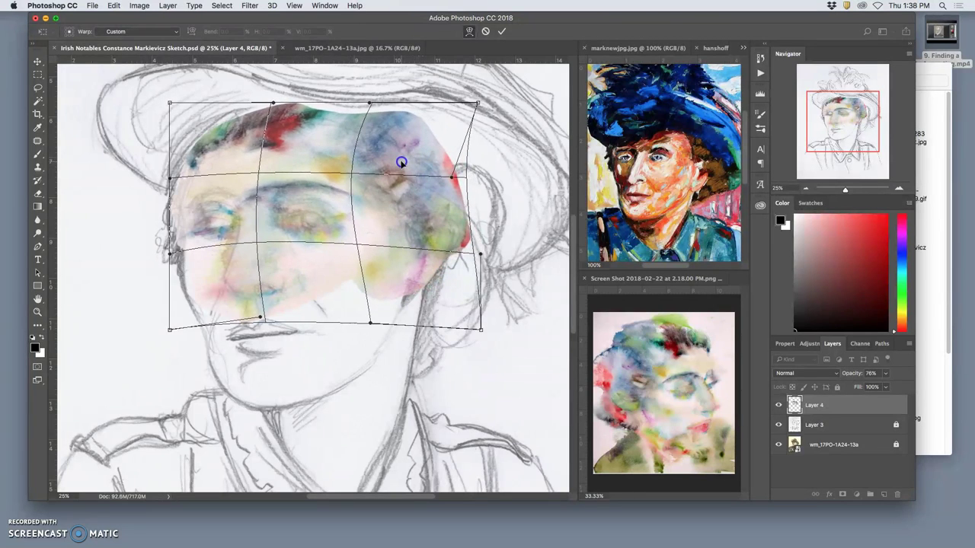
pyautogui.moveTo(269, 187); pyautogui.dragTo(252, 190)
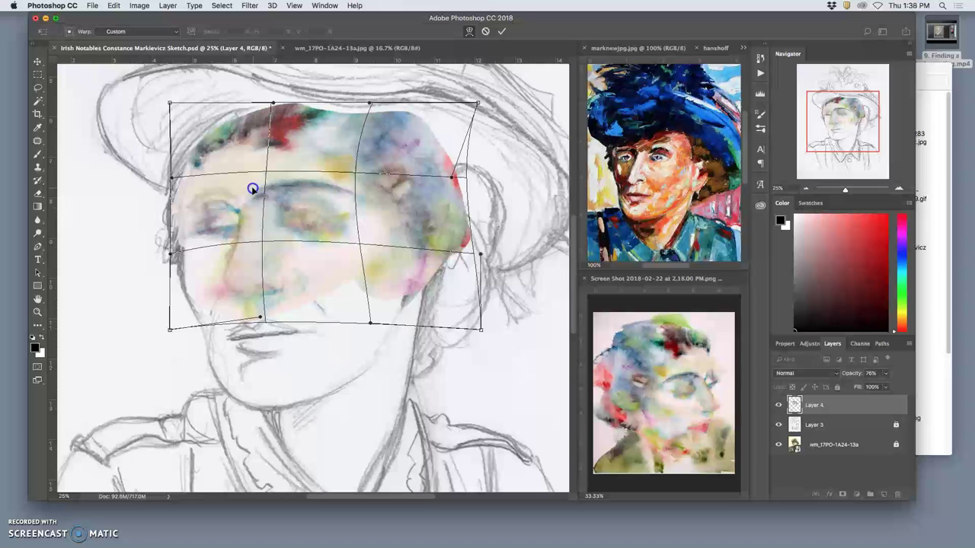
pyautogui.moveTo(179, 233); pyautogui.dragTo(176, 222)
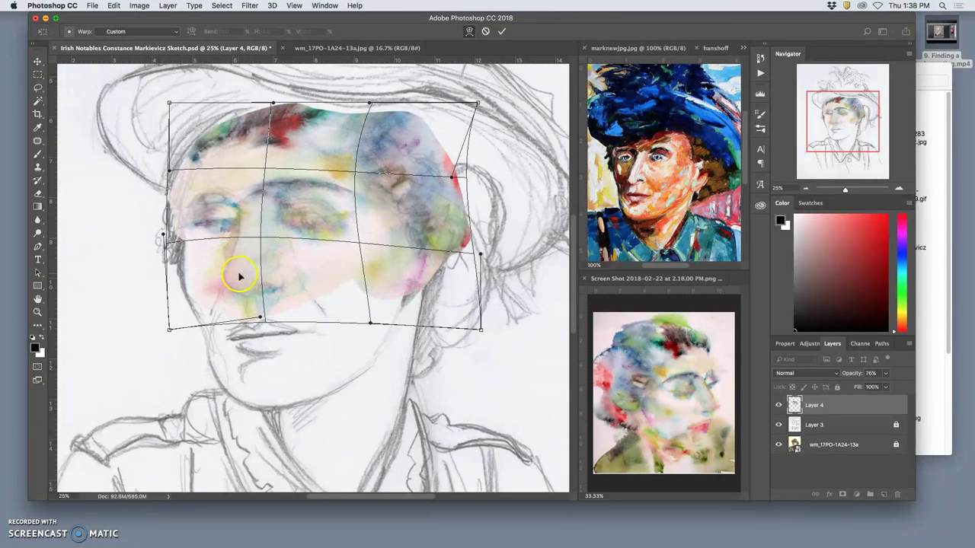
pyautogui.moveTo(239, 276); pyautogui.dragTo(237, 276)
pyautogui.moveTo(212, 236); pyautogui.dragTo(176, 244)
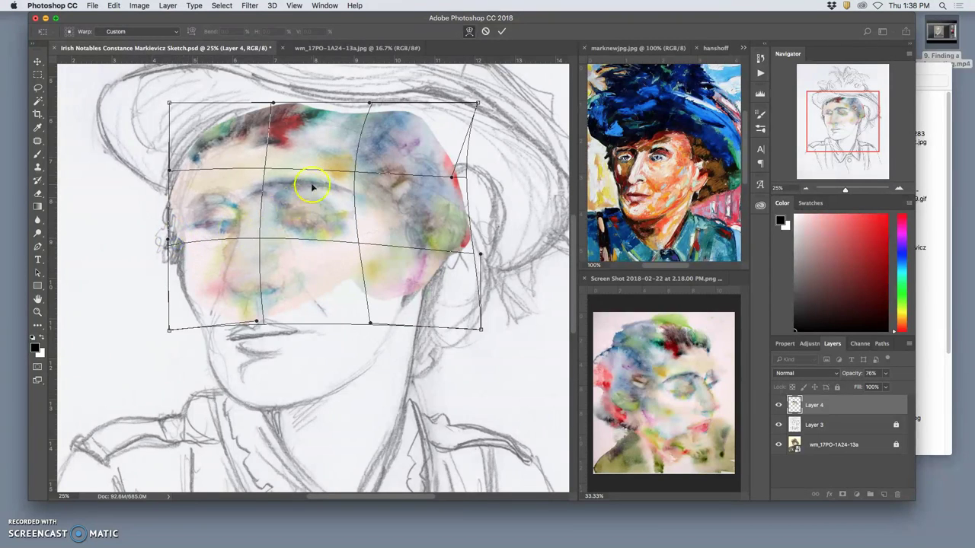
pyautogui.moveTo(338, 130); pyautogui.dragTo(334, 131)
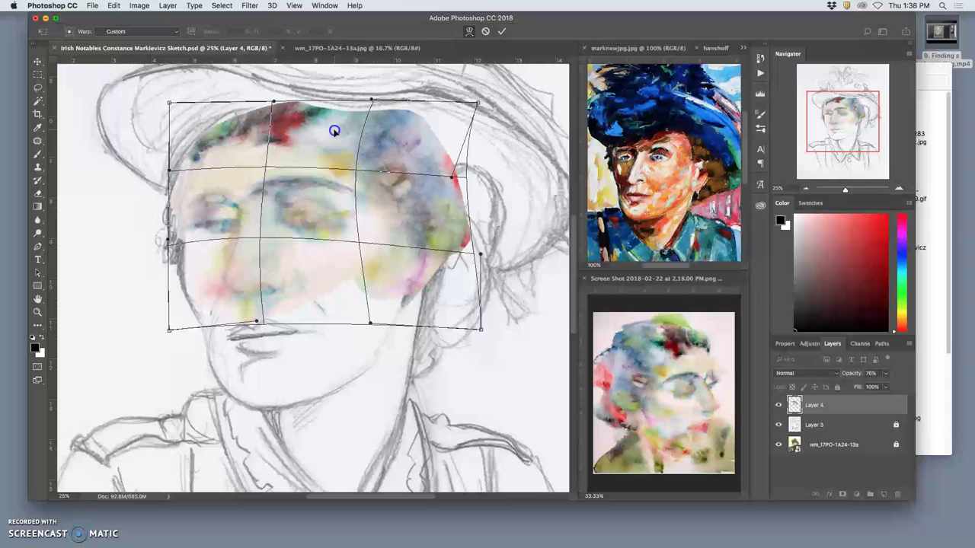
pyautogui.moveTo(414, 203); pyautogui.dragTo(410, 205)
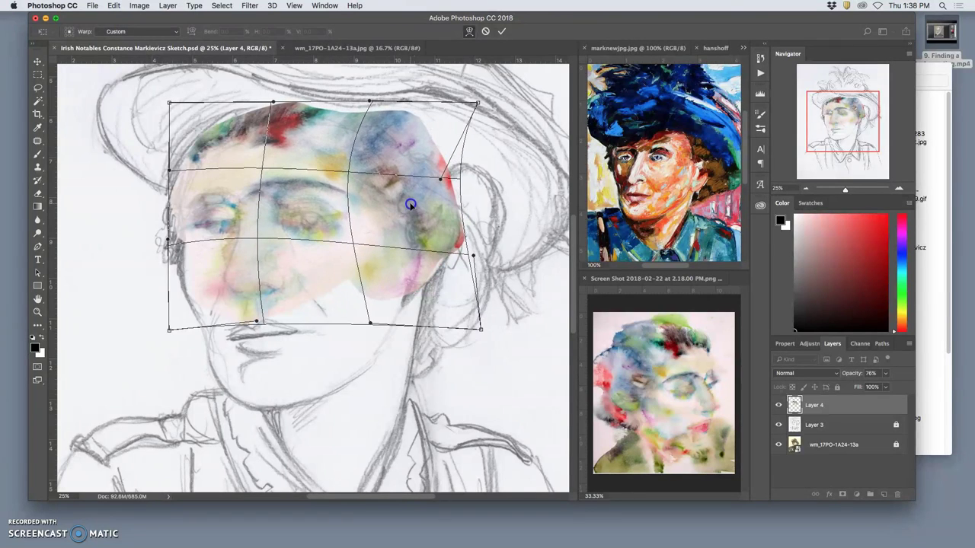
pyautogui.moveTo(322, 204); pyautogui.dragTo(329, 204)
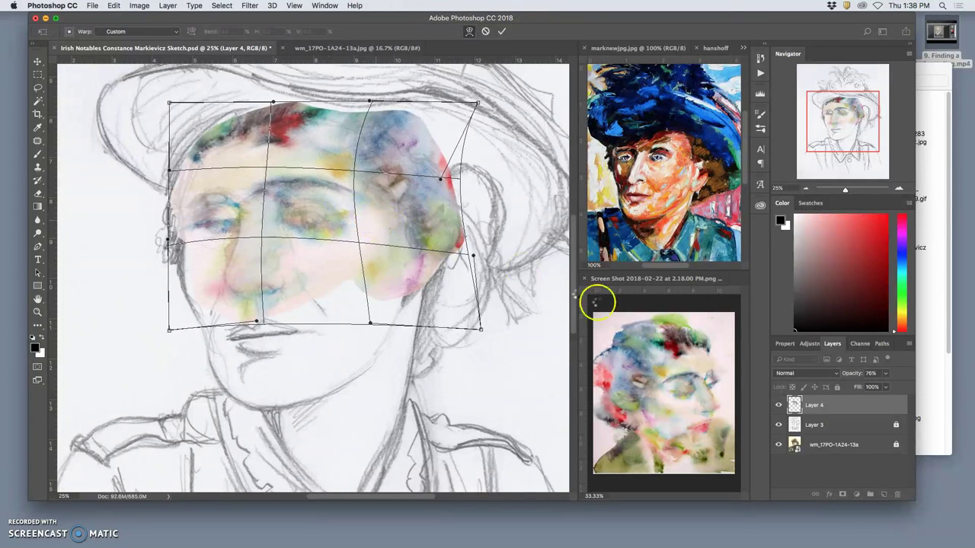
# Commit the face warp, compare Layer 4 against the sketch, and raise its opacity to 79%.
pyautogui.press('Return')
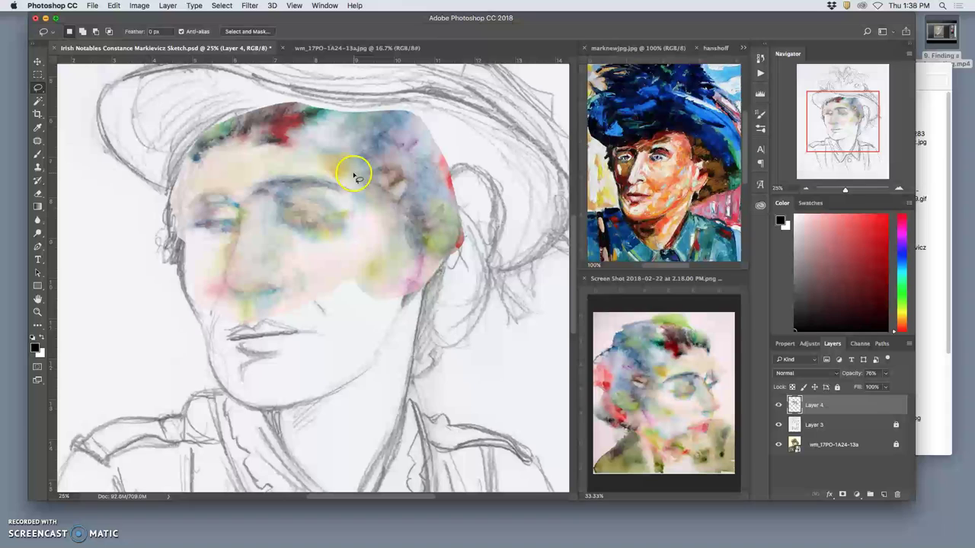
pyautogui.click(779, 406)
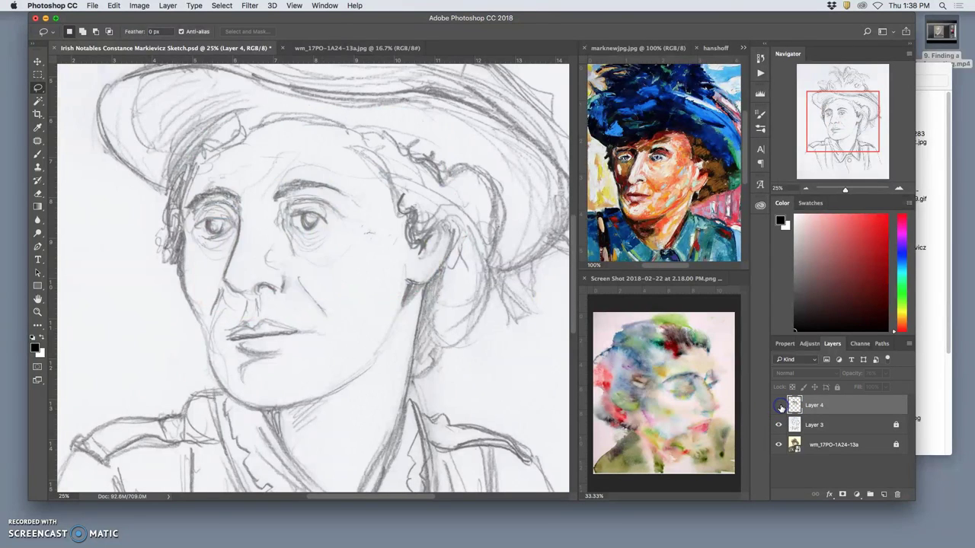
pyautogui.click(778, 406)
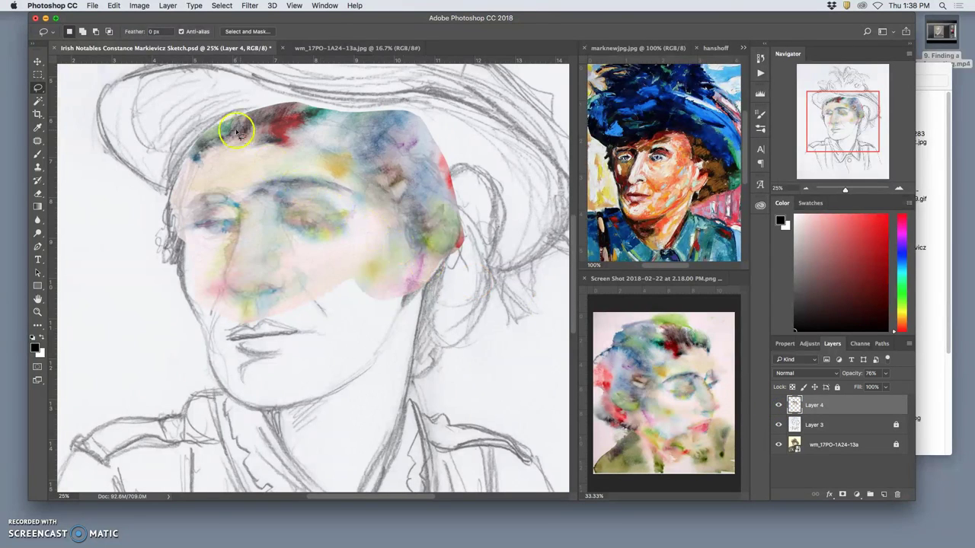
pyautogui.click(777, 406)
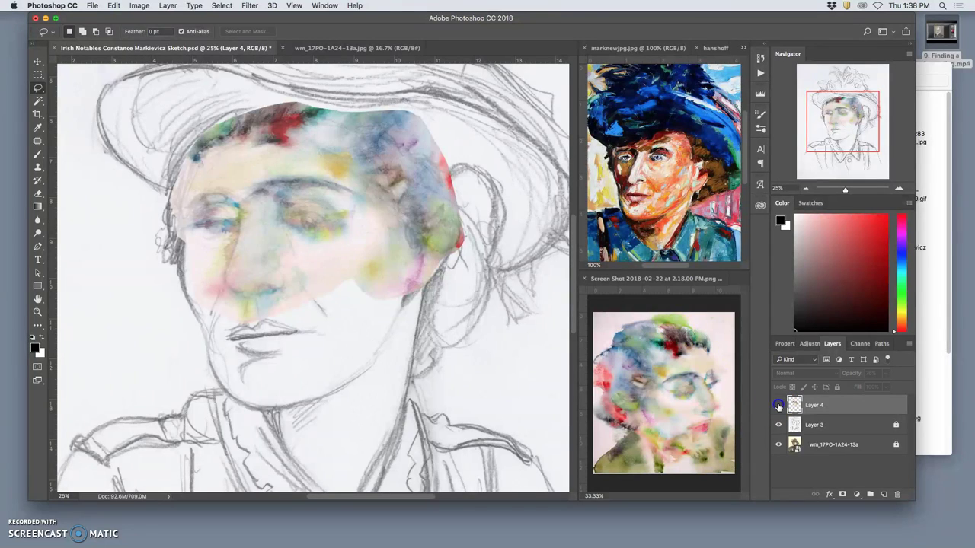
pyautogui.click(777, 405)
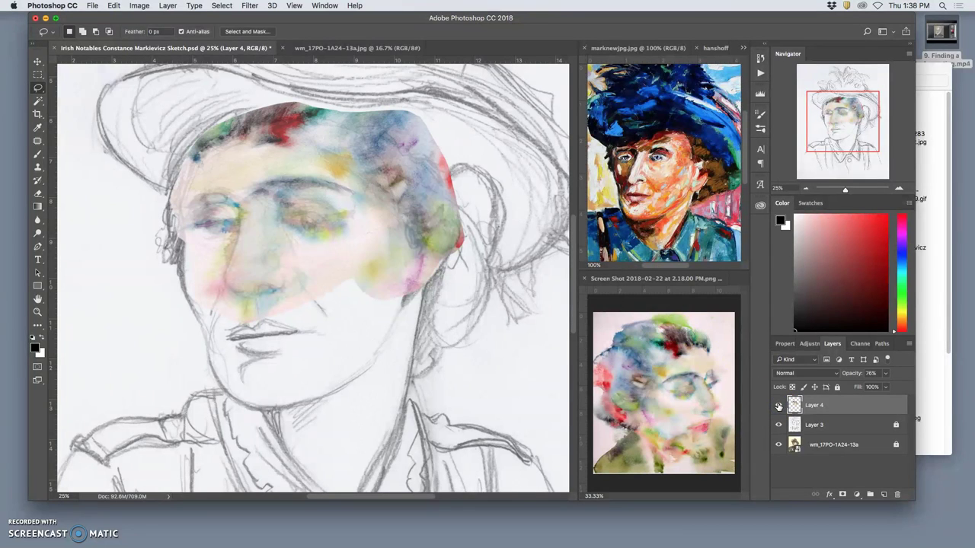
pyautogui.click(779, 406)
pyautogui.click(778, 407)
pyautogui.click(778, 407)
pyautogui.click(778, 407)
pyautogui.click(885, 373)
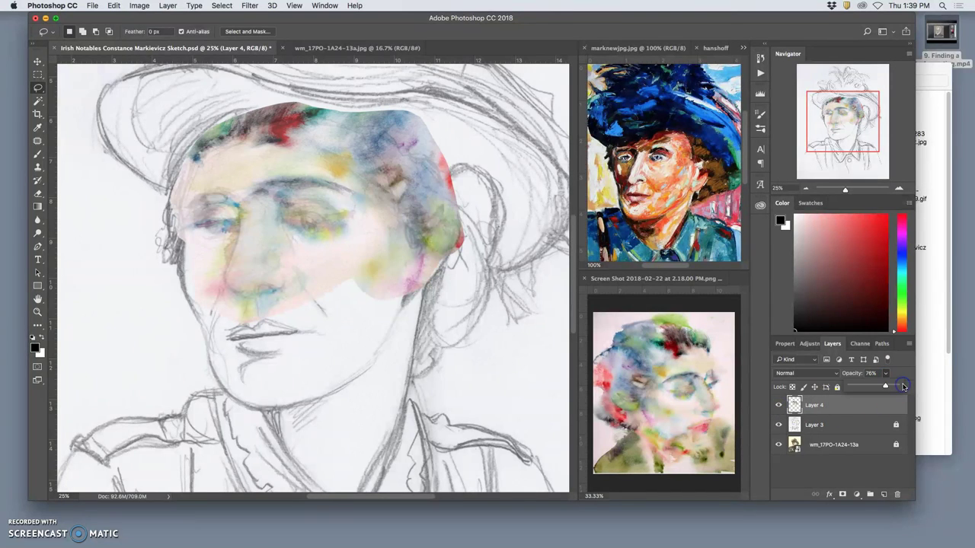
pyautogui.moveTo(885, 386)
pyautogui.mouseDown()
pyautogui.moveTo(914, 387)
pyautogui.moveTo(887, 388)
pyautogui.mouseUp()
# Lasso the upper hair and forehead area of the watercolour layer.
pyautogui.click(42, 90)
pyautogui.moveTo(162, 163)
pyautogui.mouseDown()
pyautogui.moveTo(175, 185)
pyautogui.moveTo(258, 165)
pyautogui.moveTo(341, 180)
pyautogui.mouseUp()
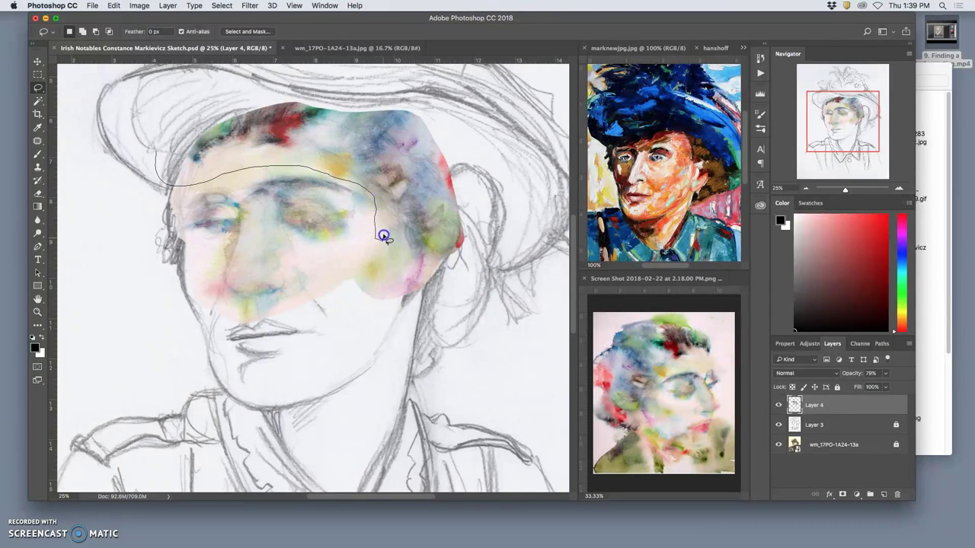
pyautogui.moveTo(413, 241)
pyautogui.mouseDown()
pyautogui.moveTo(452, 250)
pyautogui.moveTo(479, 208)
pyautogui.moveTo(463, 121)
pyautogui.moveTo(338, 75)
pyautogui.moveTo(223, 85)
pyautogui.moveTo(175, 122)
pyautogui.mouseUp()
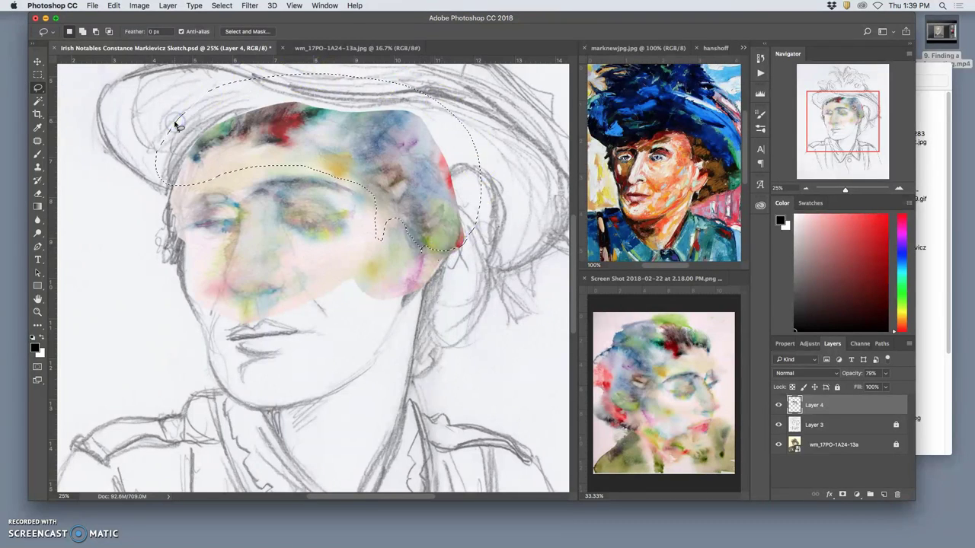
# Warp the selected piece to bend over the sketch's forehead and crown, and apply it.
pyautogui.hotkey('ctrl', 't')
pyautogui.rightClick(355, 159)
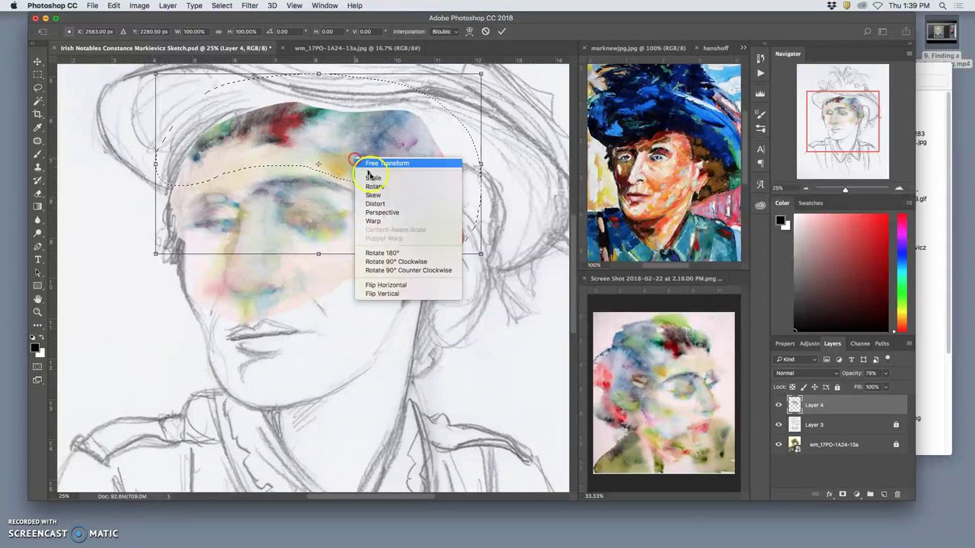
pyautogui.click(372, 221)
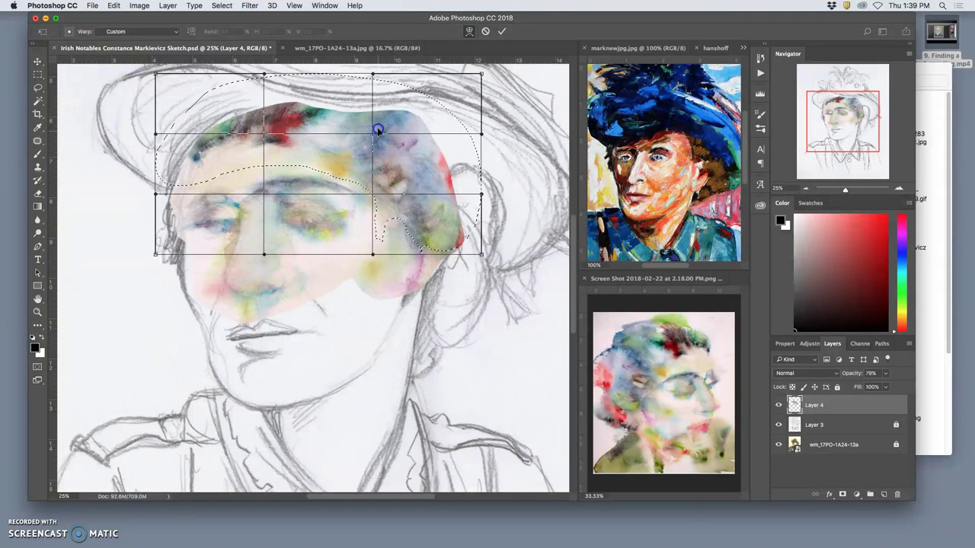
pyautogui.moveTo(380, 119); pyautogui.dragTo(381, 105)
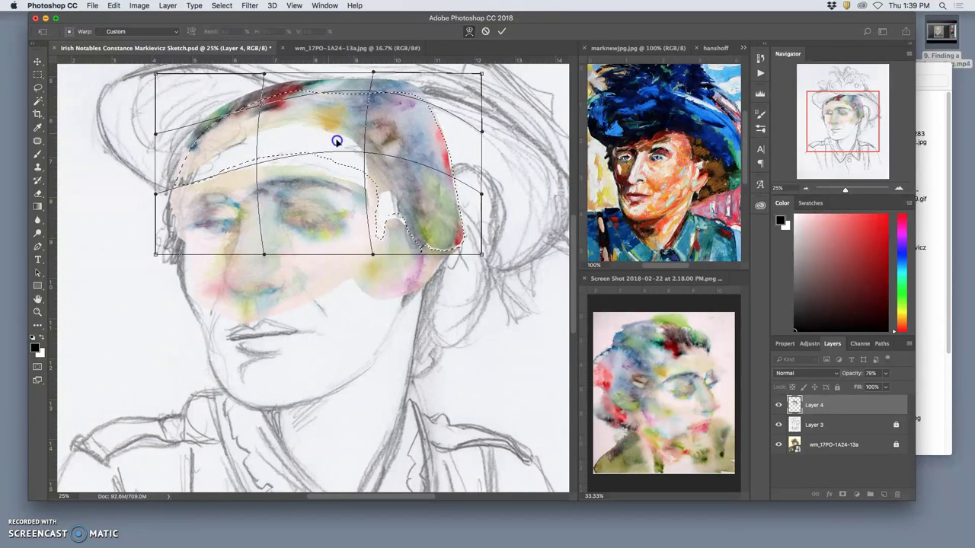
pyautogui.moveTo(334, 151); pyautogui.dragTo(336, 161)
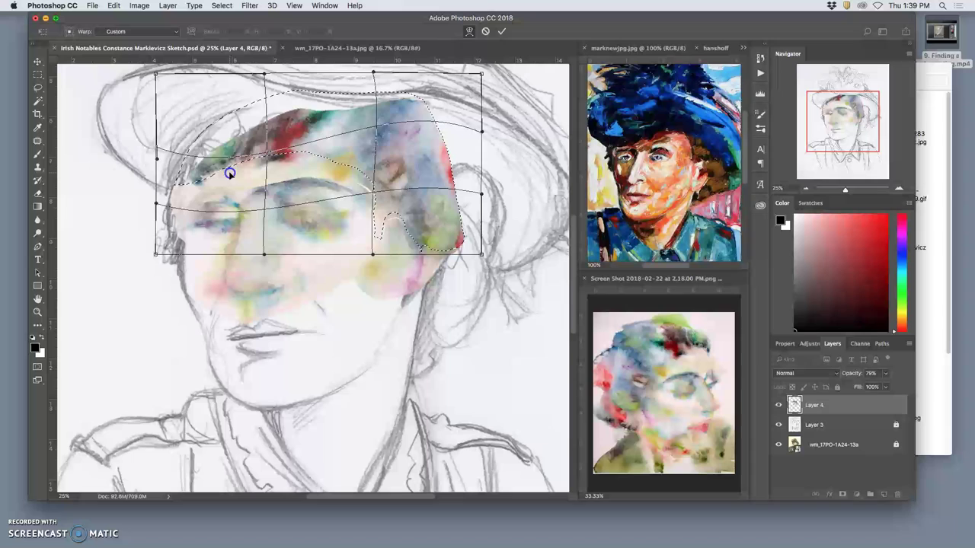
pyautogui.moveTo(230, 173); pyautogui.dragTo(223, 154)
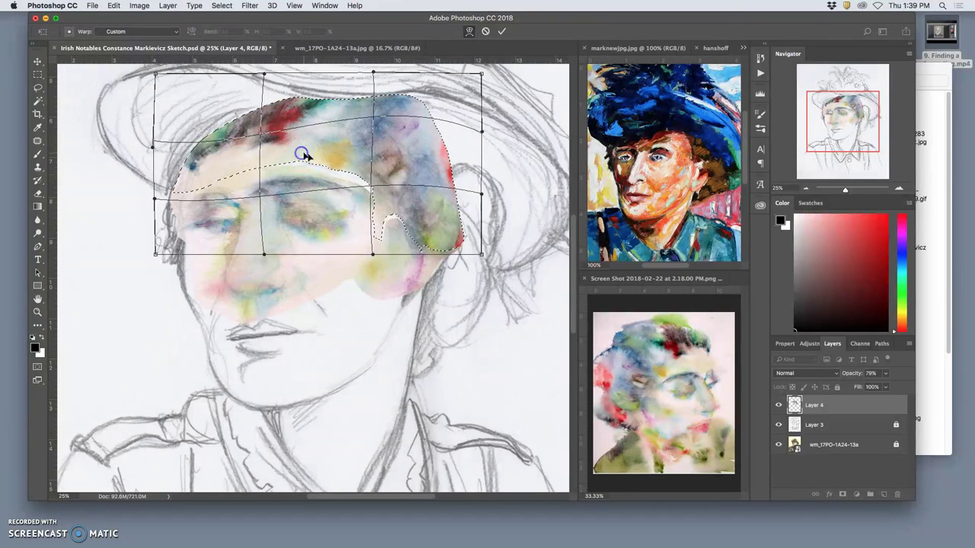
pyautogui.moveTo(387, 197); pyautogui.dragTo(388, 164)
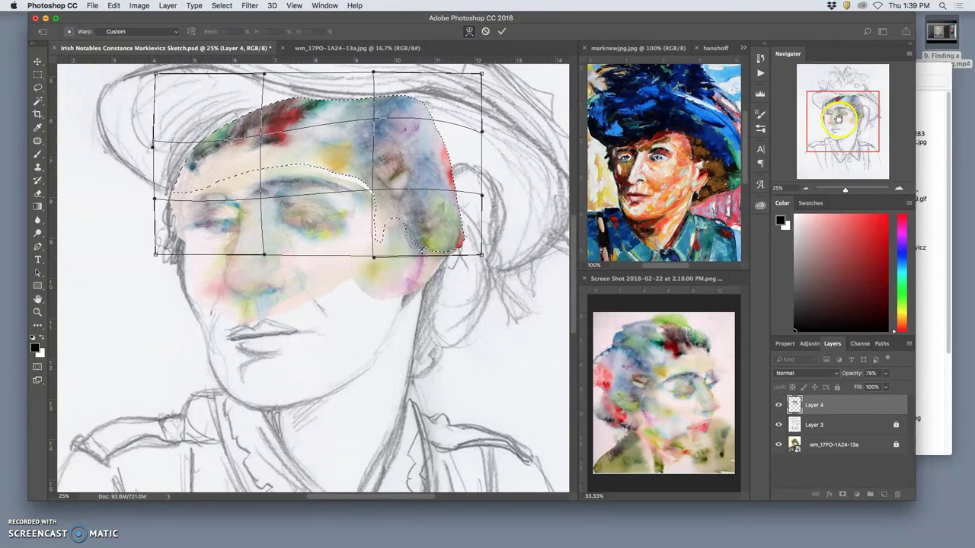
pyautogui.press('Return')
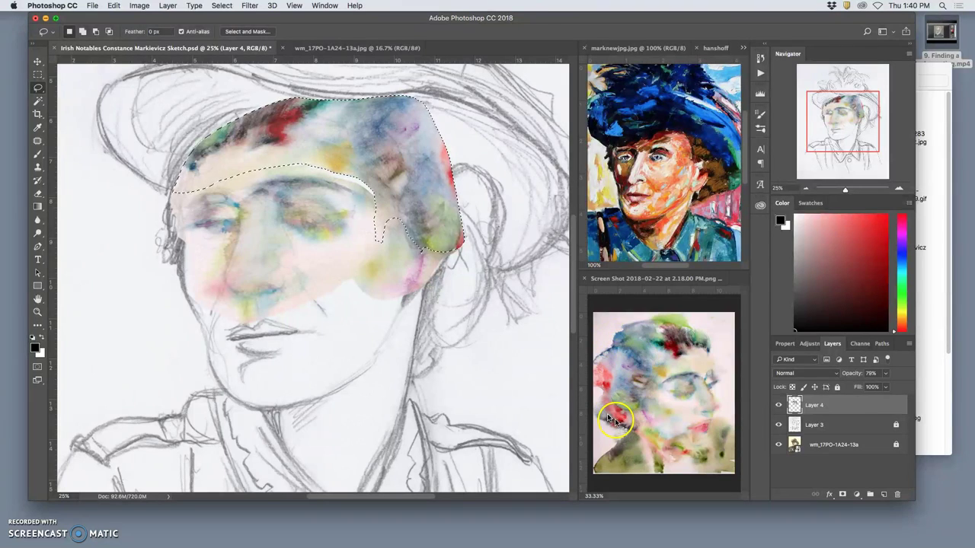
# Lasso the hair-and-forehead piece in the watercolour screenshot and paste it into the sketch as Layer 5.
pyautogui.click(38, 89)
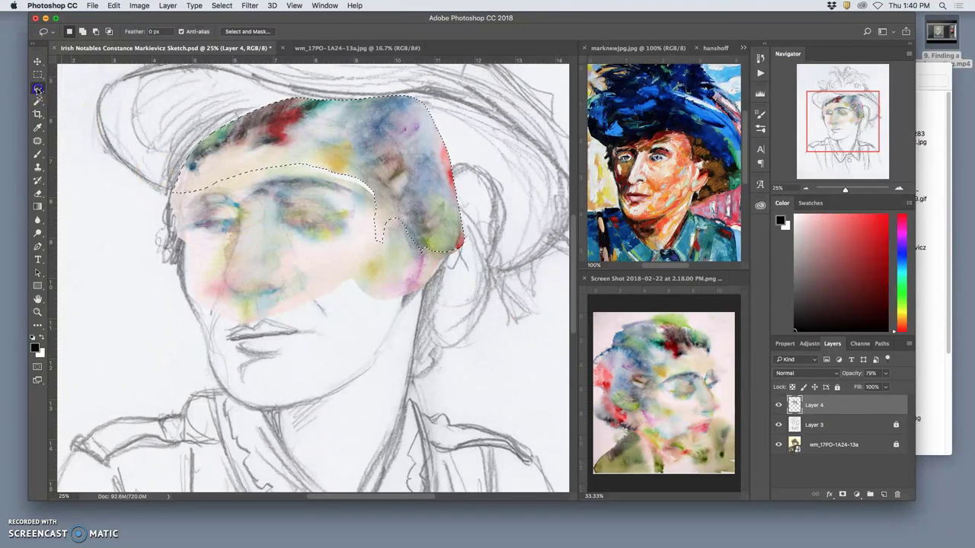
pyautogui.click(606, 318)
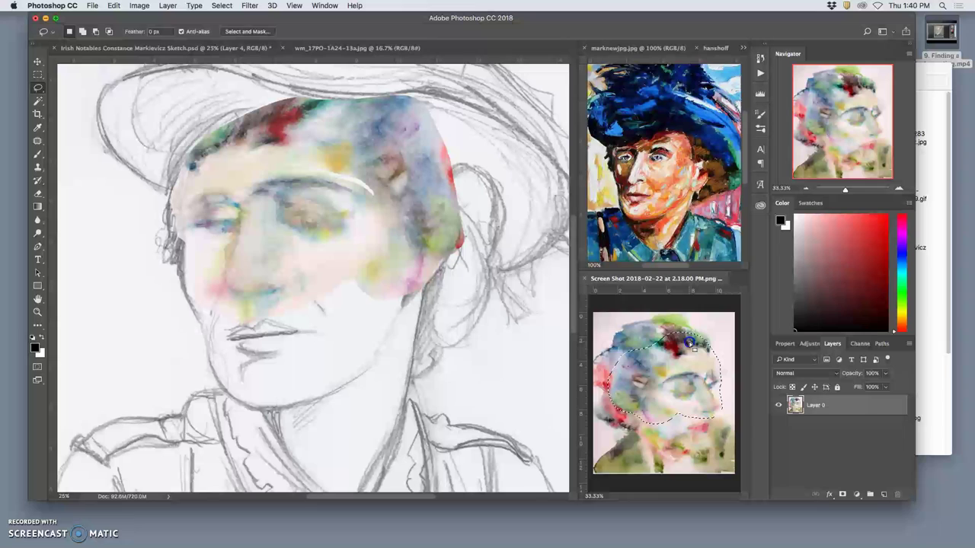
pyautogui.click(691, 346)
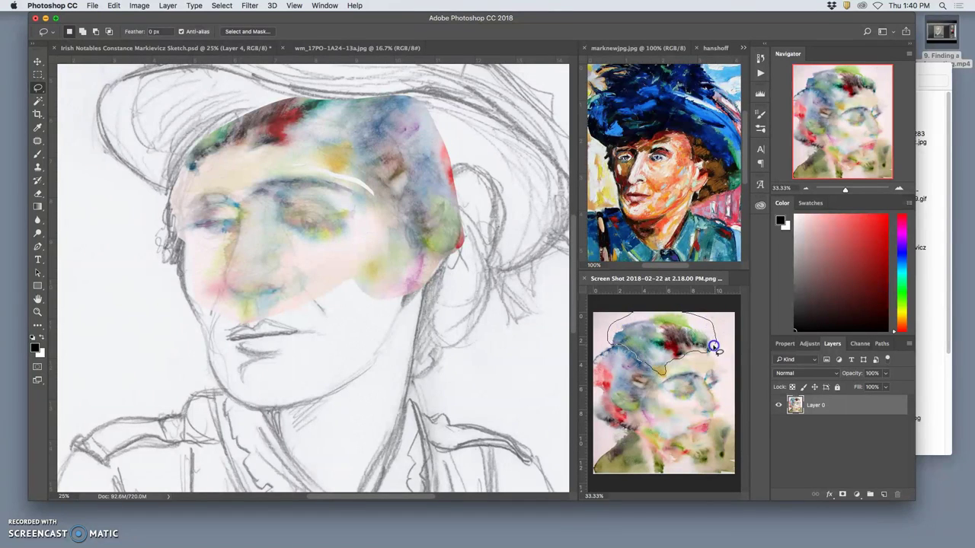
pyautogui.moveTo(714, 346); pyautogui.dragTo(717, 350)
pyautogui.press('super+c')
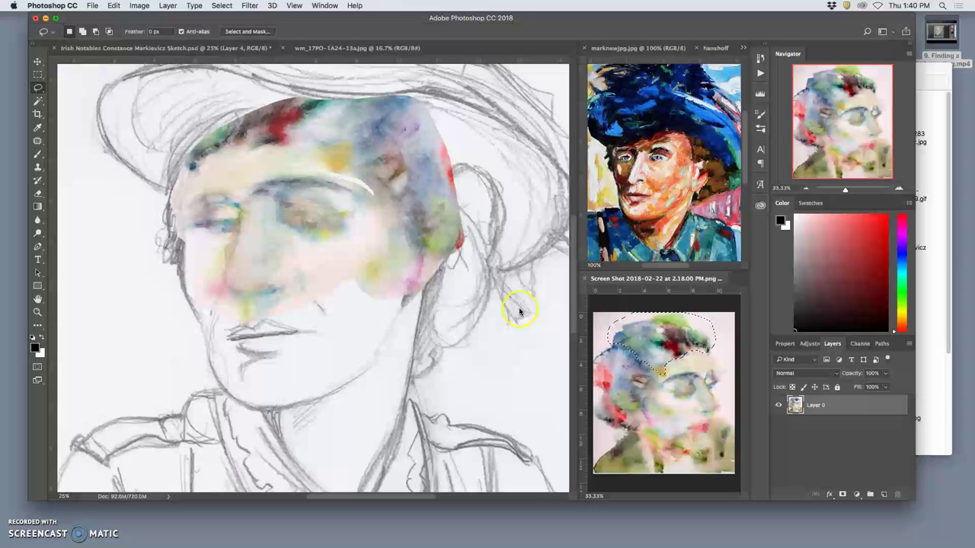
pyautogui.click(514, 306)
pyautogui.press('super+v')
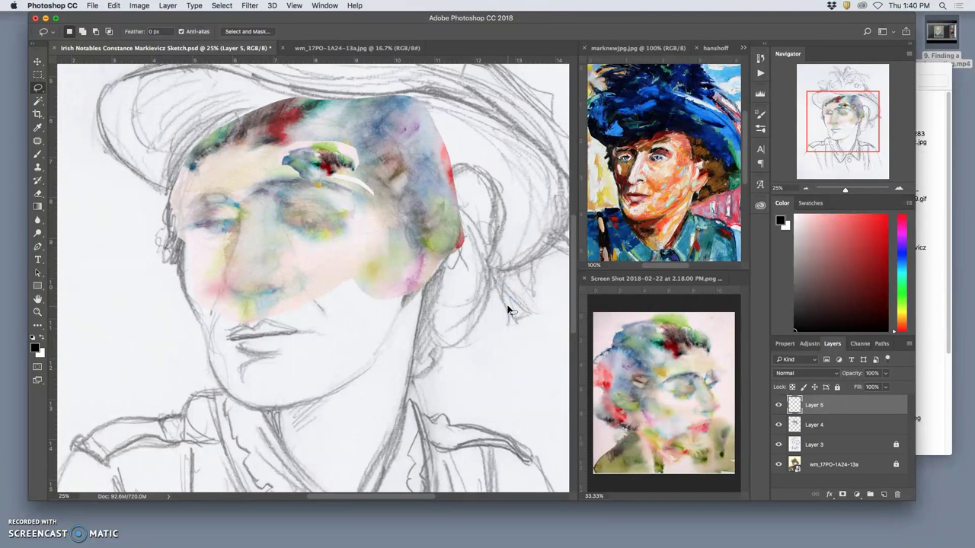
# Flip the pasted watercolour piece horizontally within a free transform.
pyautogui.press('super+t')
pyautogui.rightClick(339, 169)
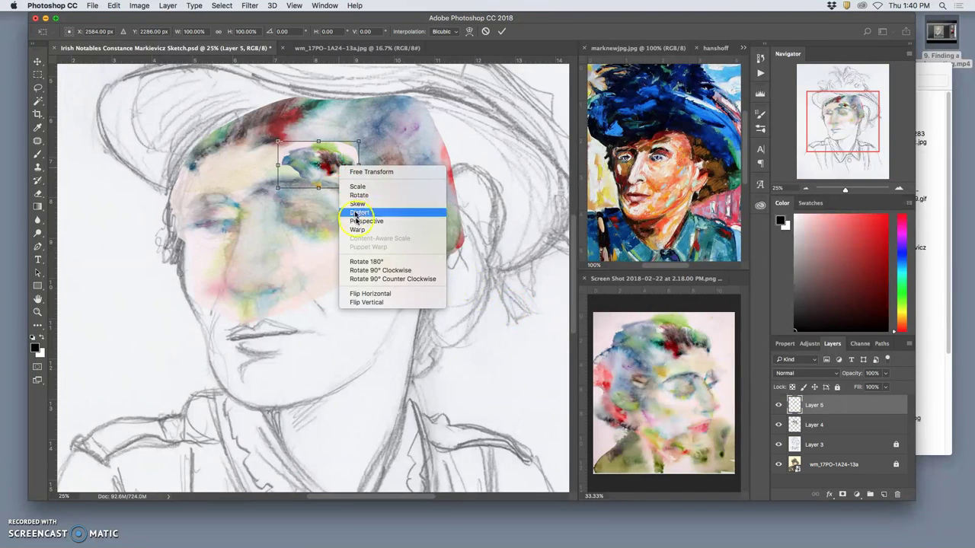
pyautogui.click(357, 229)
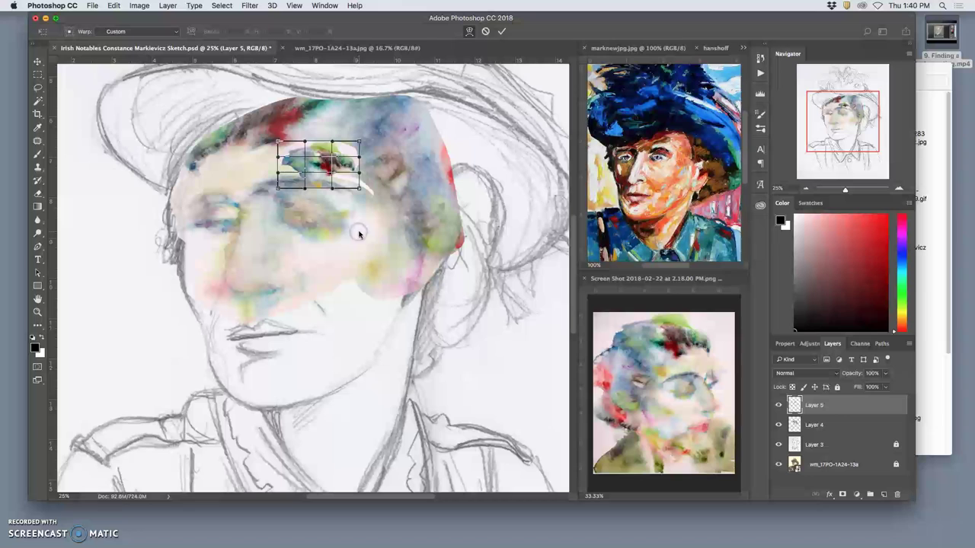
pyautogui.rightClick(344, 180)
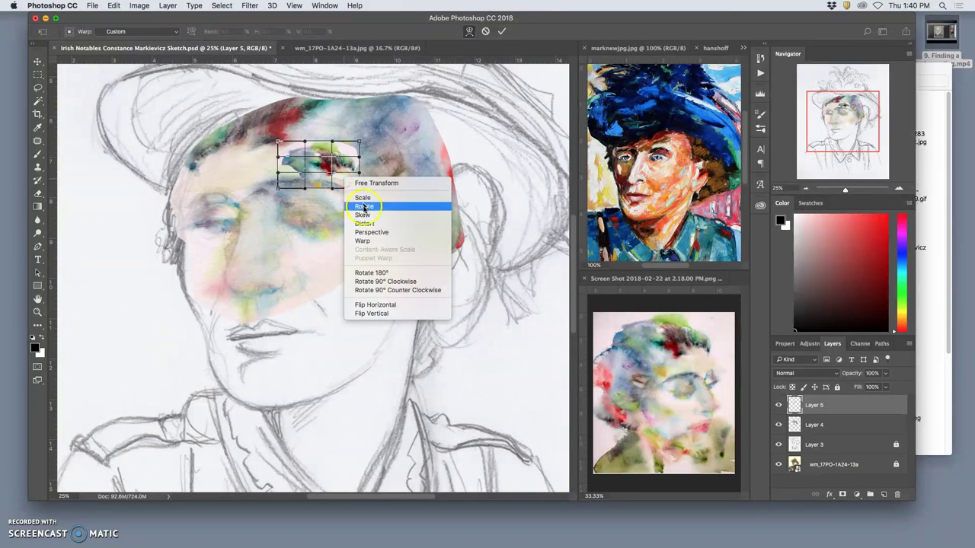
pyautogui.click(372, 304)
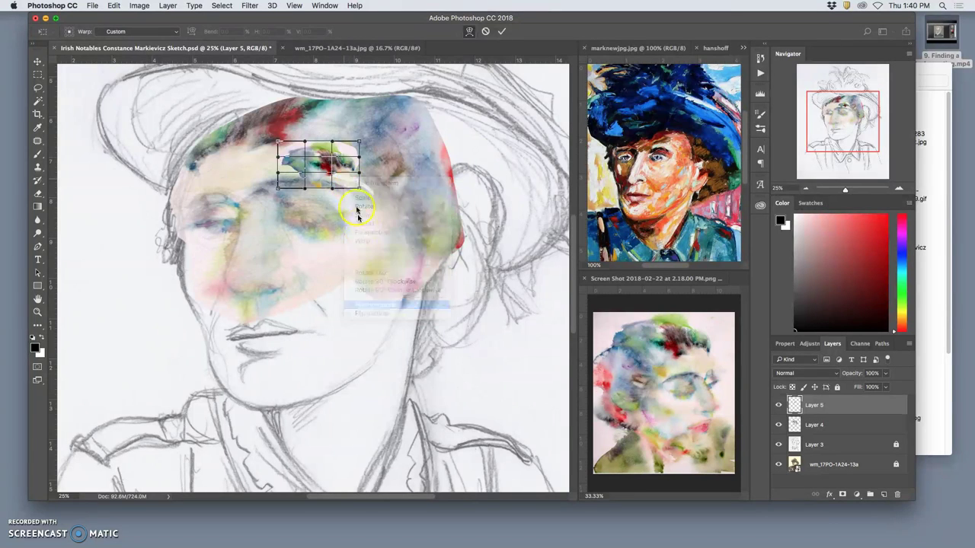
pyautogui.rightClick(345, 151)
pyautogui.click(362, 154)
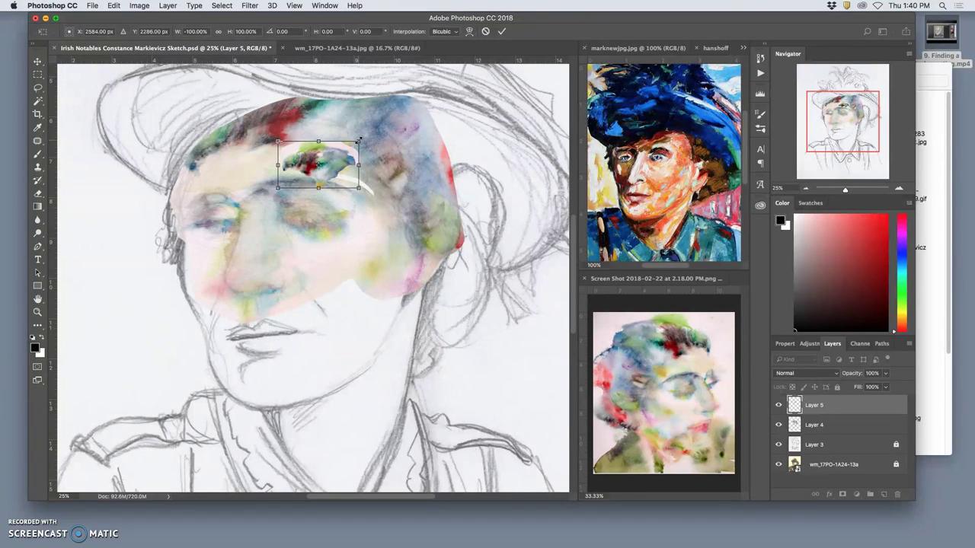
# Enlarge the piece, rotate it 7.73°, position it over the head as the hat, and apply.
pyautogui.moveTo(358, 144); pyautogui.dragTo(477, 70)
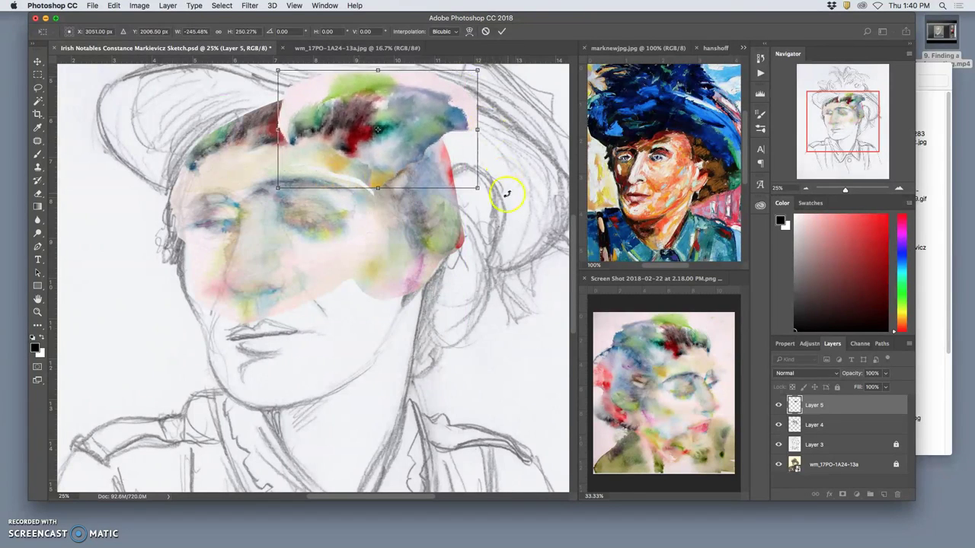
pyautogui.moveTo(505, 191); pyautogui.dragTo(496, 211)
pyautogui.press('super+minus')
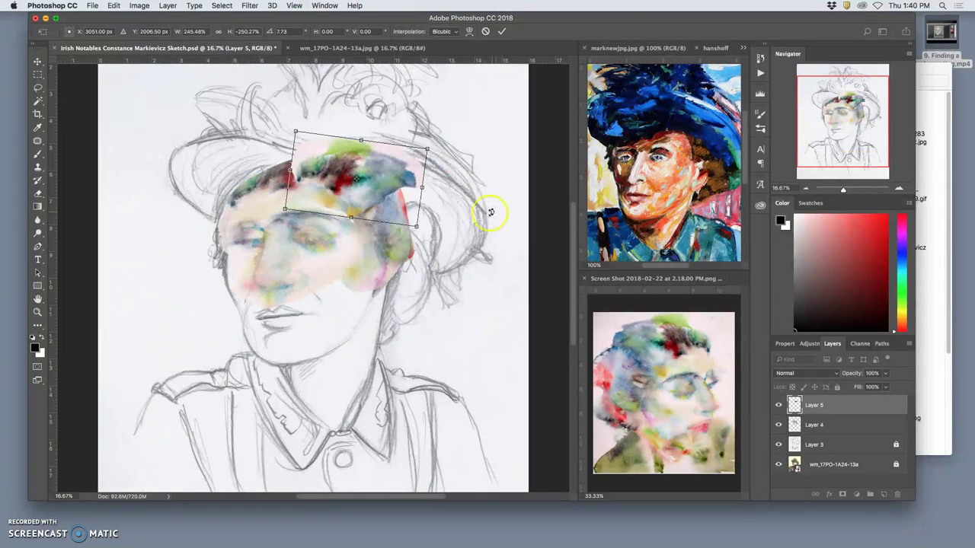
pyautogui.click(391, 186)
pyautogui.moveTo(391, 187); pyautogui.dragTo(306, 223)
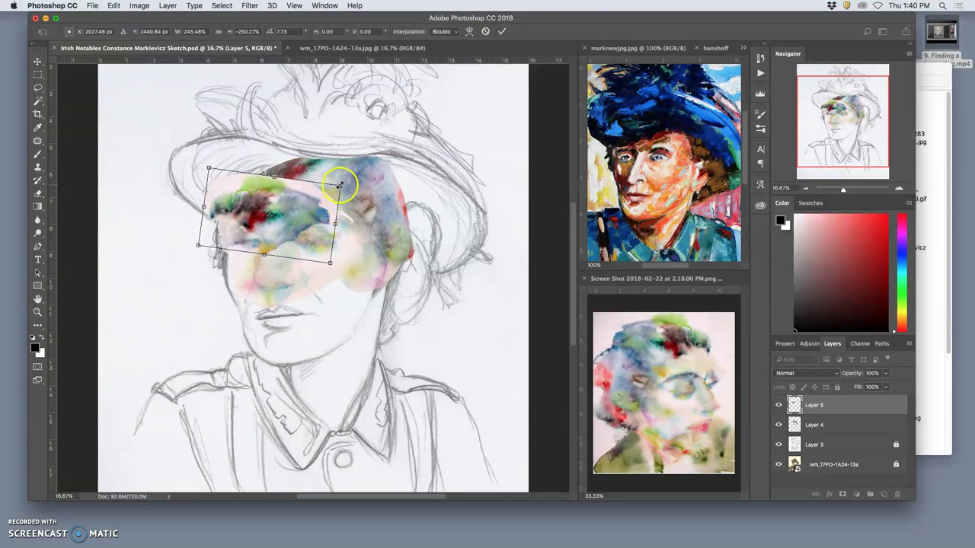
pyautogui.moveTo(340, 185); pyautogui.dragTo(511, 92)
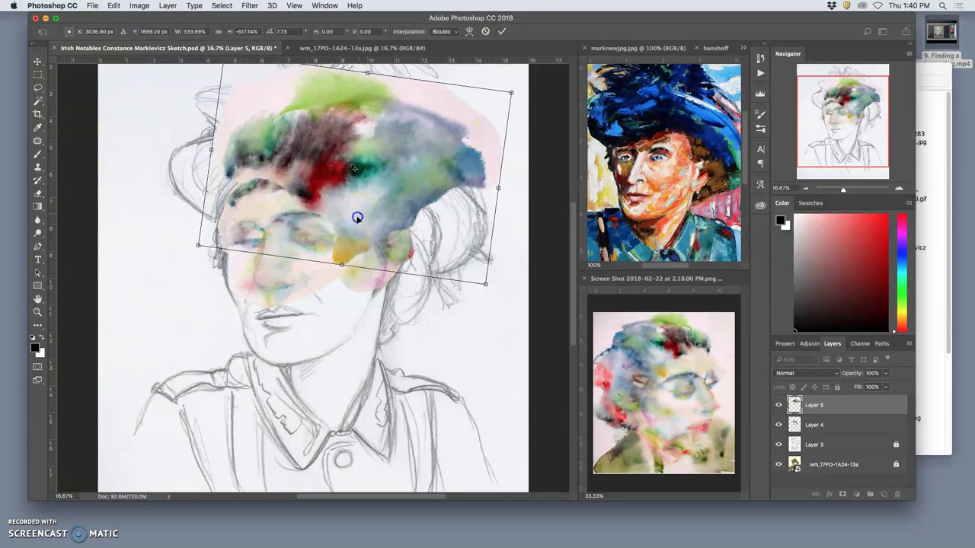
pyautogui.moveTo(356, 217); pyautogui.dragTo(347, 252)
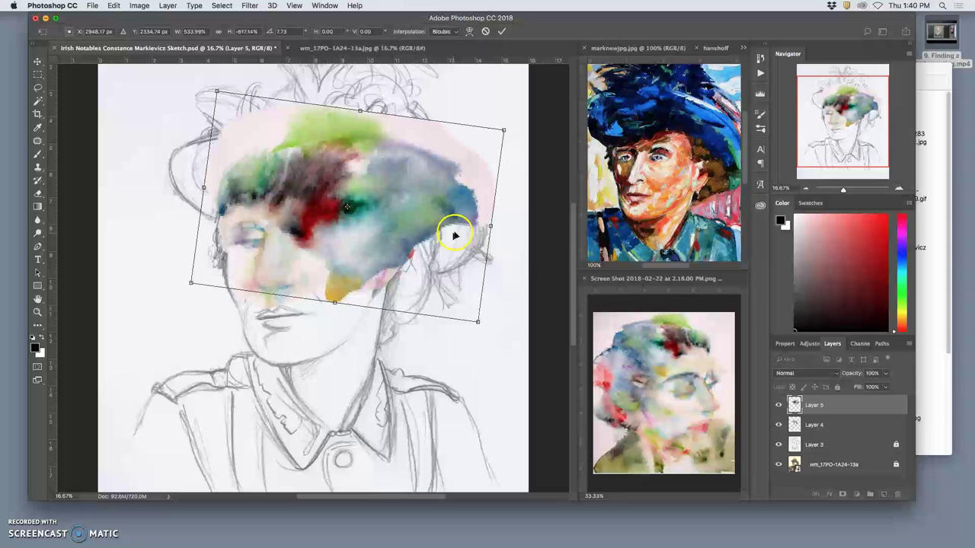
pyautogui.moveTo(408, 232); pyautogui.dragTo(396, 150)
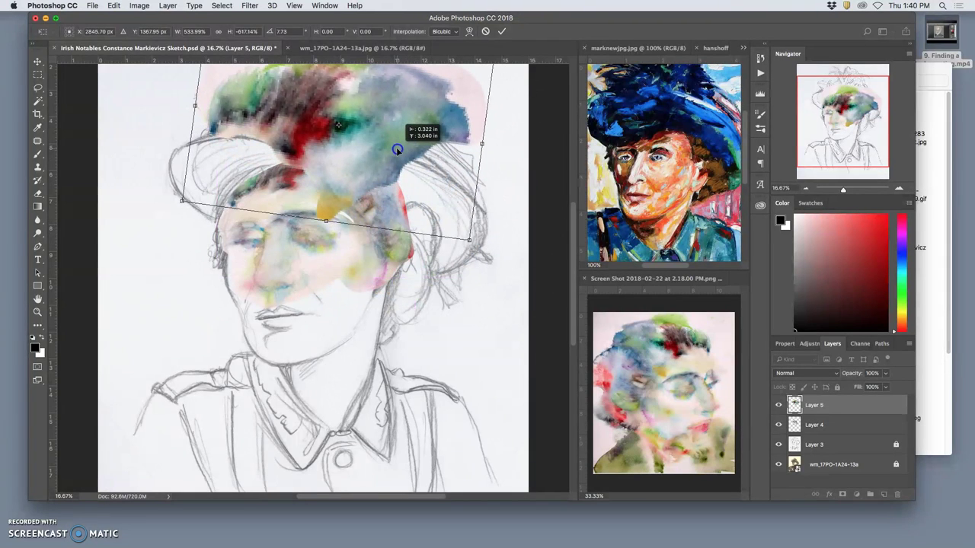
pyautogui.scroll(2, 497, 256)
pyautogui.hscroll(1, 498, 259)
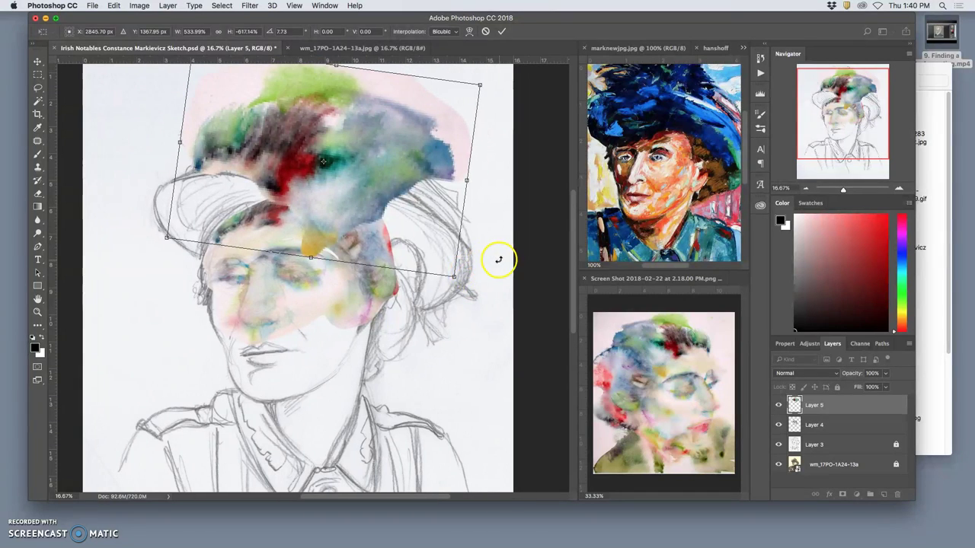
pyautogui.press('super+minus')
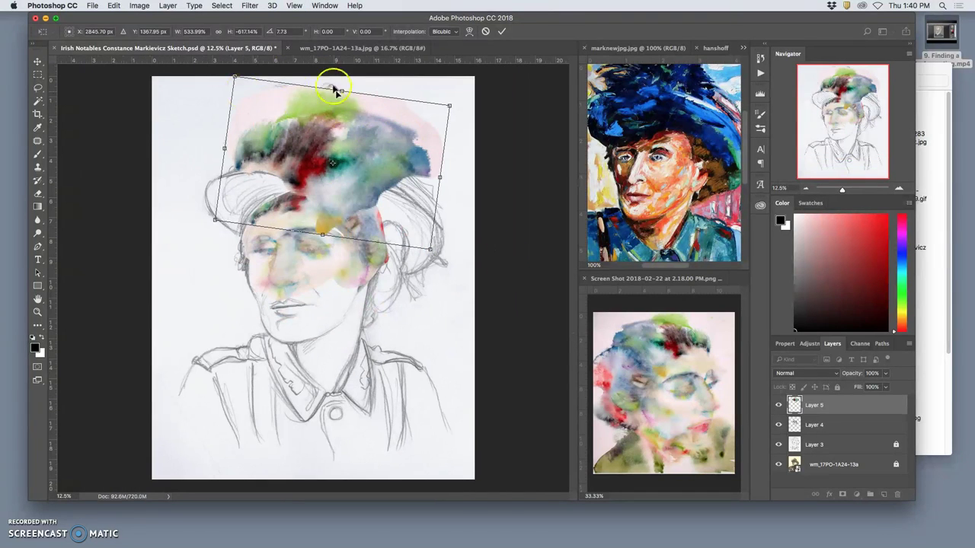
pyautogui.press('Return')
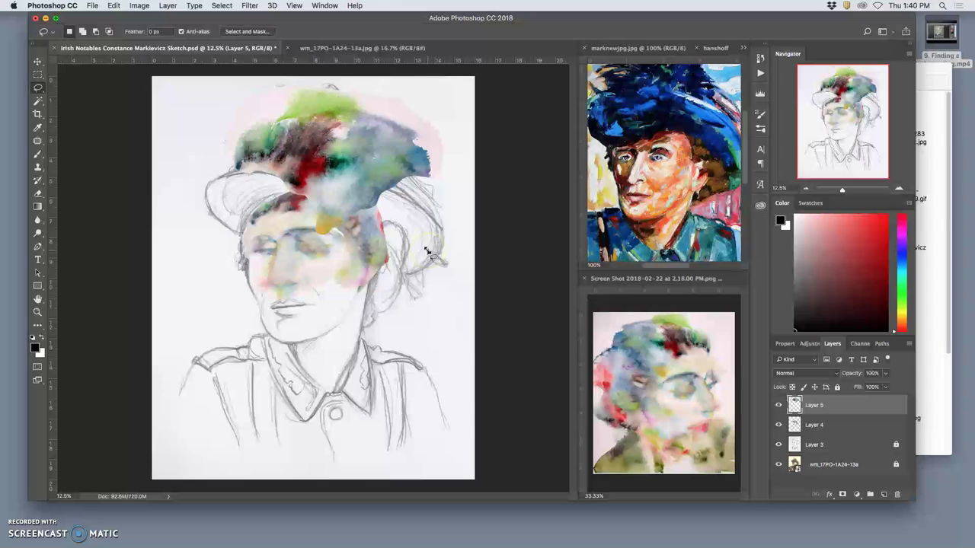
# Set Layer 5 to 79% opacity and erase the hat near the eye with a 332 px eraser.
pyautogui.click(884, 373)
pyautogui.moveTo(878, 387); pyautogui.dragTo(876, 387)
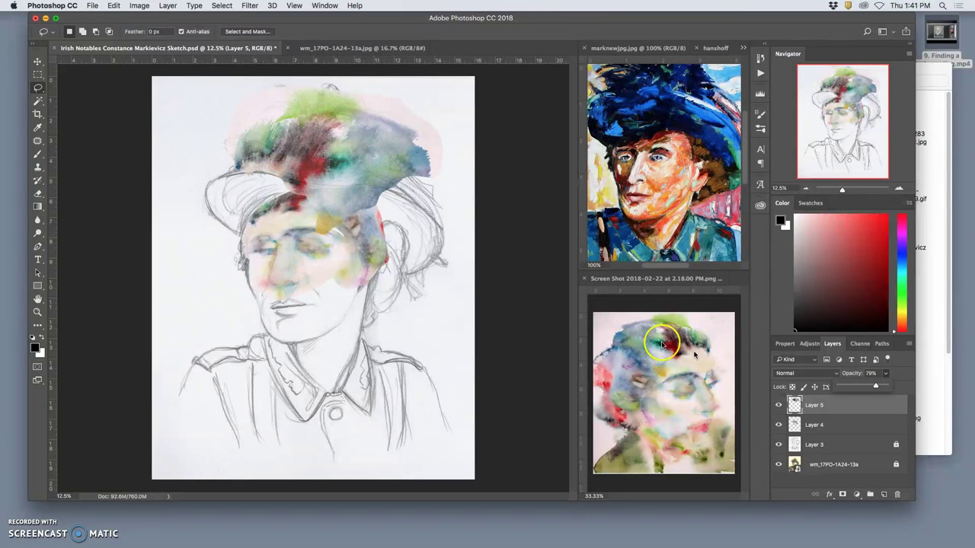
pyautogui.click(38, 193)
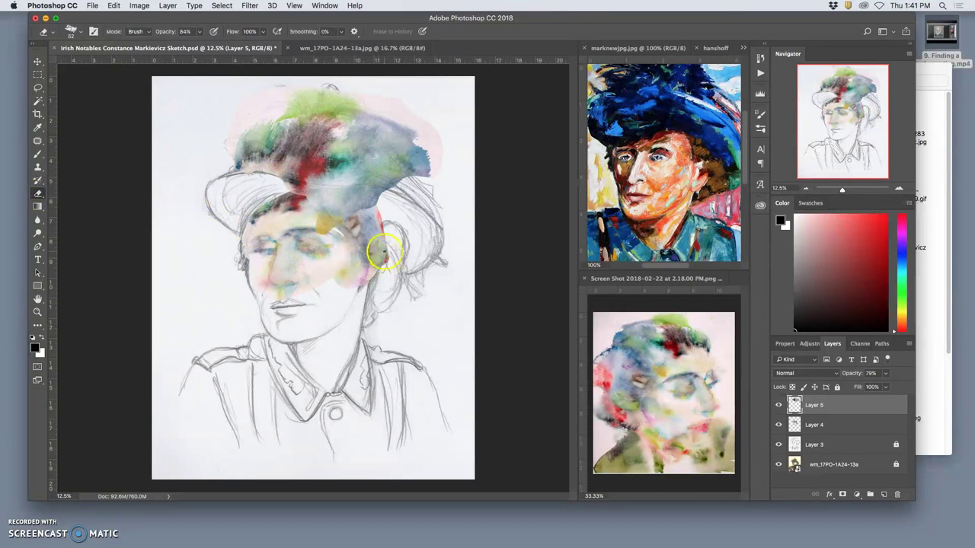
pyautogui.click(81, 32)
pyautogui.moveTo(122, 63); pyautogui.dragTo(137, 63)
pyautogui.moveTo(351, 232); pyautogui.dragTo(352, 223)
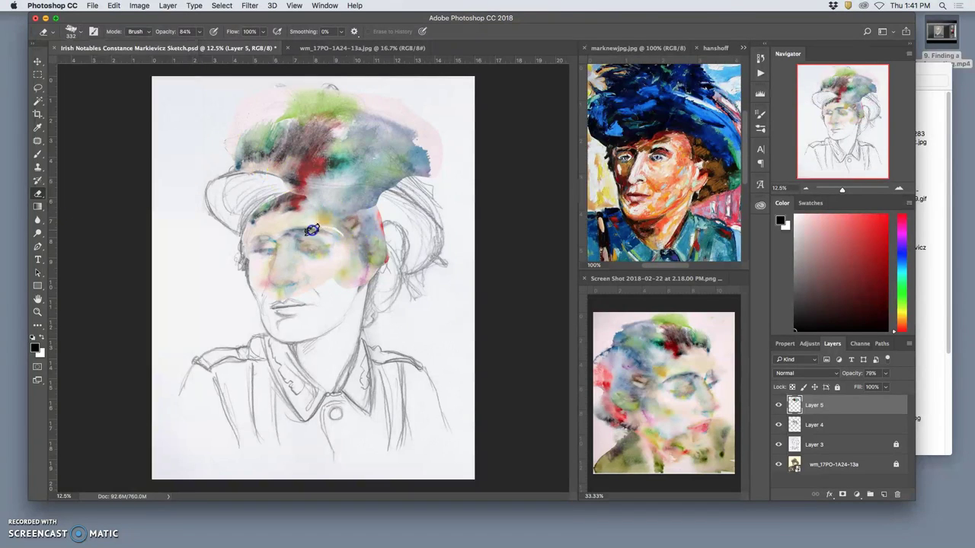